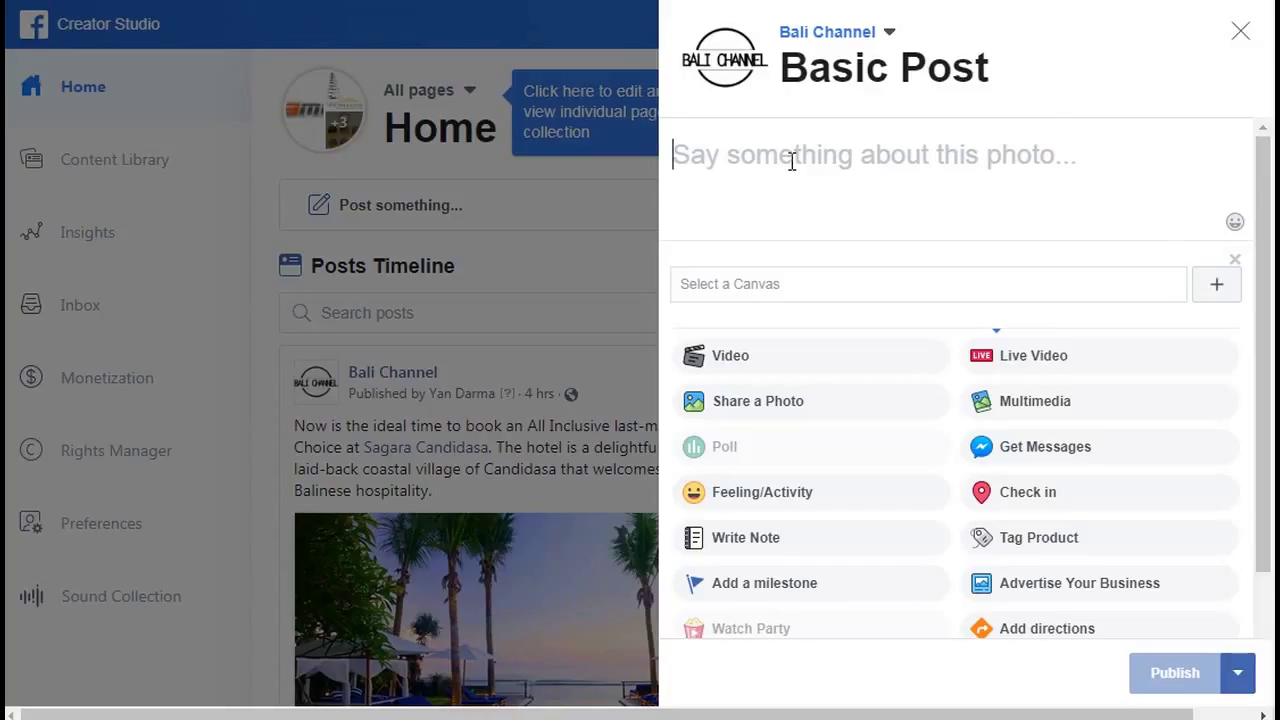
Step: Write the post text "Here some description about the post" and tag the Sagara Candidasa page after it
text(some )
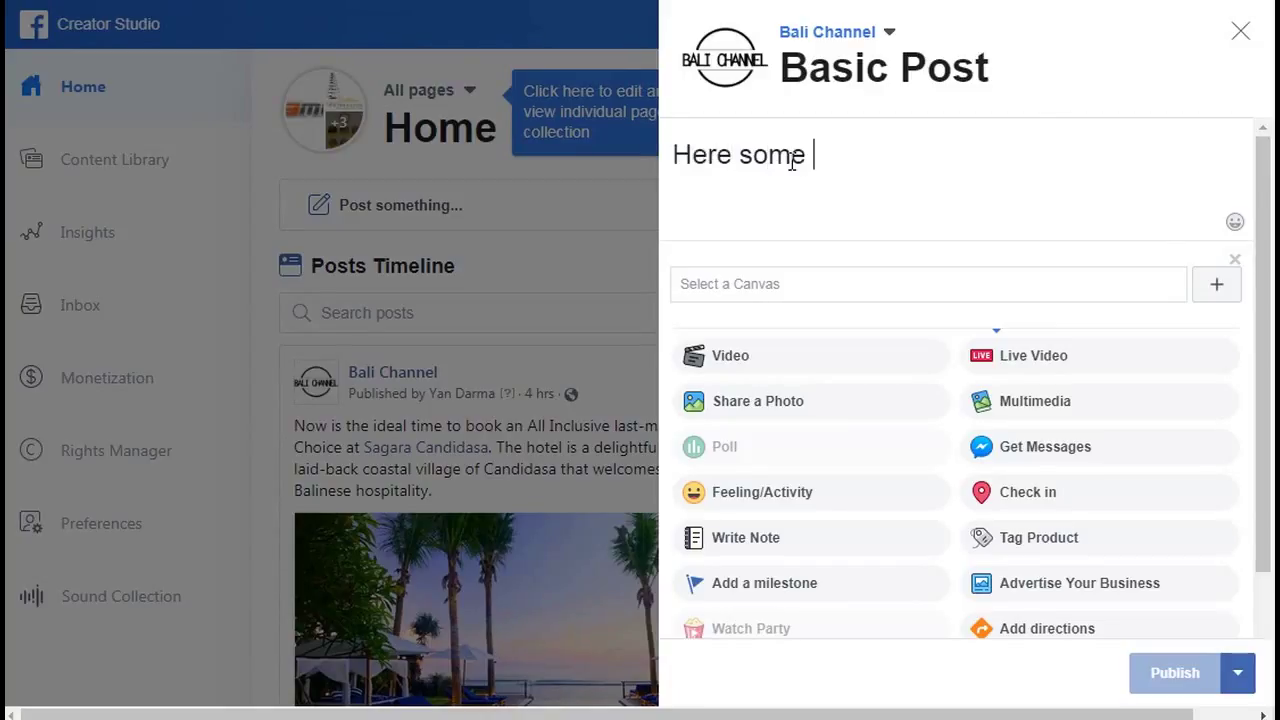
text(description about the post)
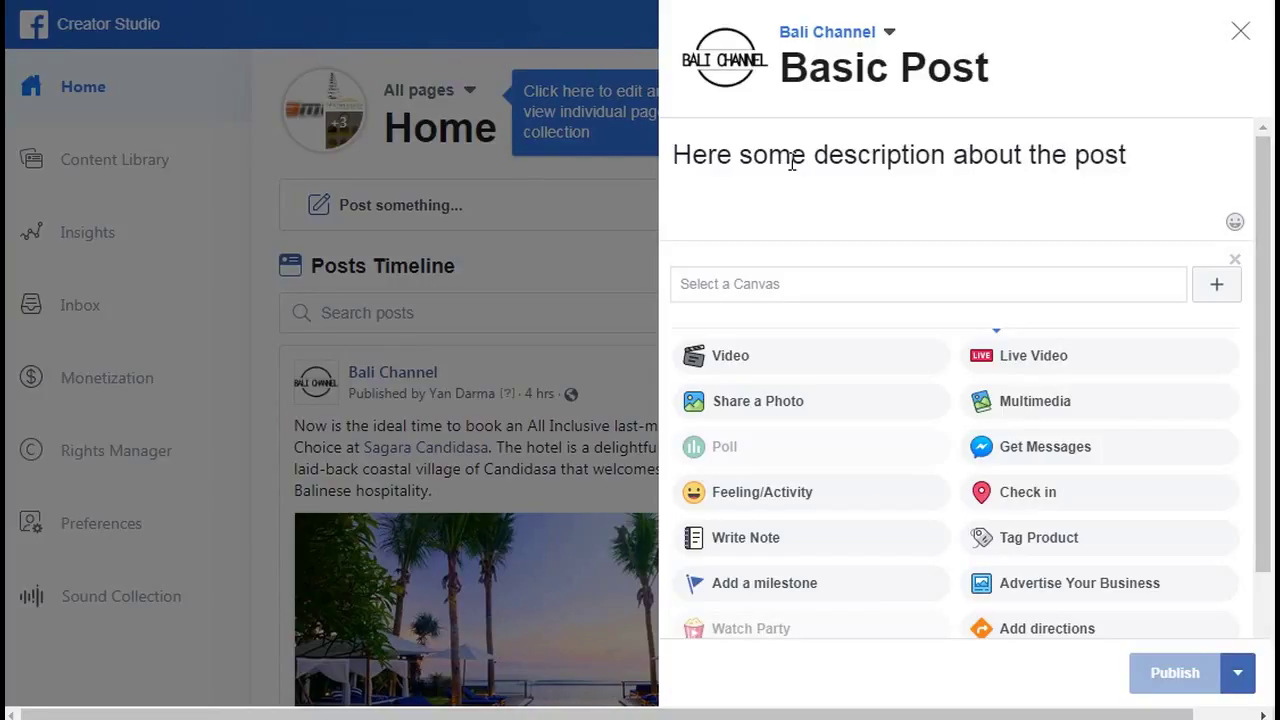
text( @sagara)
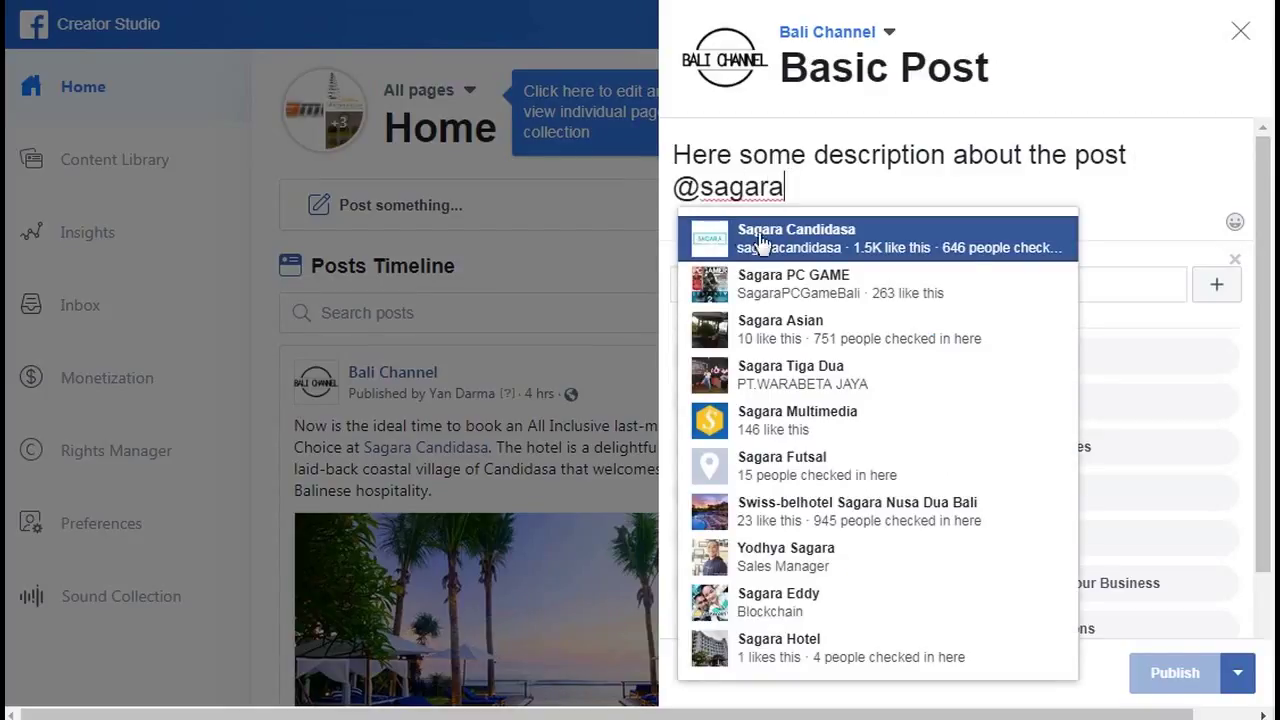
click(831, 236)
Step: Create a new canvas for the post and title it "Title Canvas - Sagara Candidasa"
click(1226, 290)
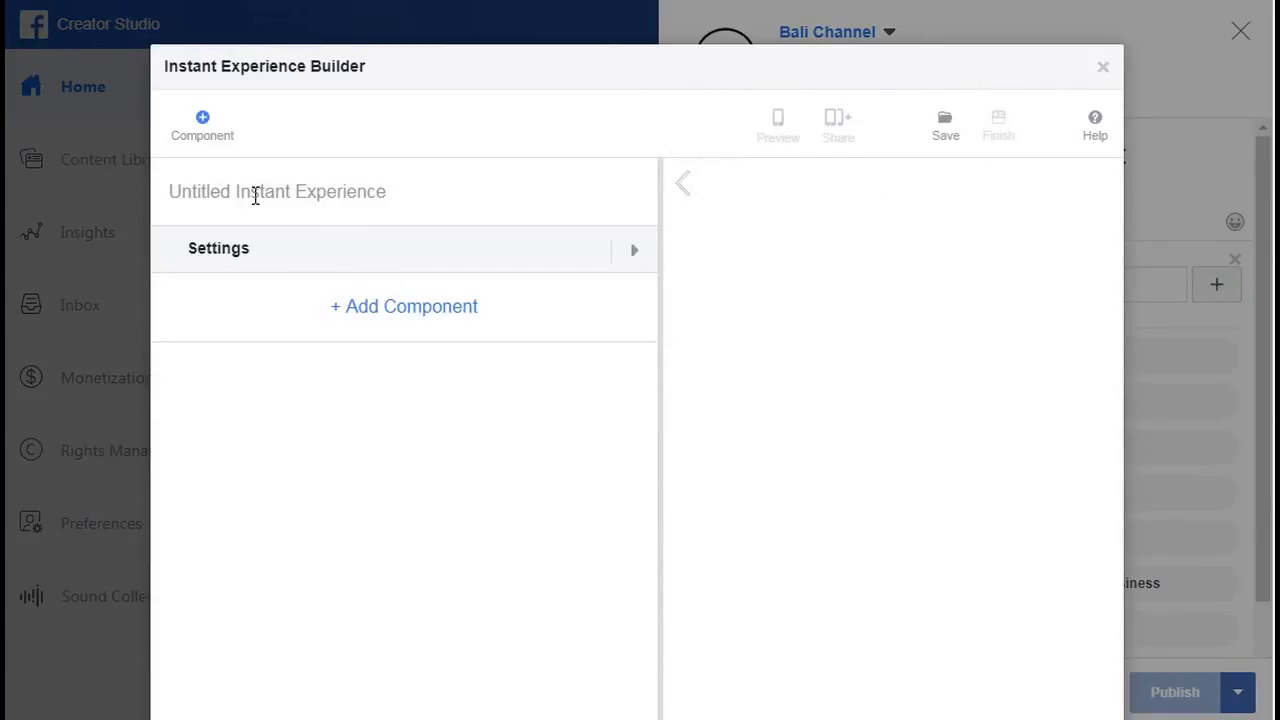
click(255, 196)
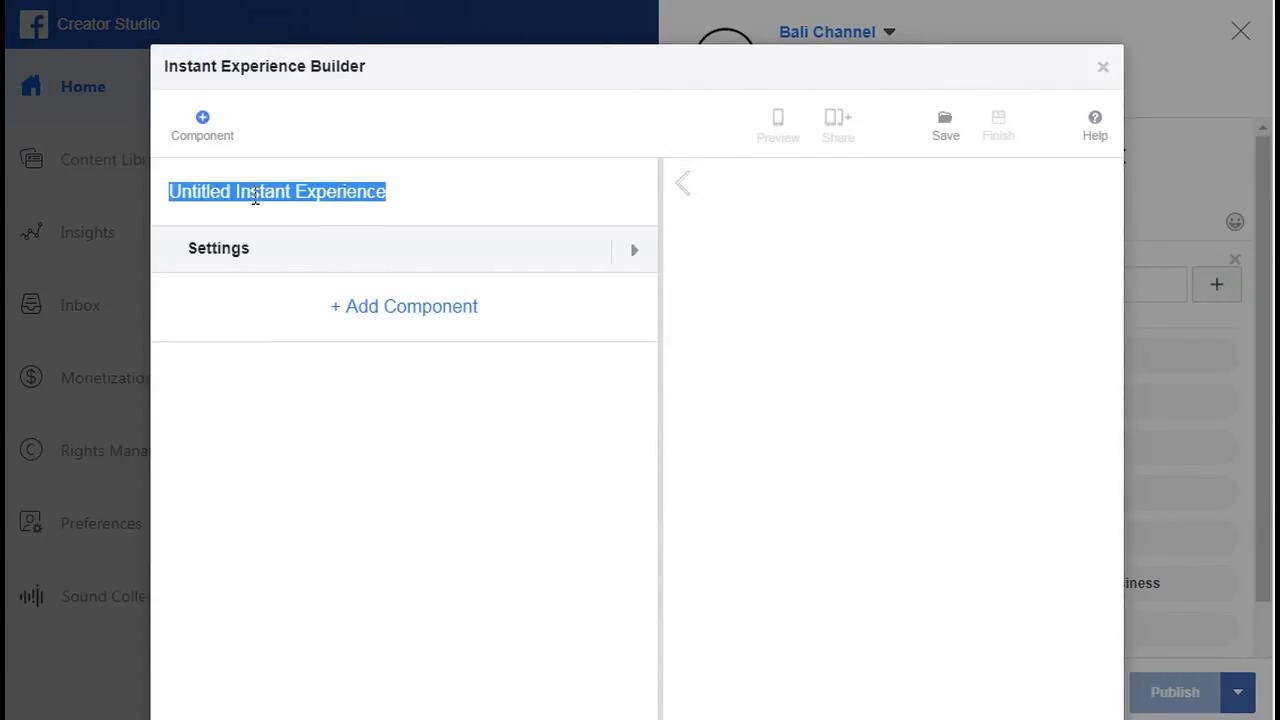
text(Title Canvas - Sagara Candidasa)
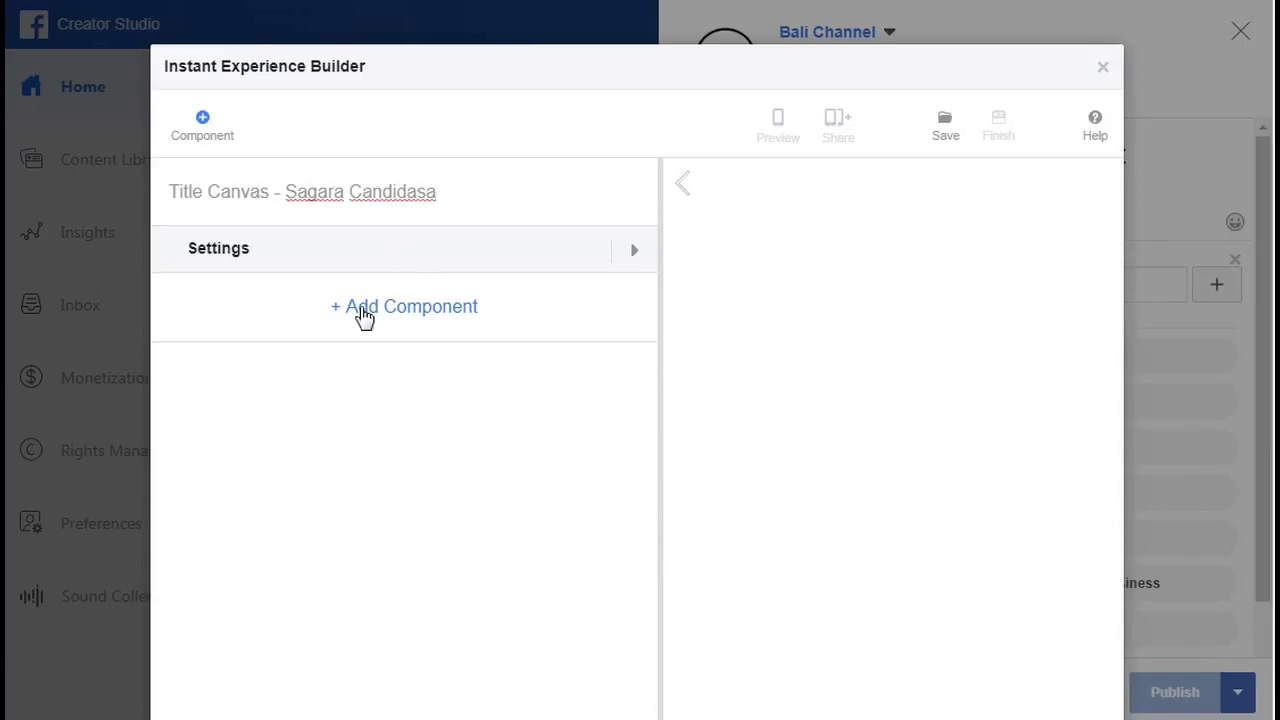
Step: Add a Carousel component to the canvas
click(417, 312)
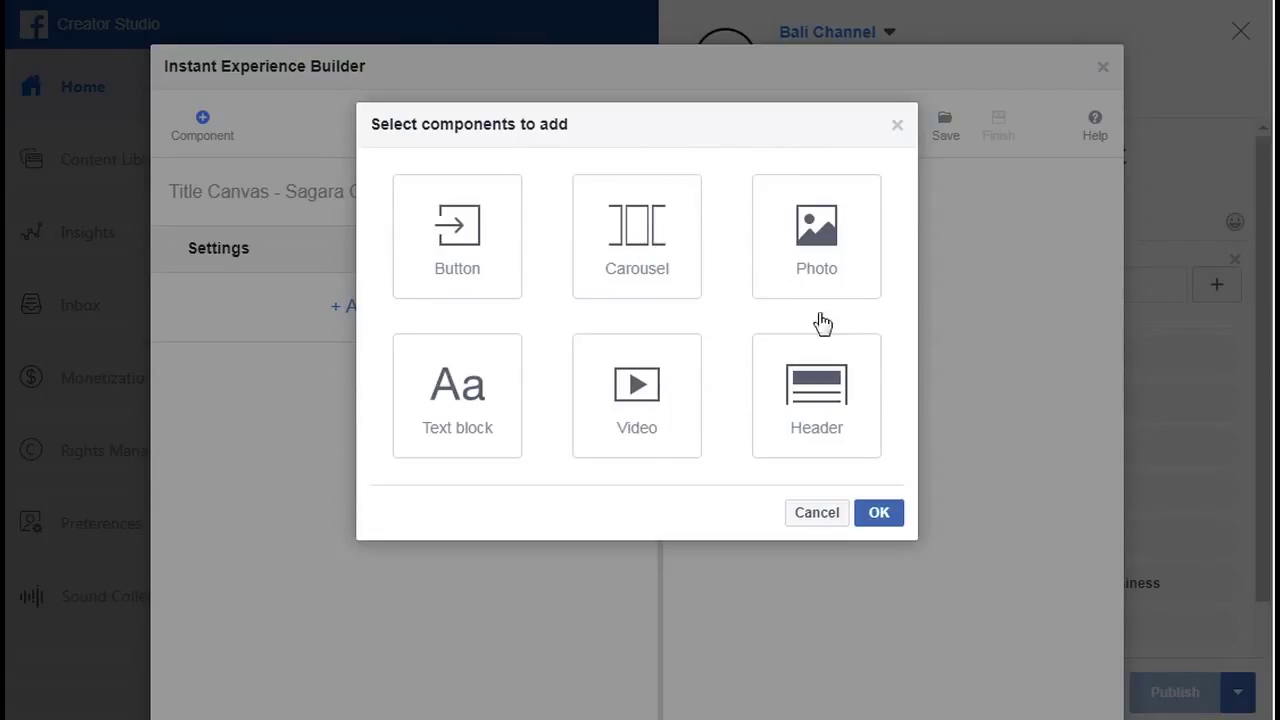
click(636, 232)
click(880, 513)
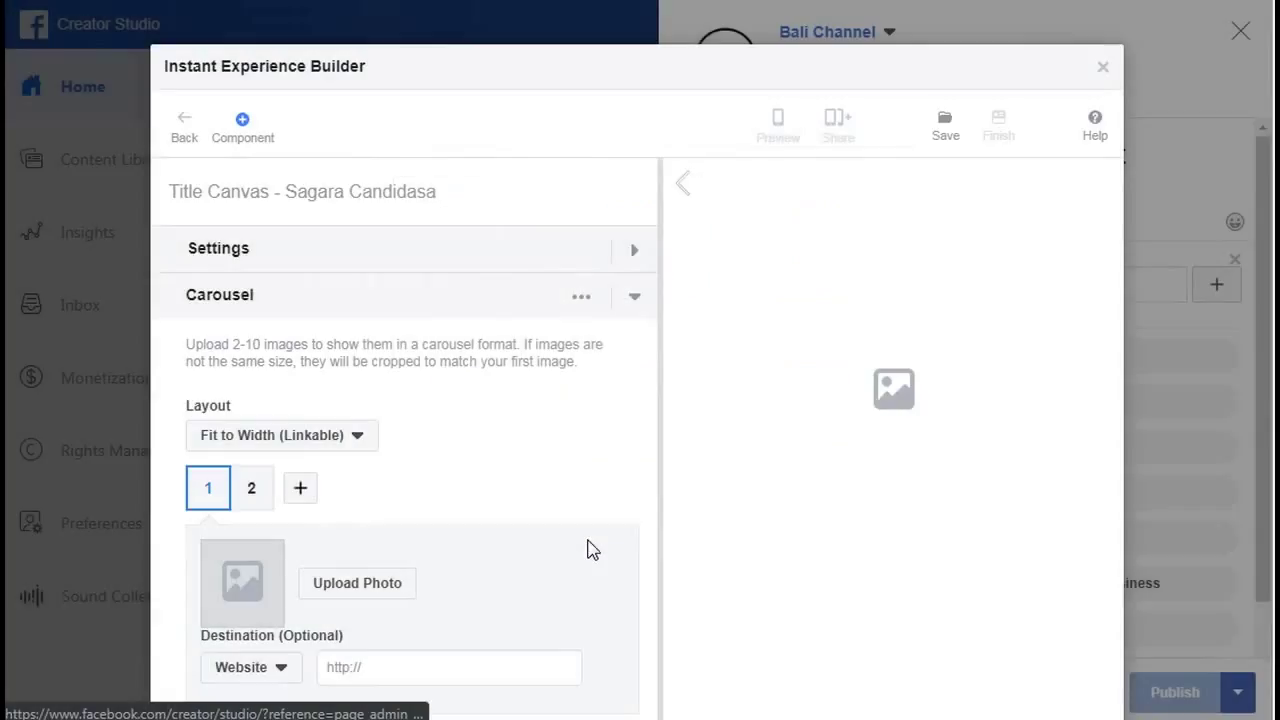
click(338, 588)
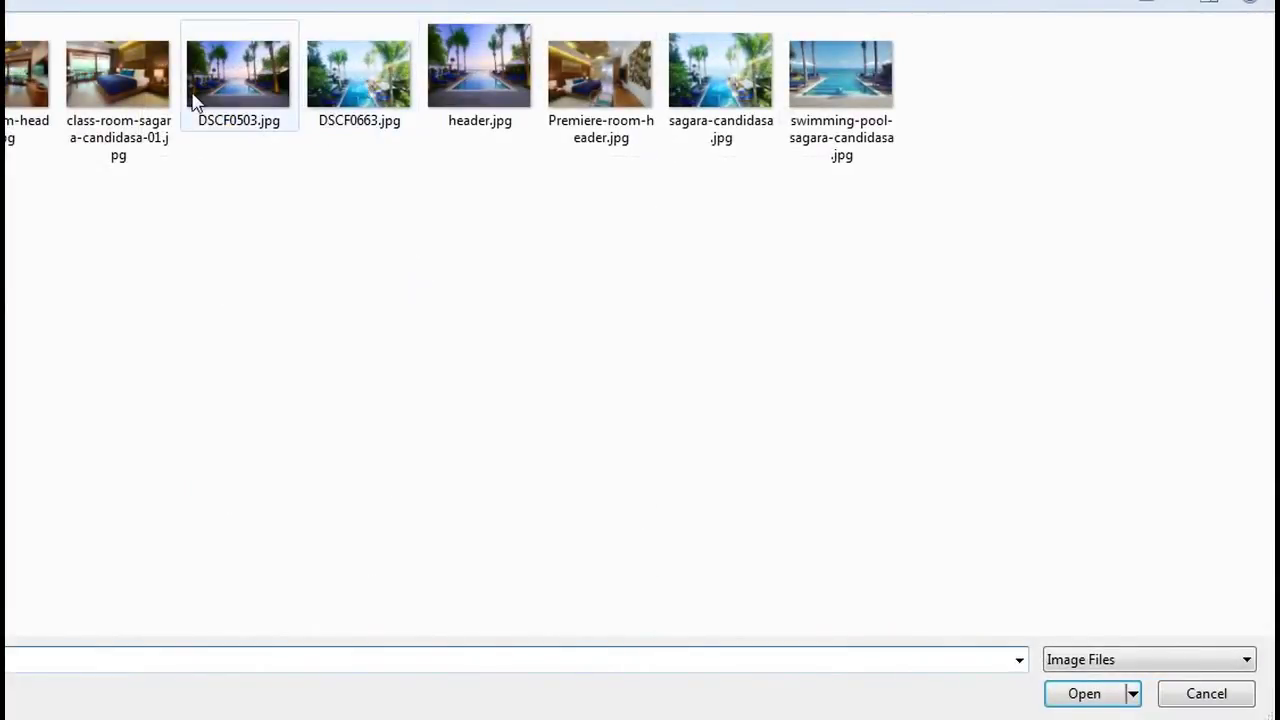
double_click(195, 100)
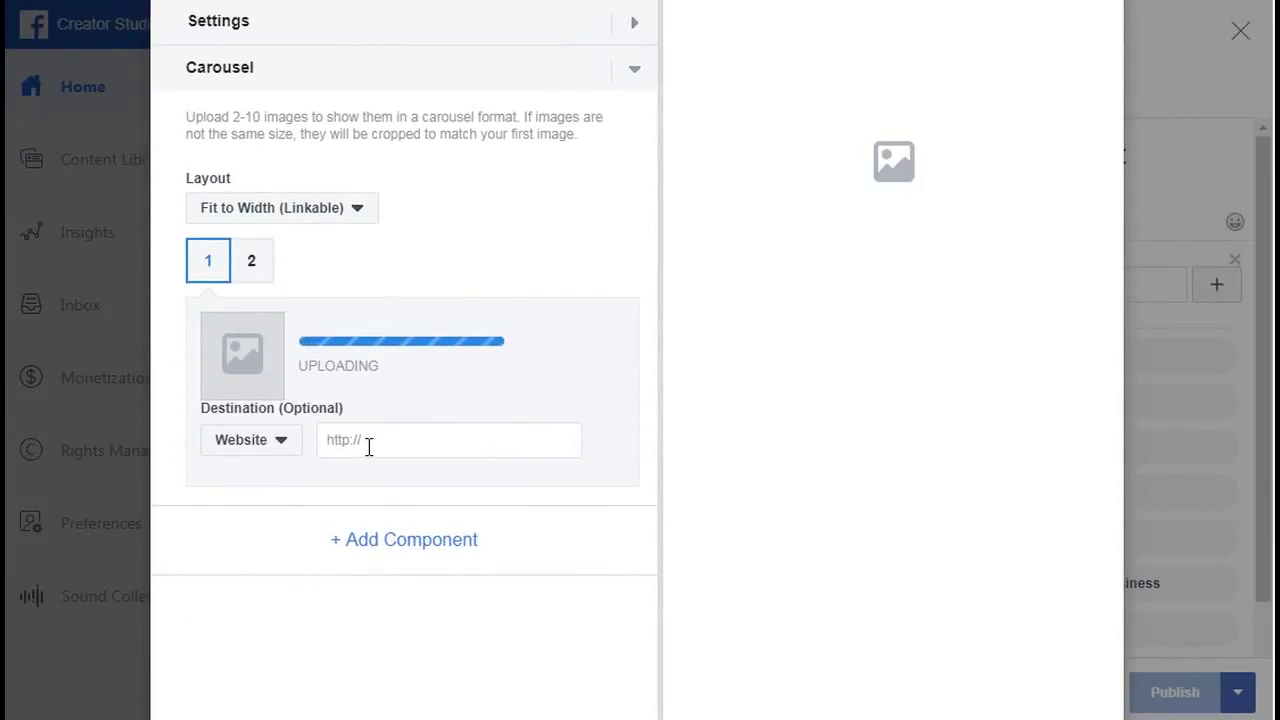
click(374, 435)
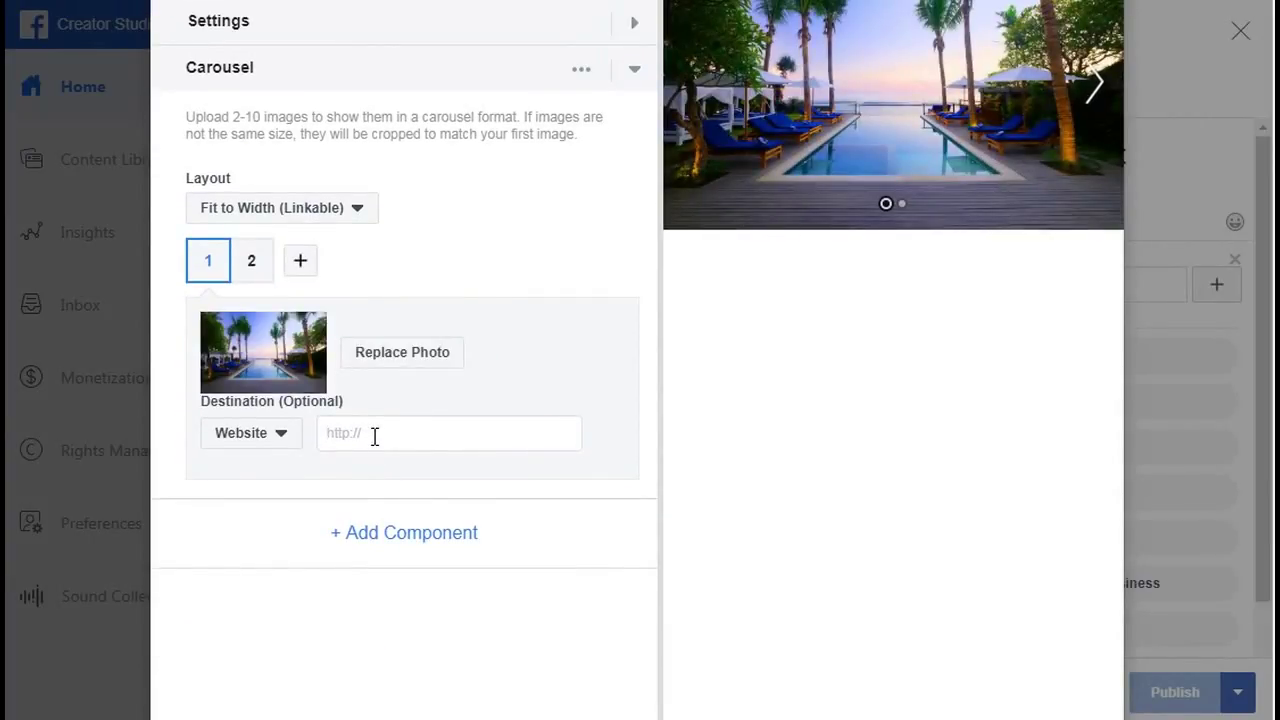
text(https://www.sag)
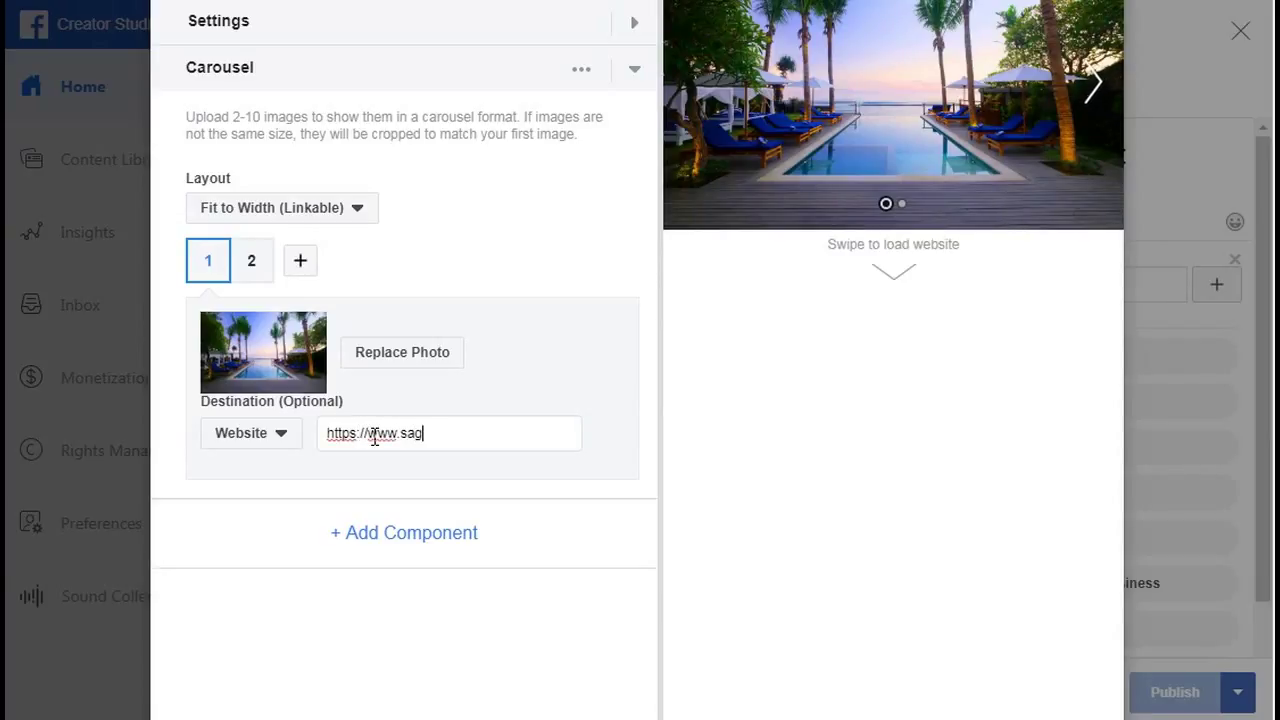
text(arabali.com)
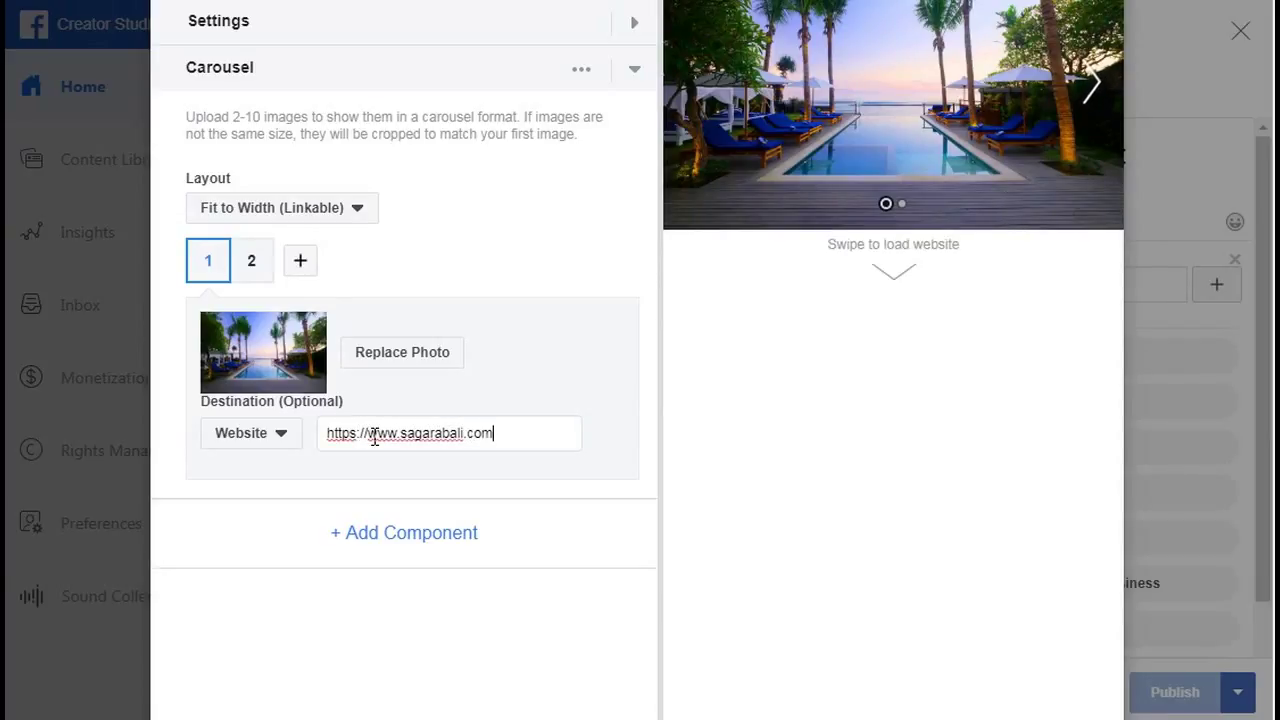
key(ctrl+a)
key(ctrl+c)
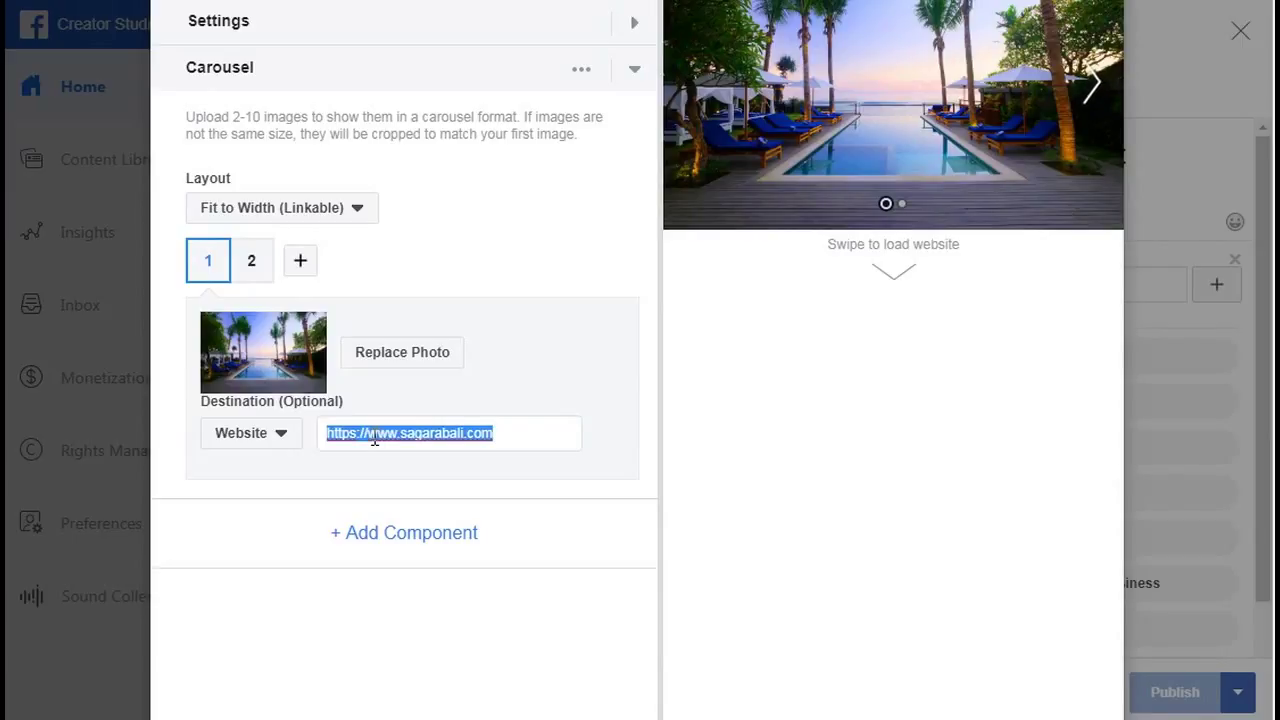
click(251, 262)
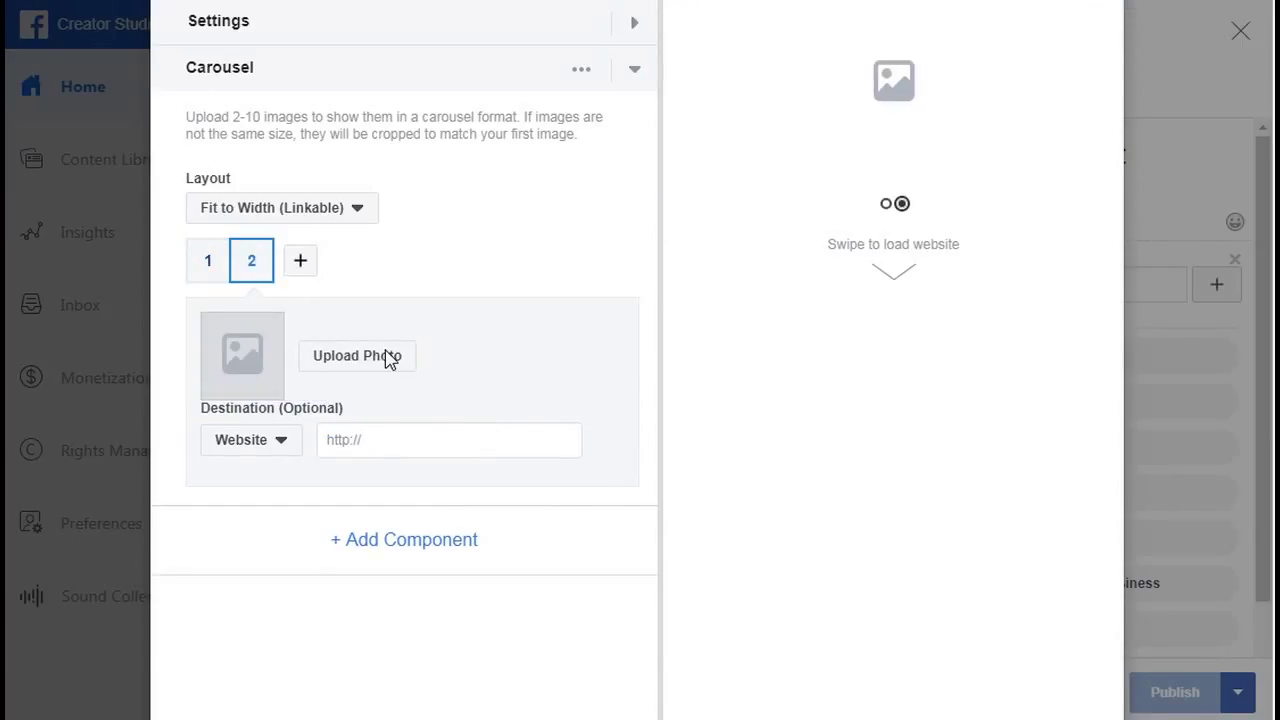
click(388, 360)
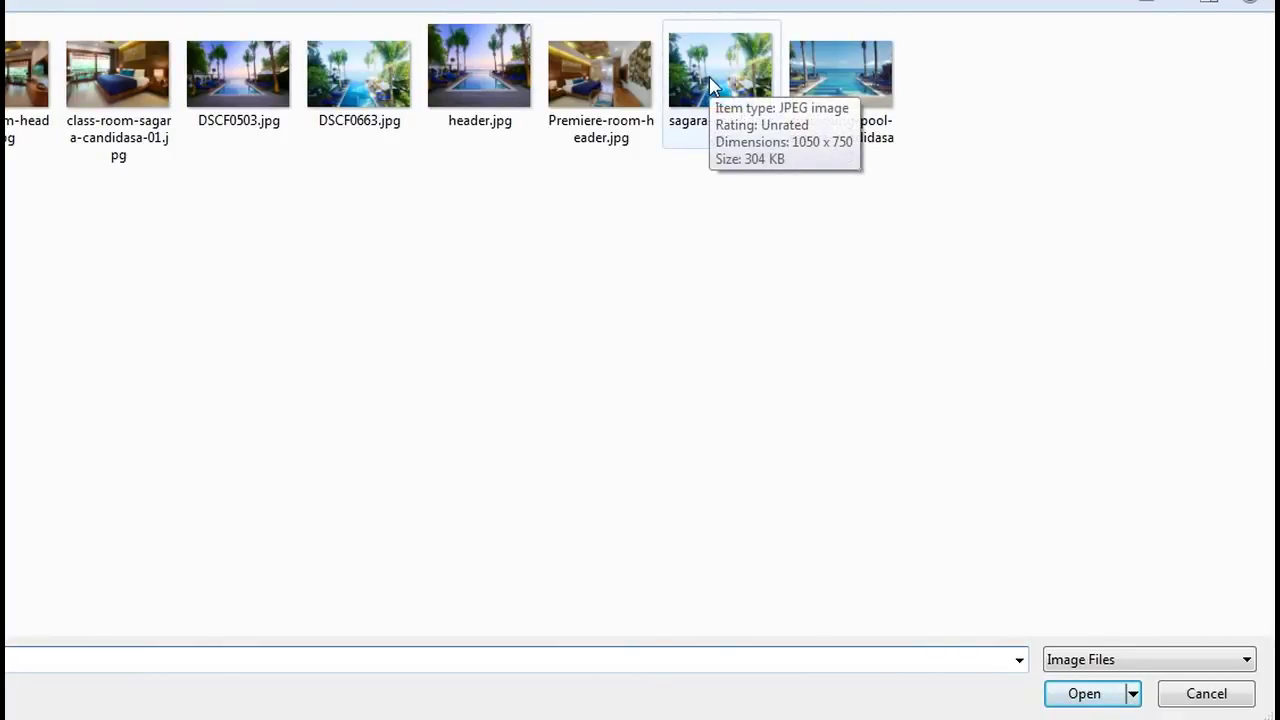
click(743, 90)
double_click(743, 90)
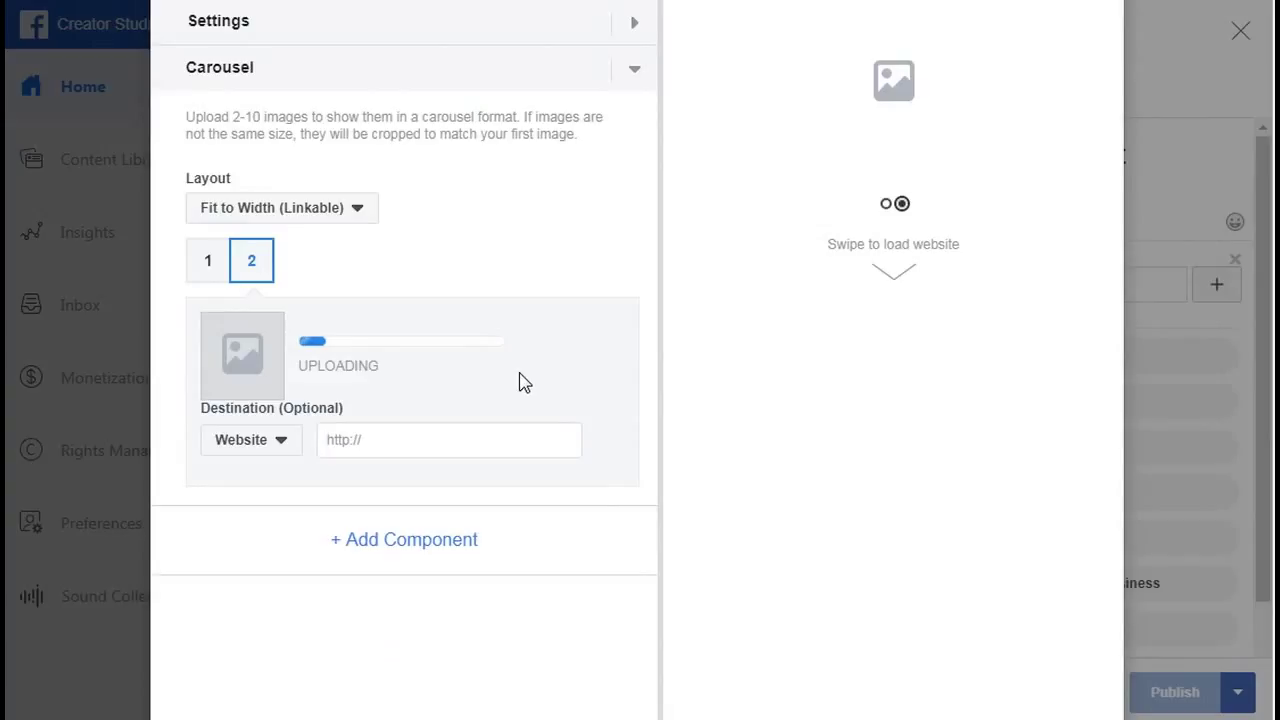
click(395, 432)
key(ctrl+v)
click(302, 261)
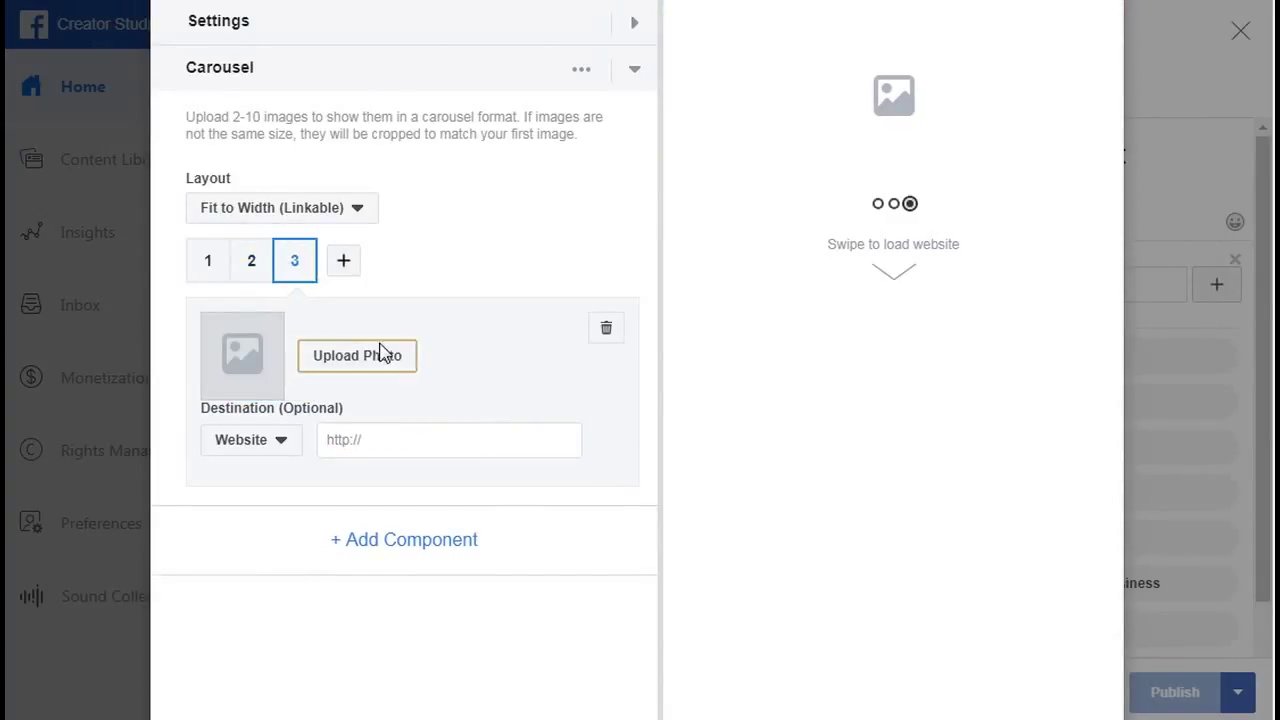
click(379, 352)
double_click(606, 96)
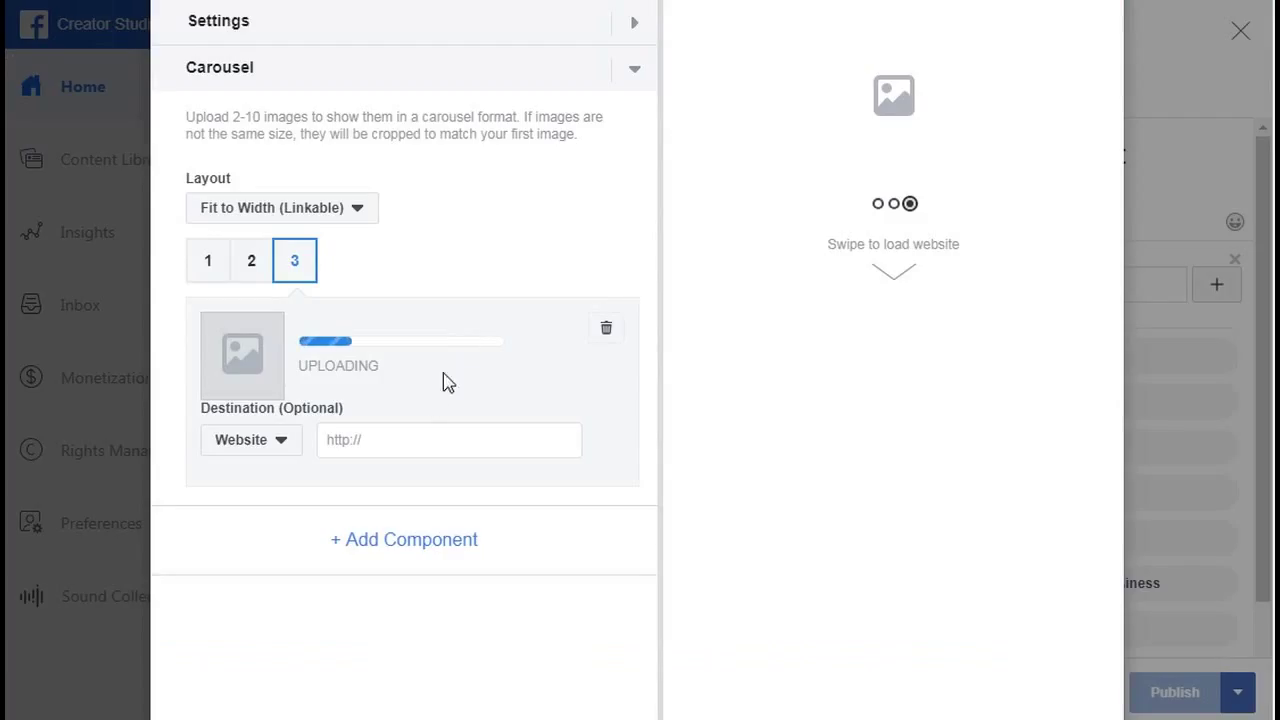
click(391, 440)
key(ctrl+v)
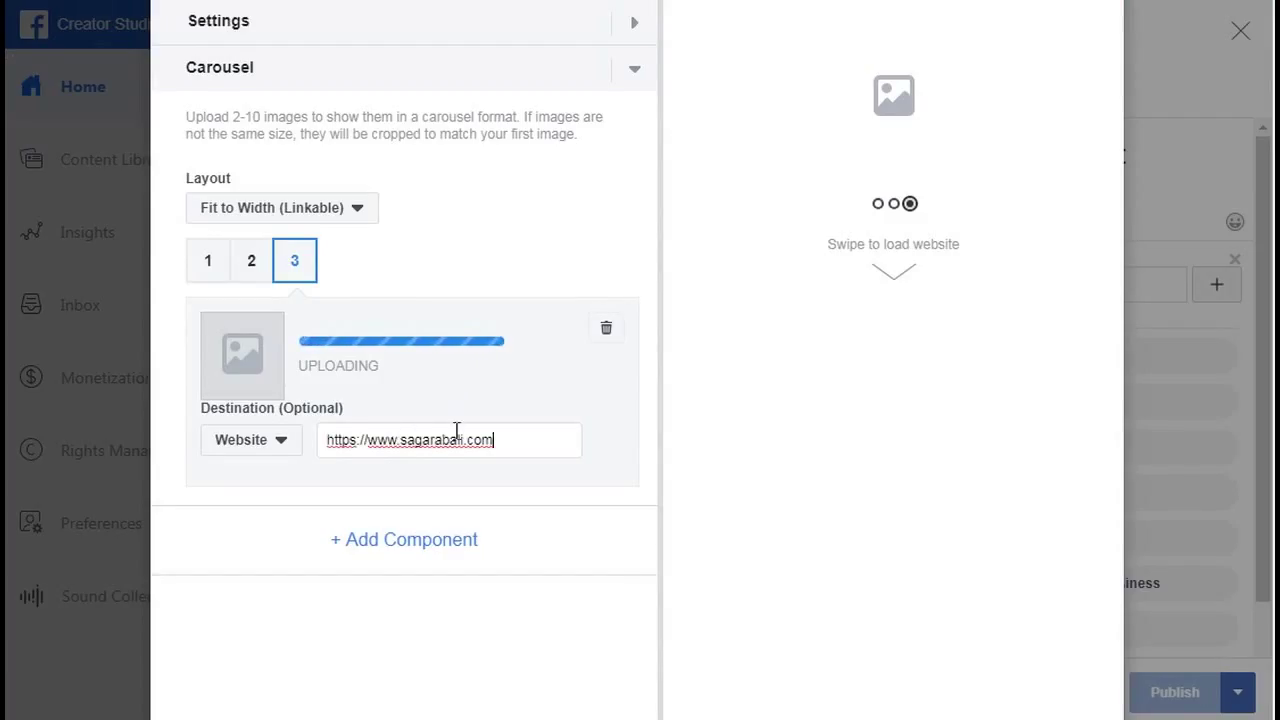
click(215, 266)
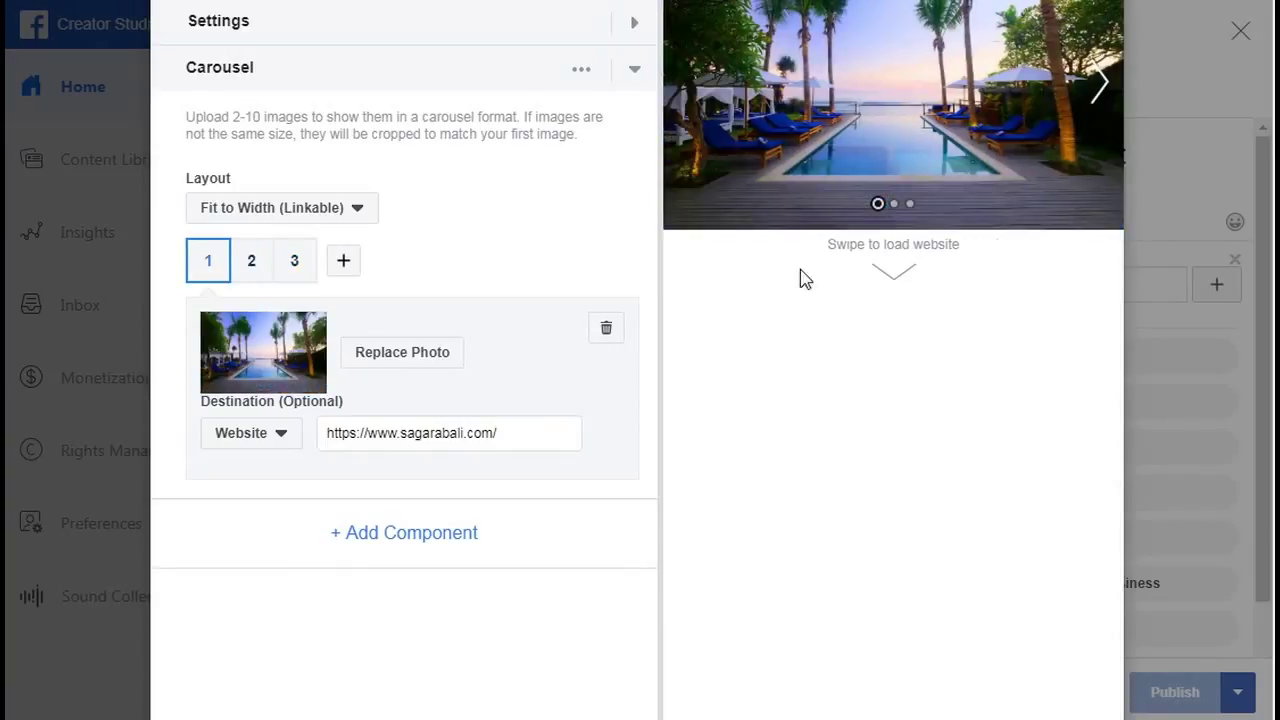
scroll(925, 170, up, 2)
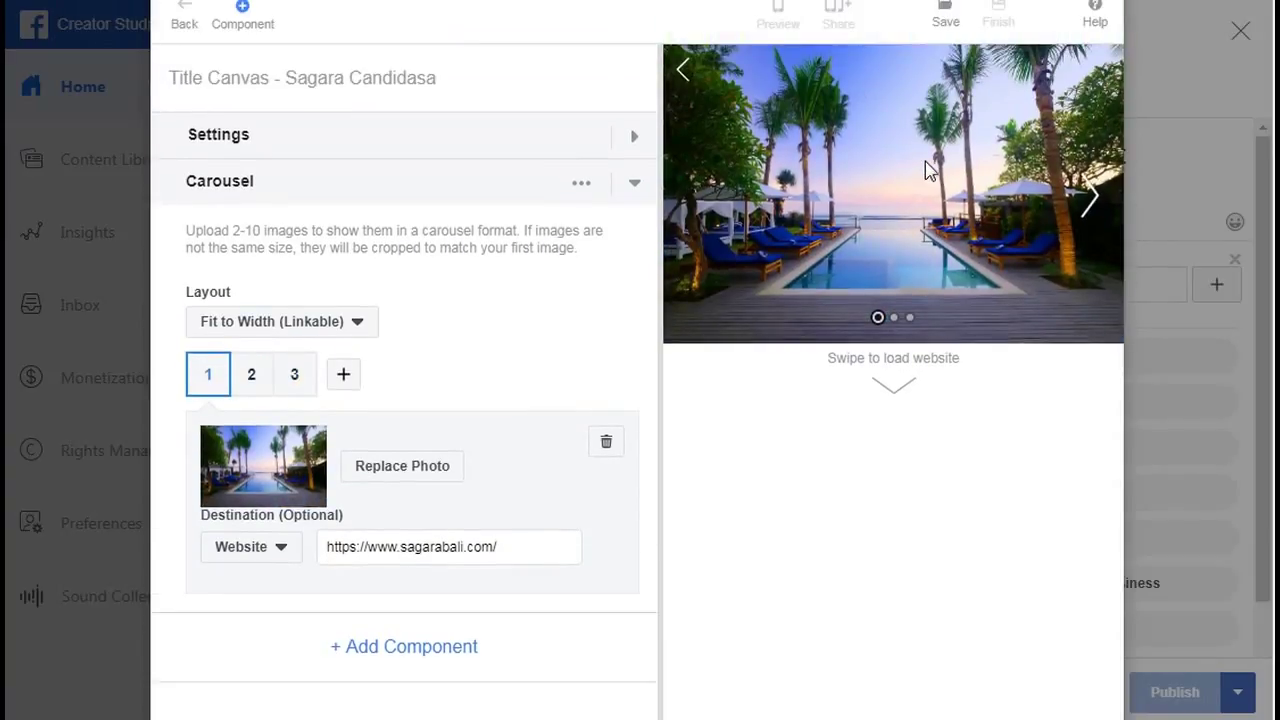
click(894, 319)
click(910, 318)
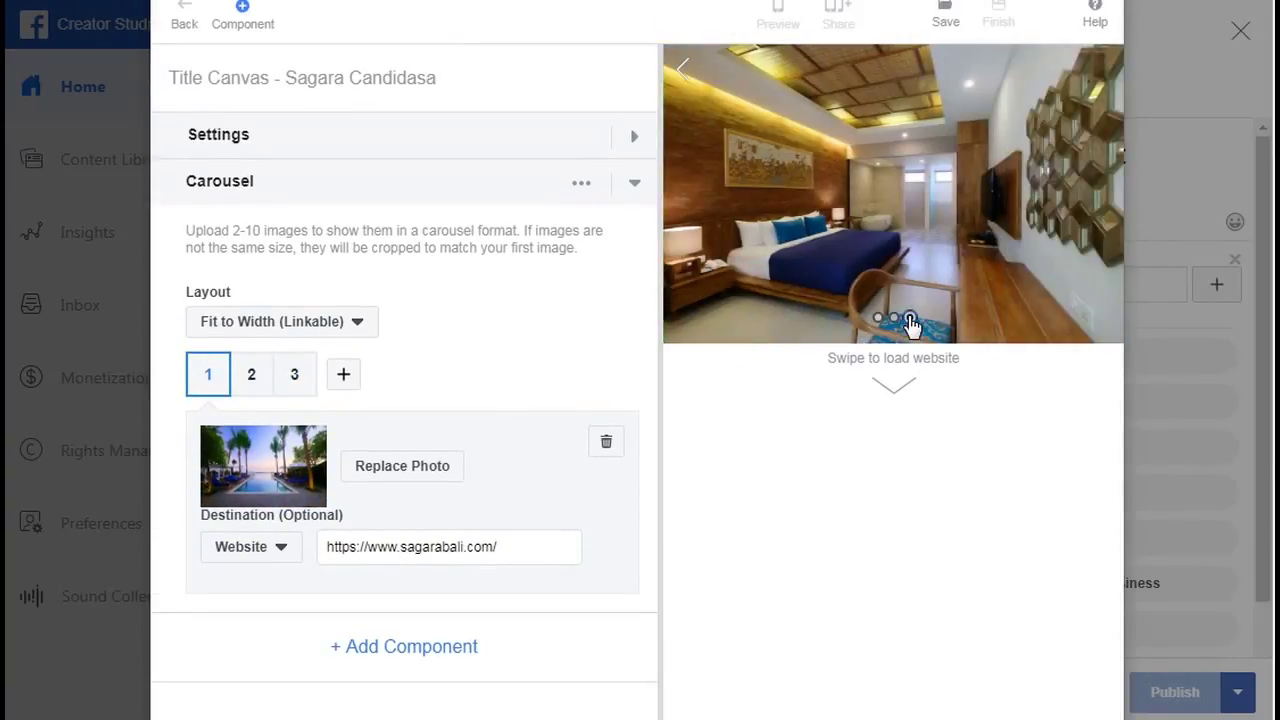
Step: Collapse the carousel settings and add a Text block component below the carousel
click(635, 185)
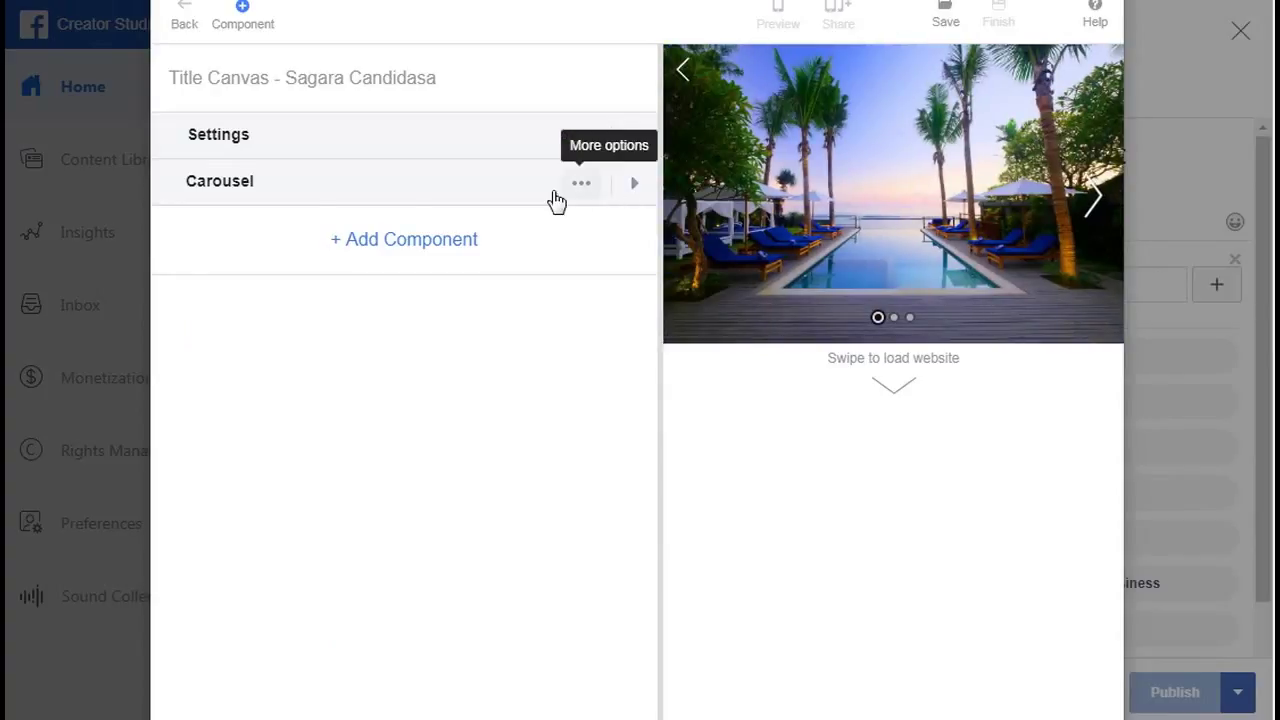
click(397, 251)
click(465, 403)
click(879, 514)
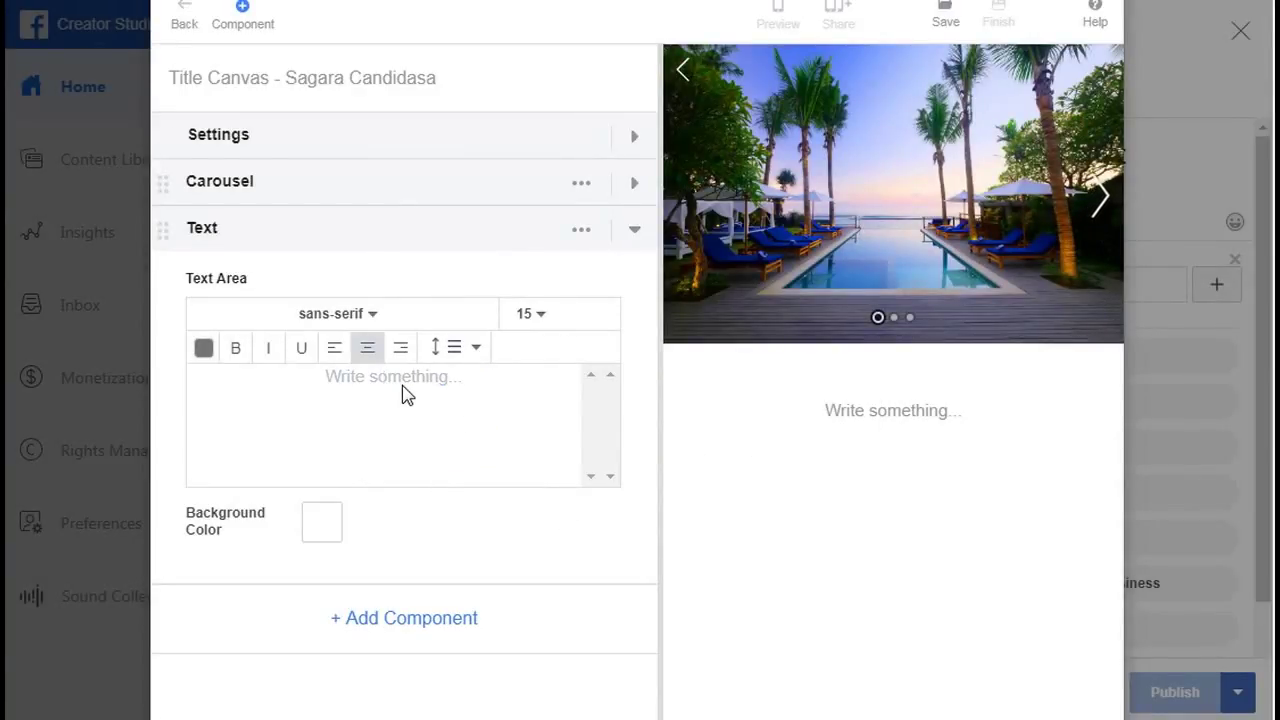
Step: Enter the heading "LAST MINUTE DEALS" in the text block
text(LAST MINUTES)
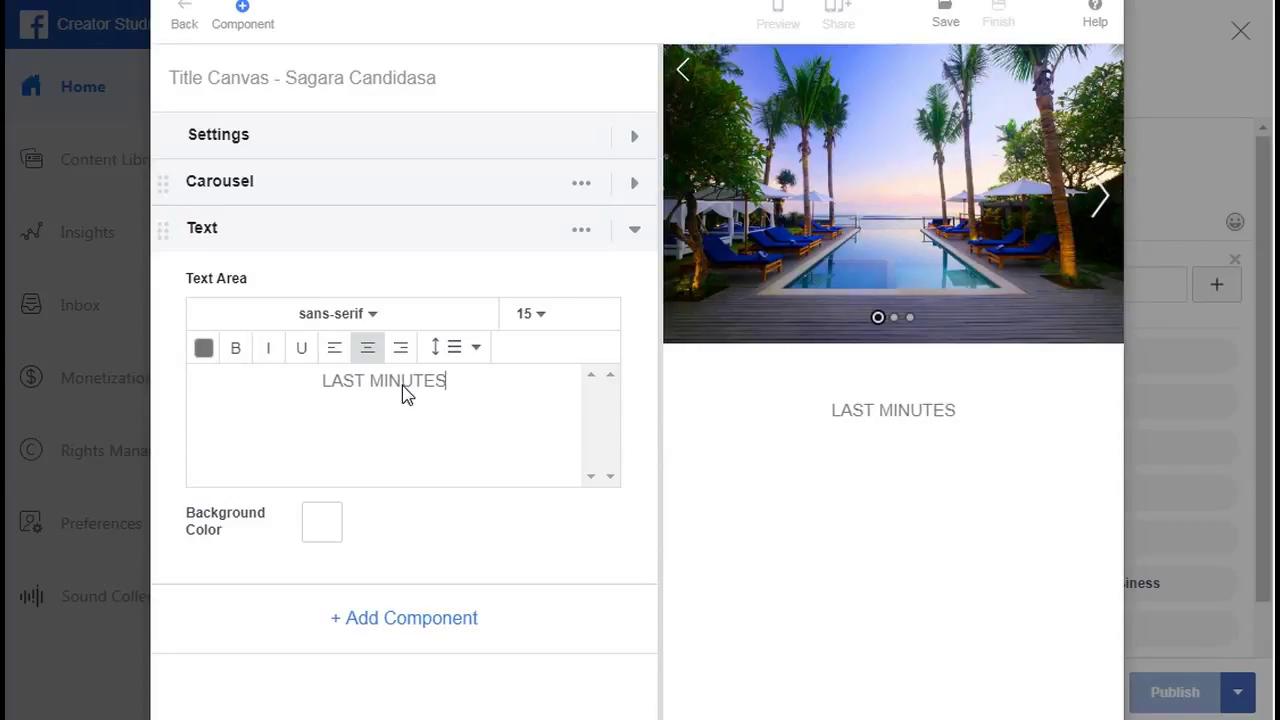
text( D)
key(BackSpace)
key(BackSpace)
key(BackSpace)
text(DEALS)
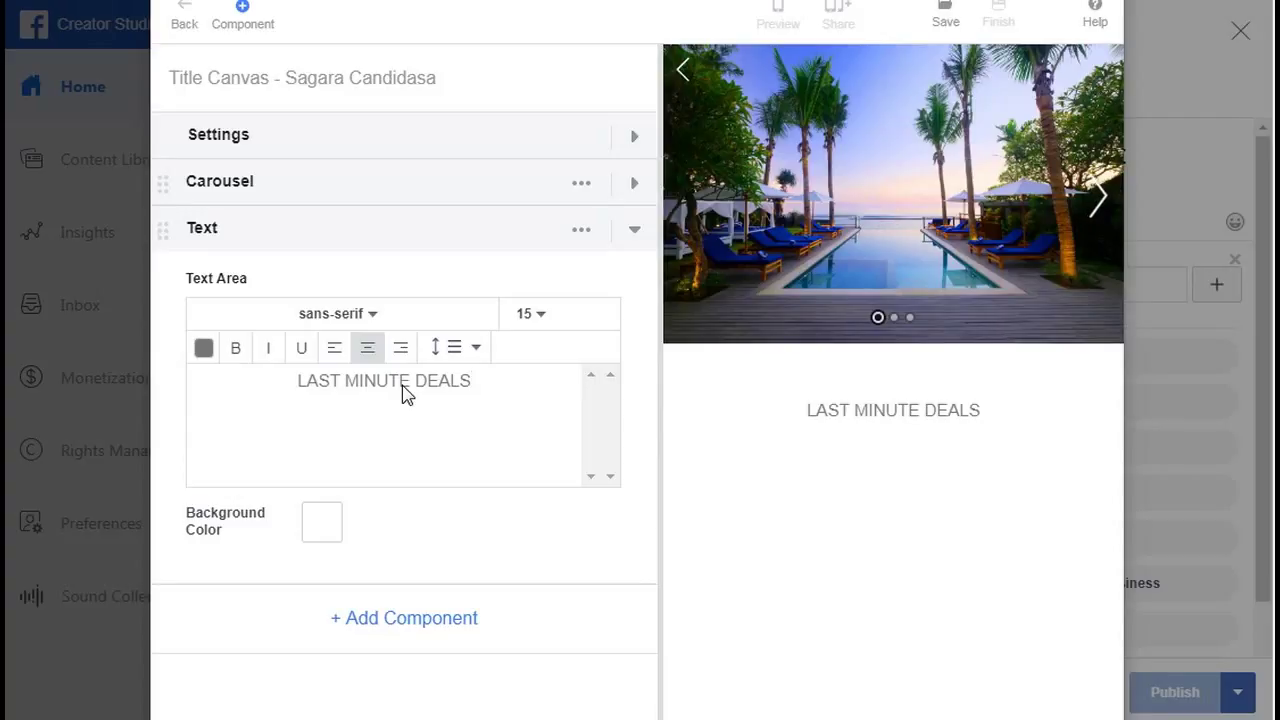
Step: Copy the Notepad paragraph beginning "Sagara Candidasa offers two exceptional accommodation options" and paste it on a new line below the heading
key(Return)
key(alt+Tab)
right_click(300, 245)
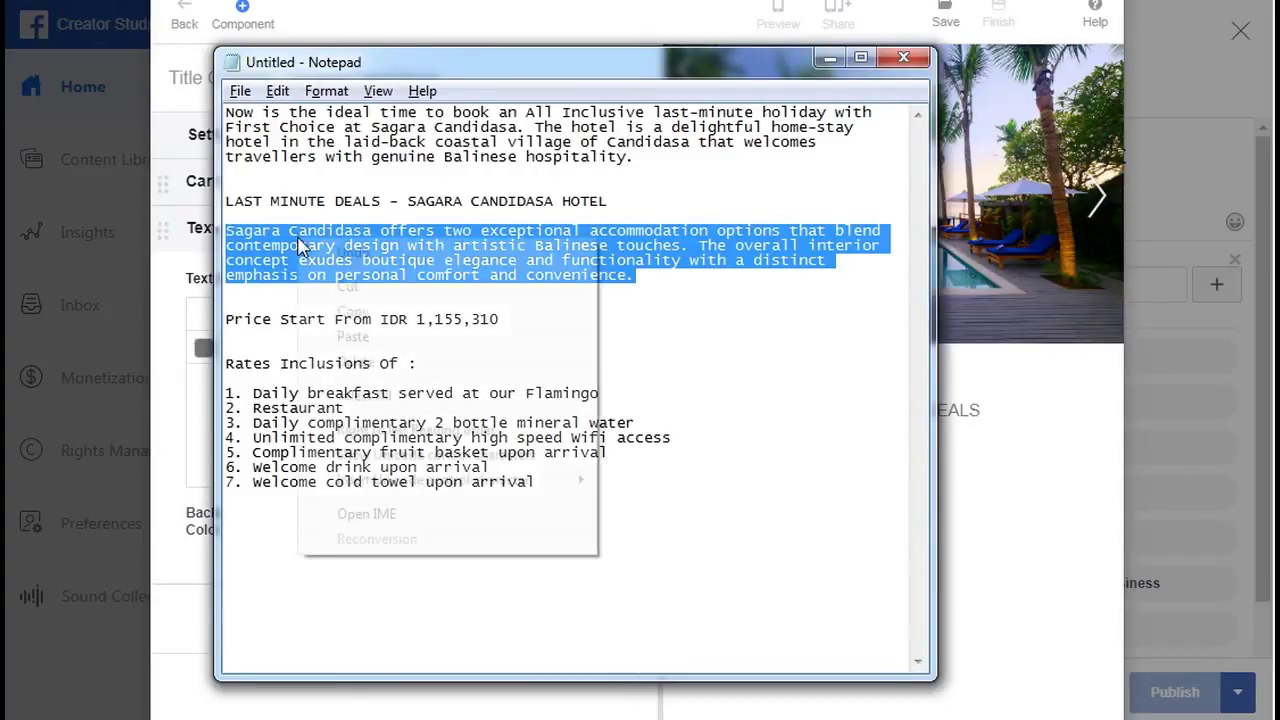
click(362, 312)
key(alt+Tab)
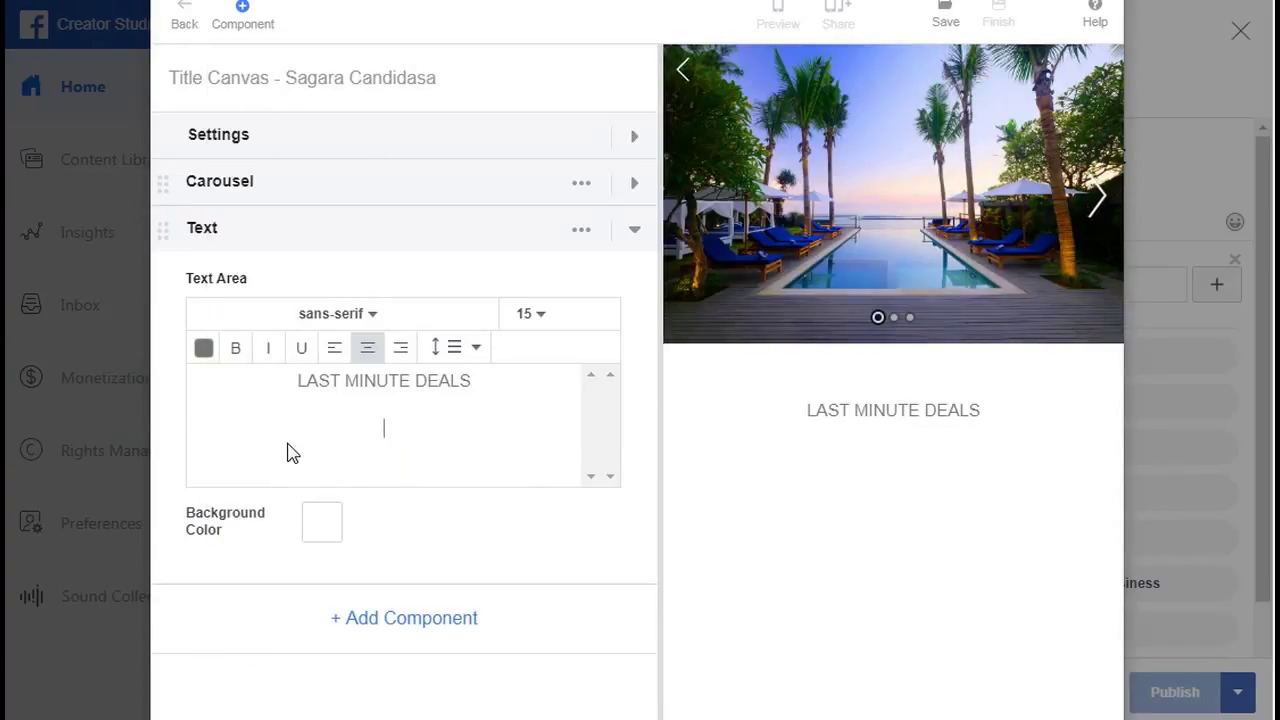
text(Sagara Candidasa offers two exceptional accommodation options that blend contemporary design with artistic Balinese touches. The overall interior concept exudes boutique elegance and functionality with a distinct emphasis on personal comfort and convenience.)
Step: Make the "LAST MINUTE DEALS" heading bold
drag(298, 381, 472, 386)
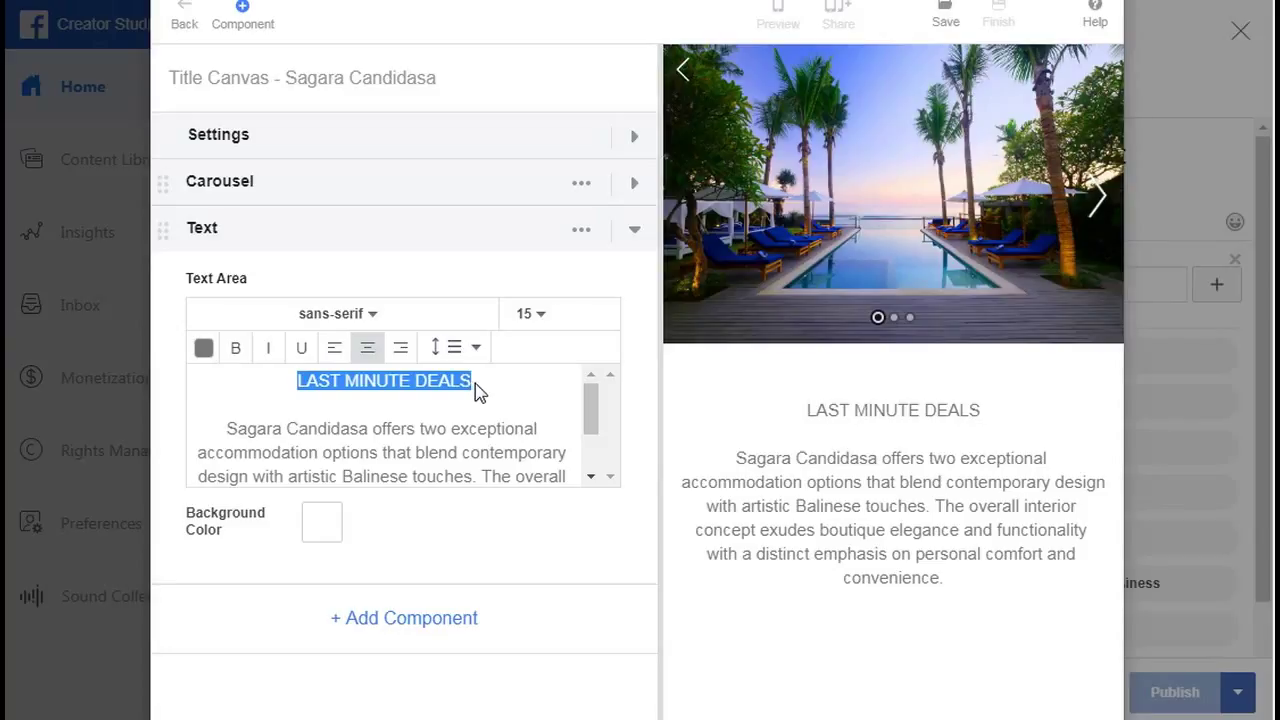
click(236, 350)
scroll(437, 418, down, 2)
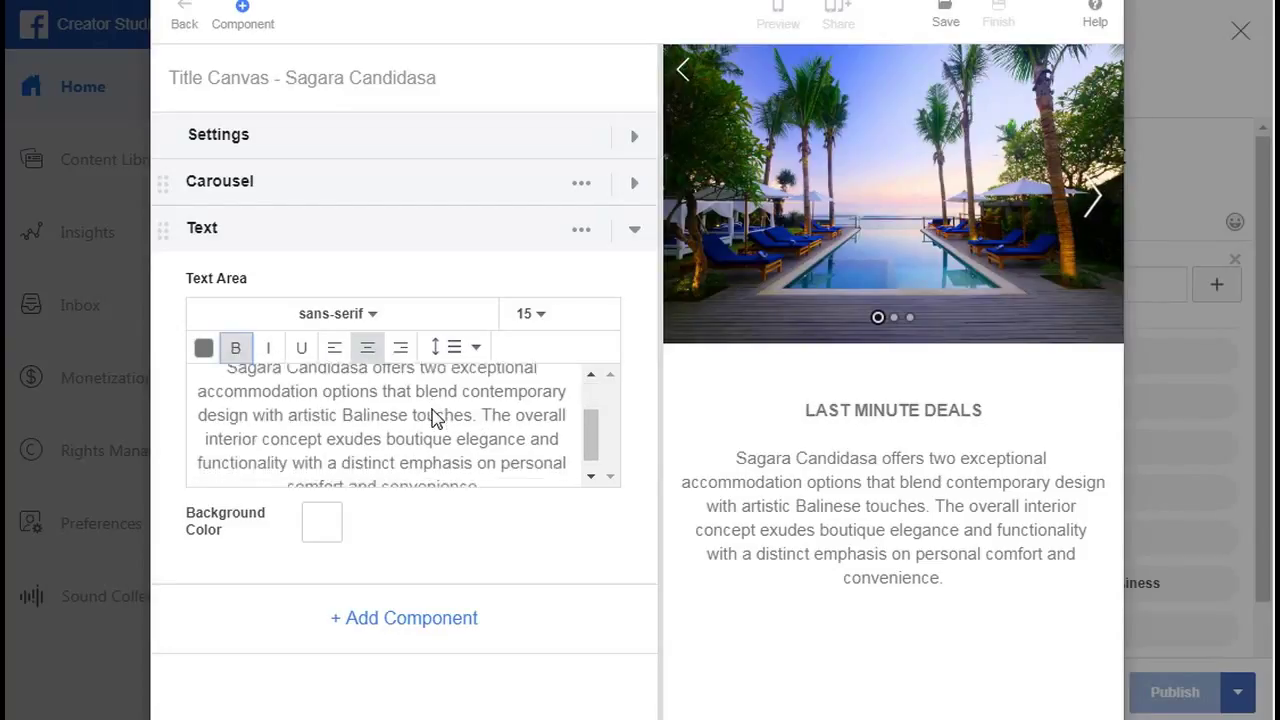
Step: Set the text block's background color to dark blue #083d87 and copy its hex code
click(323, 527)
mouse_move(488, 318)
mouse_down()
mouse_move(265, 420)
mouse_move(530, 322)
mouse_move(651, 166)
mouse_up()
drag(622, 260, 623, 262)
click(579, 275)
double_click(383, 408)
key(ctrl+c)
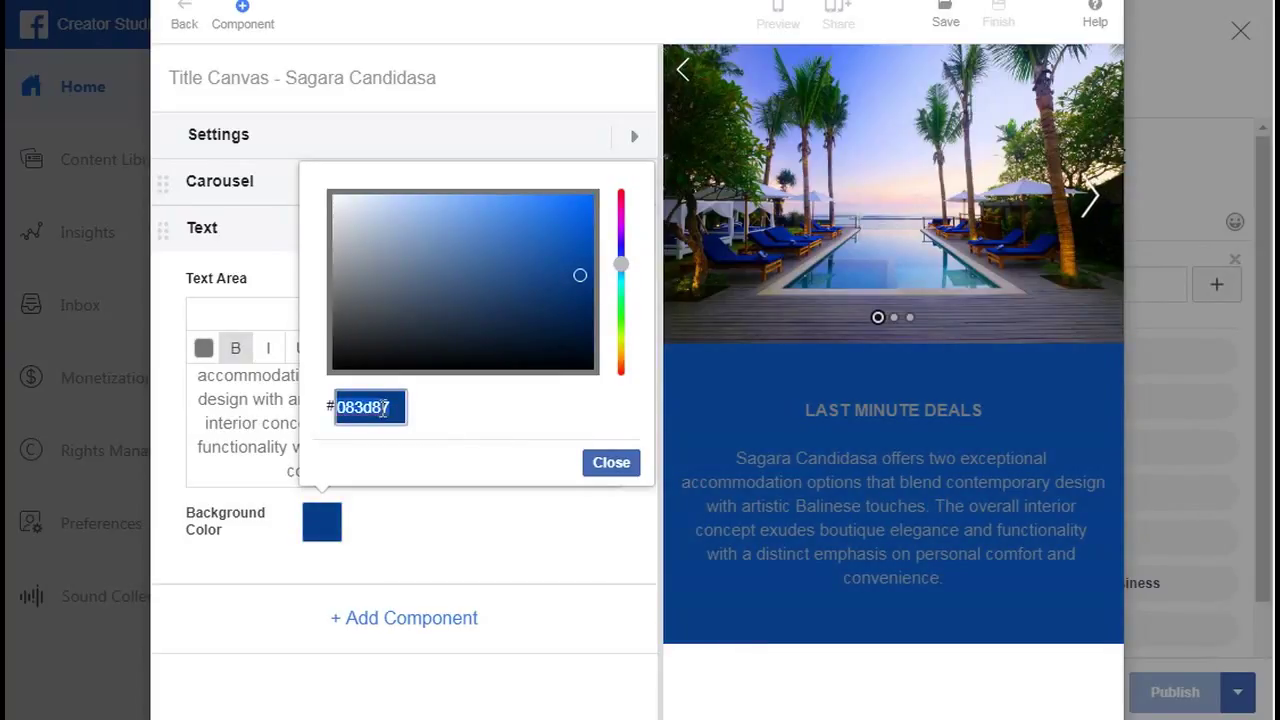
click(613, 464)
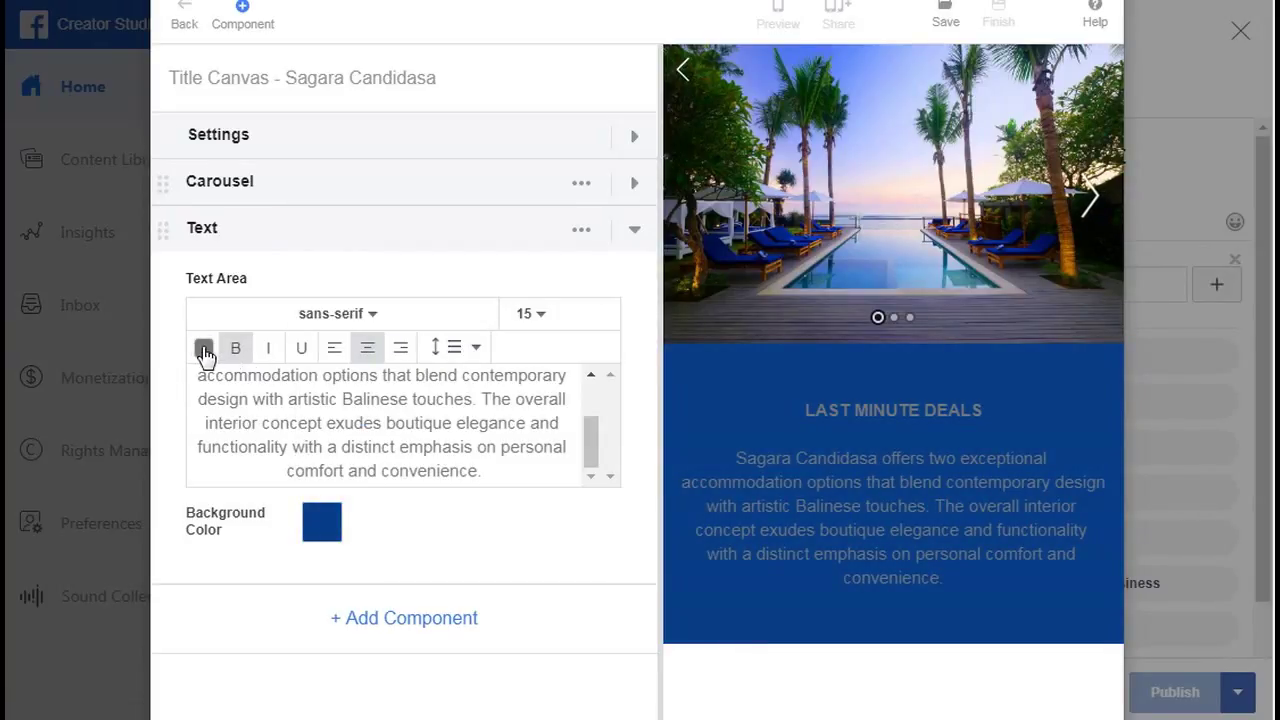
Step: Set the color of the text block's text to white, #ffffff
click(203, 348)
text(ffffff)
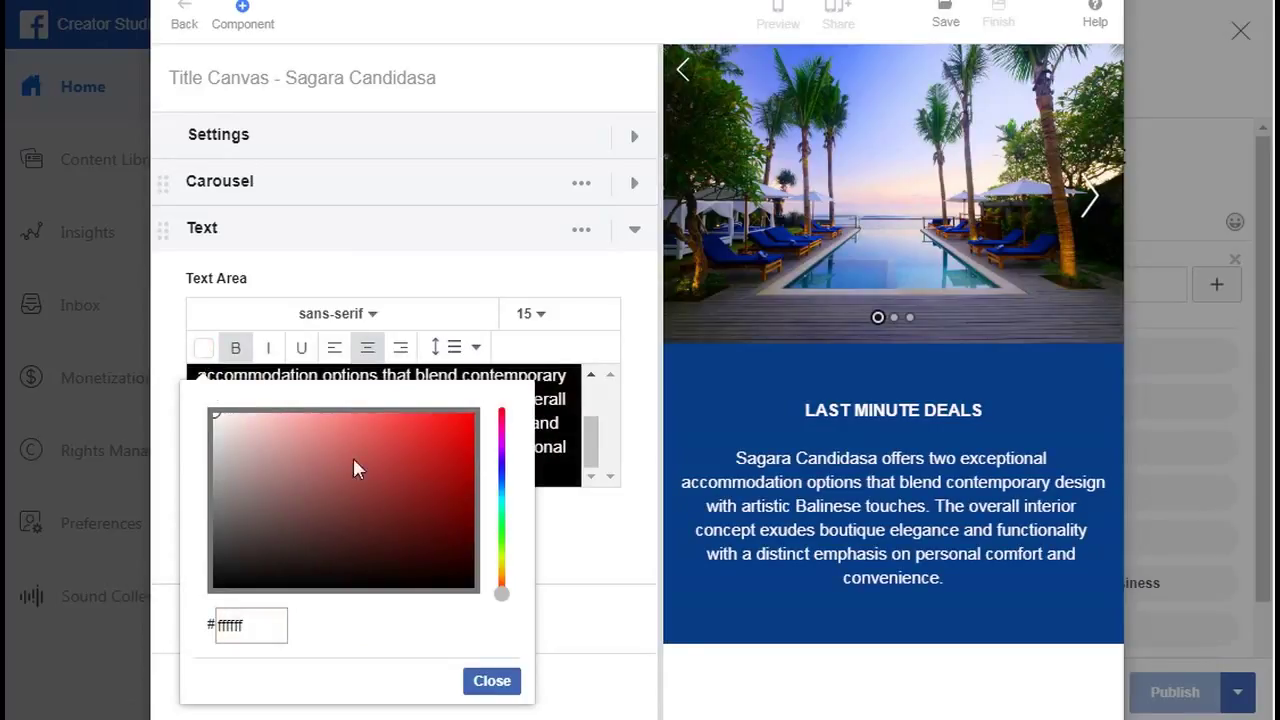
click(492, 681)
click(457, 423)
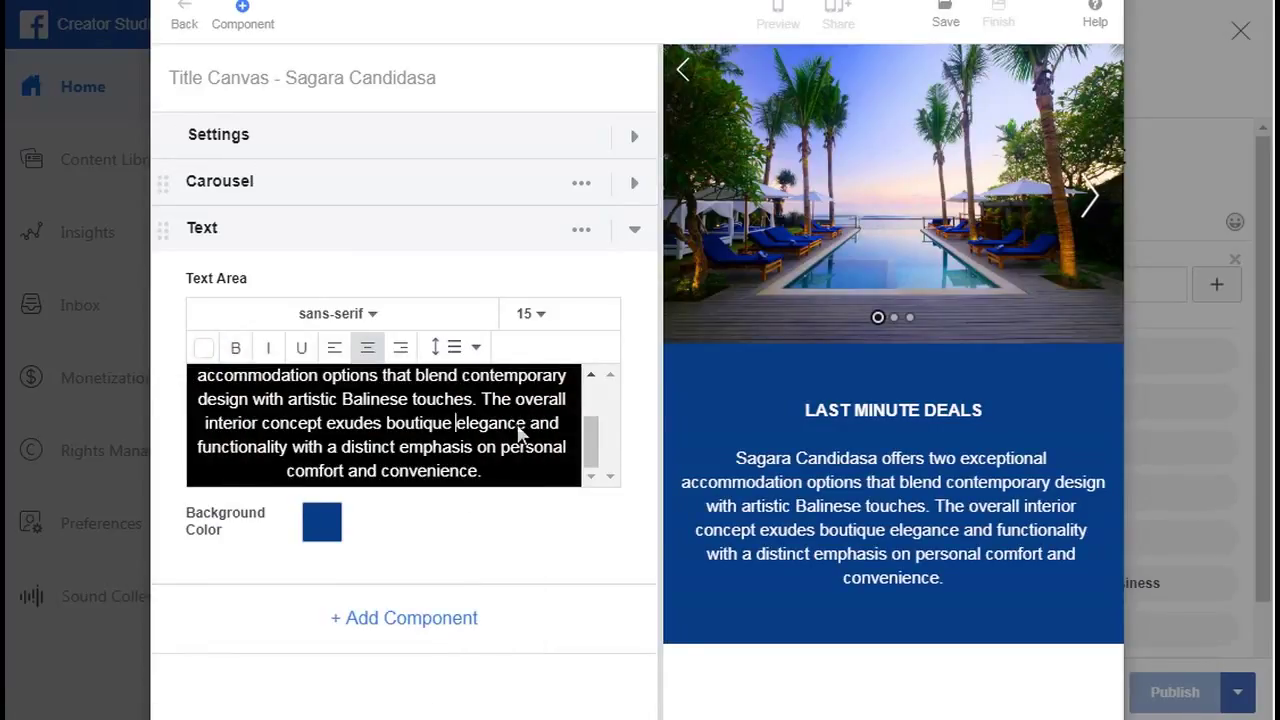
Step: Add the line "PRICE START FROM RP 1,500,000" below the accommodation paragraph, separated by a blank line
scroll(525, 421, down, 2)
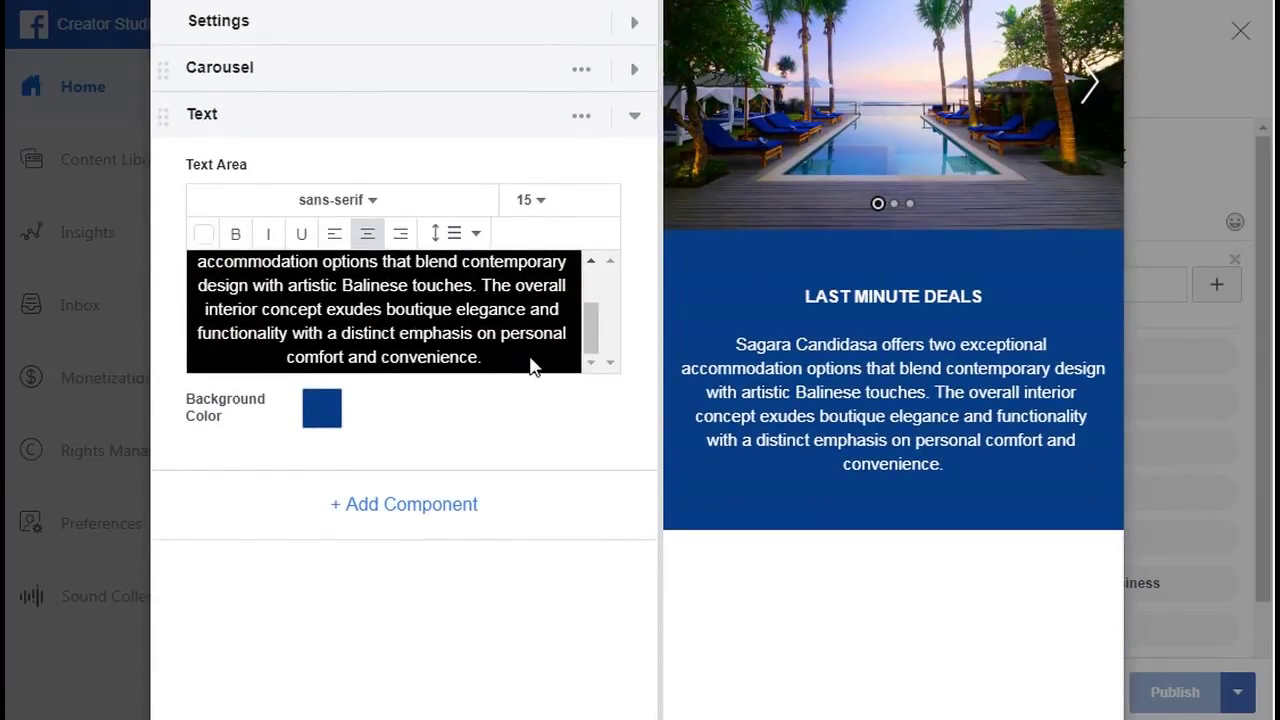
click(533, 366)
key(Return)
key(Return)
text(PRICE START FROM )
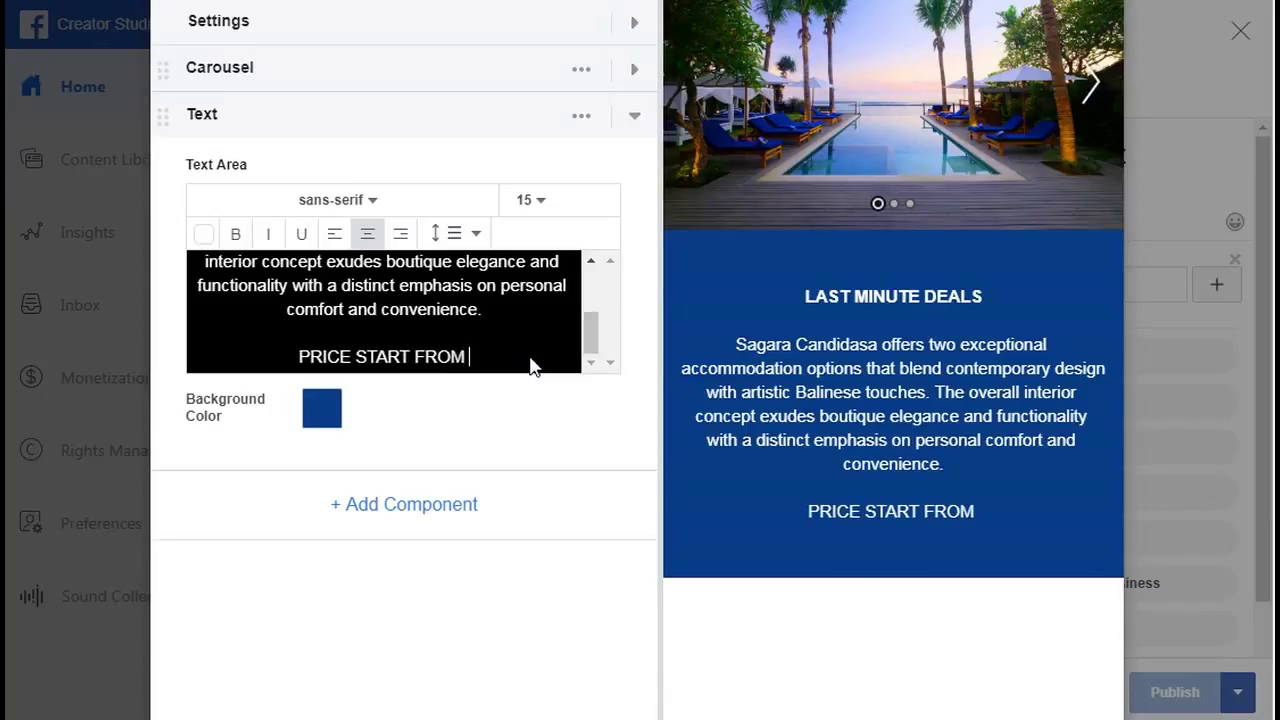
text(RP)
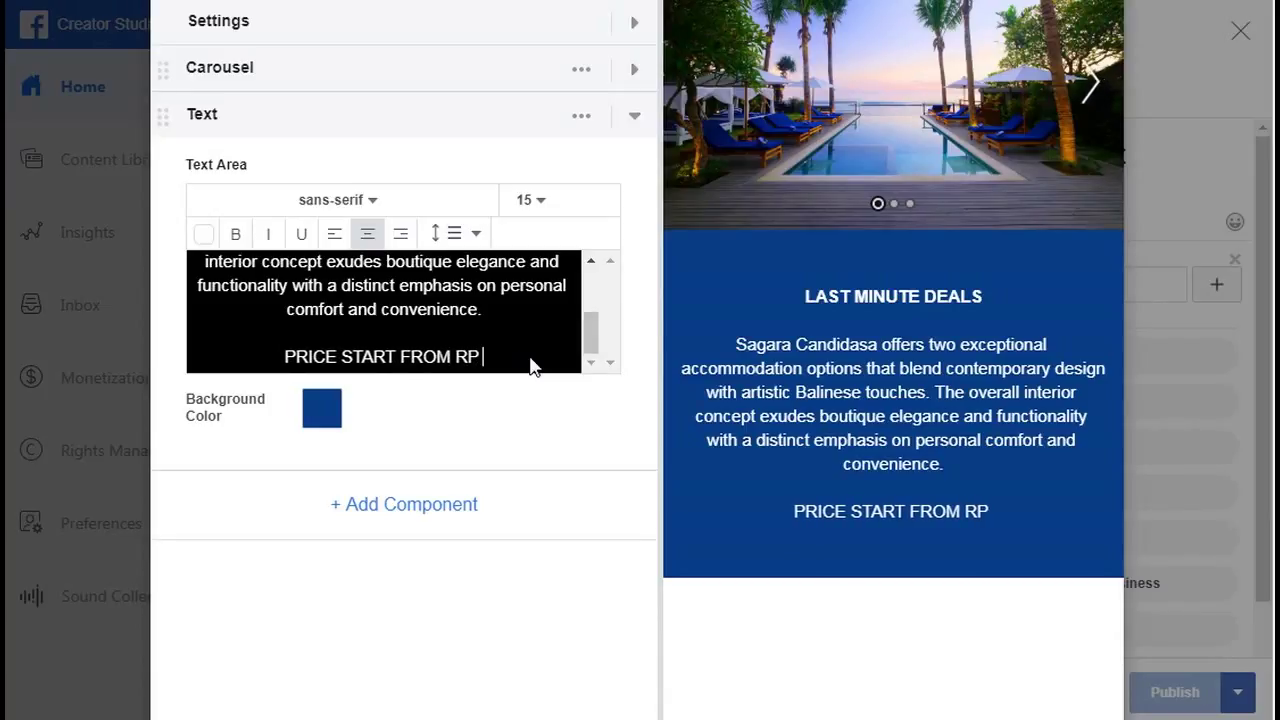
text( 1,500,000)
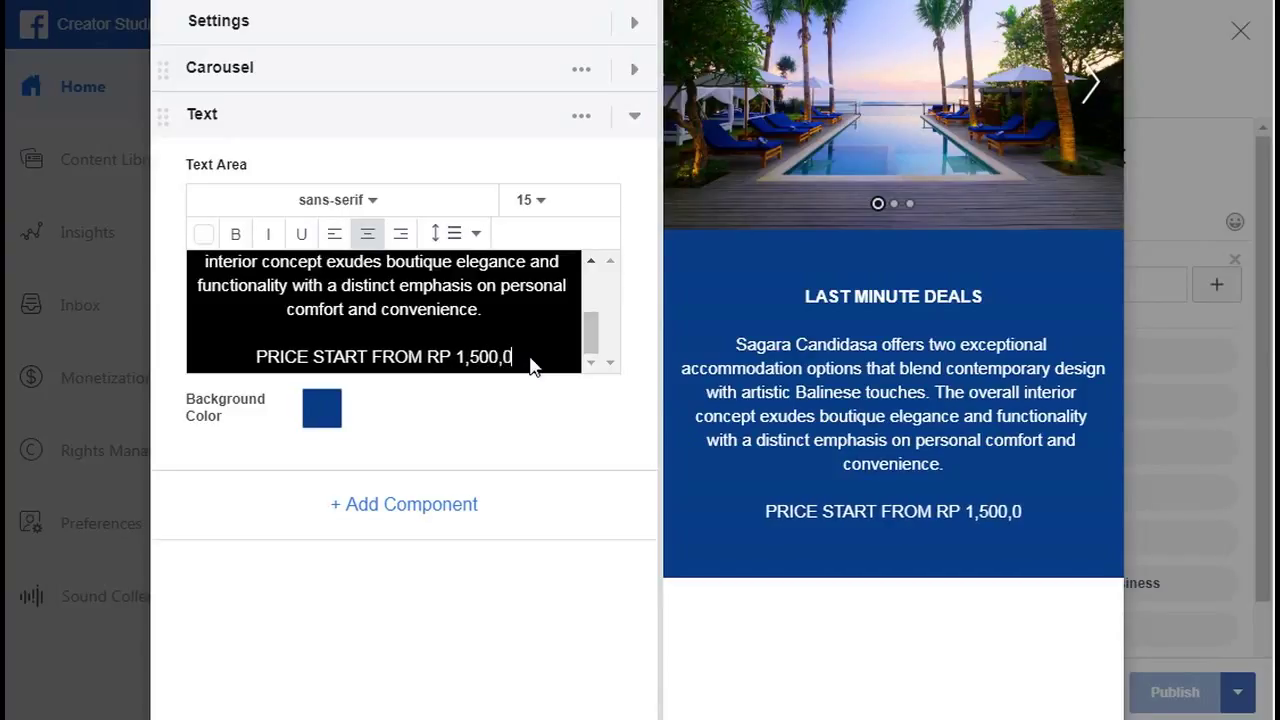
Step: Make the "PRICE START FROM RP 1,500,000" line bold and collapse the text component
triple_click(250, 360)
click(235, 234)
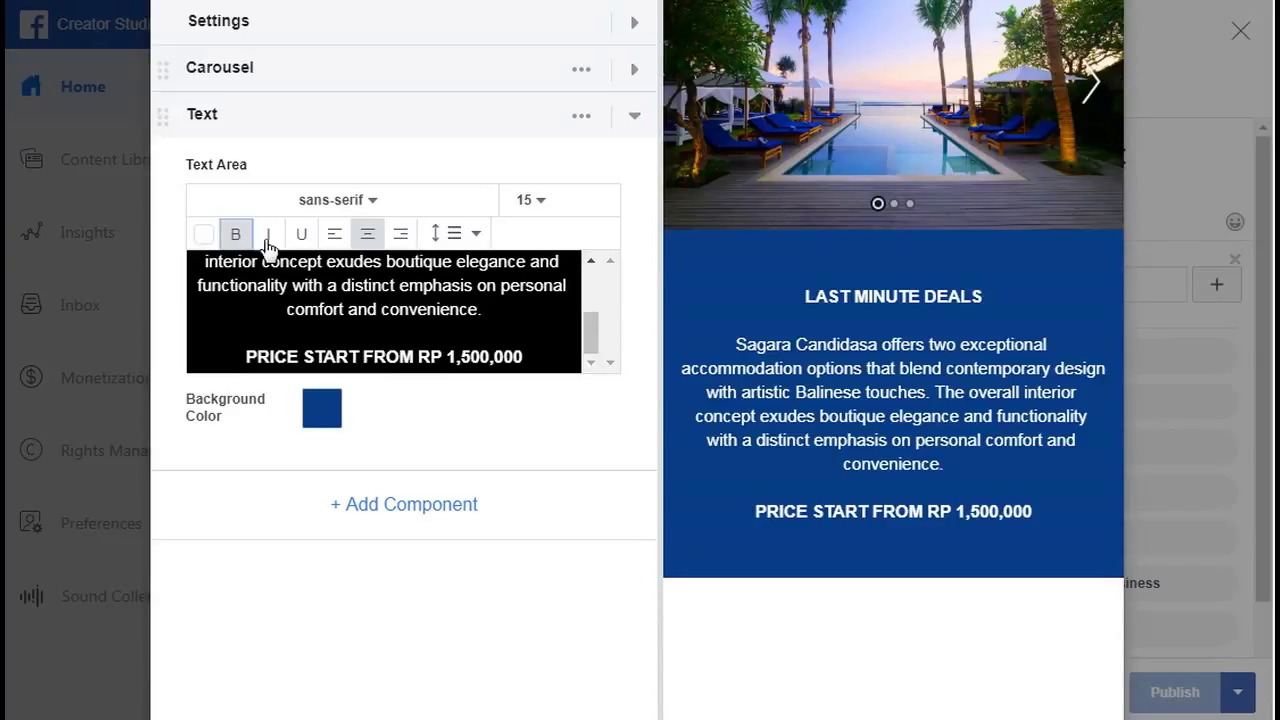
scroll(436, 300, up, 5)
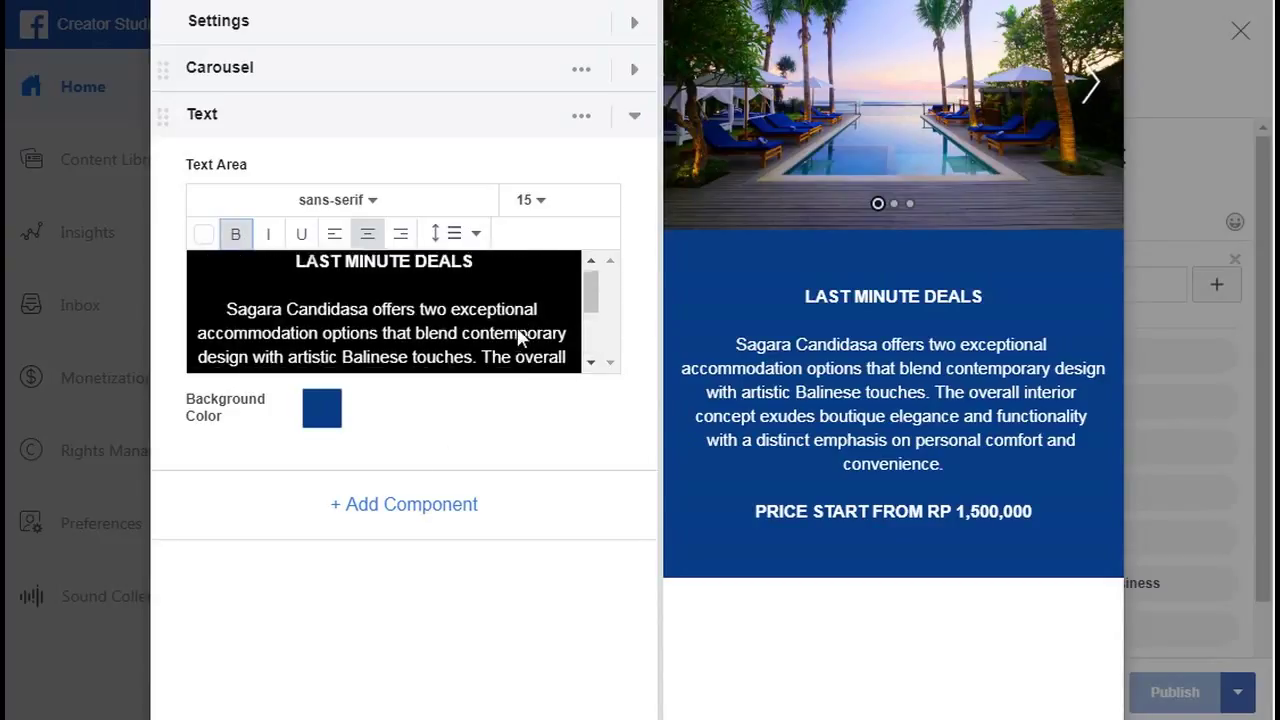
click(640, 117)
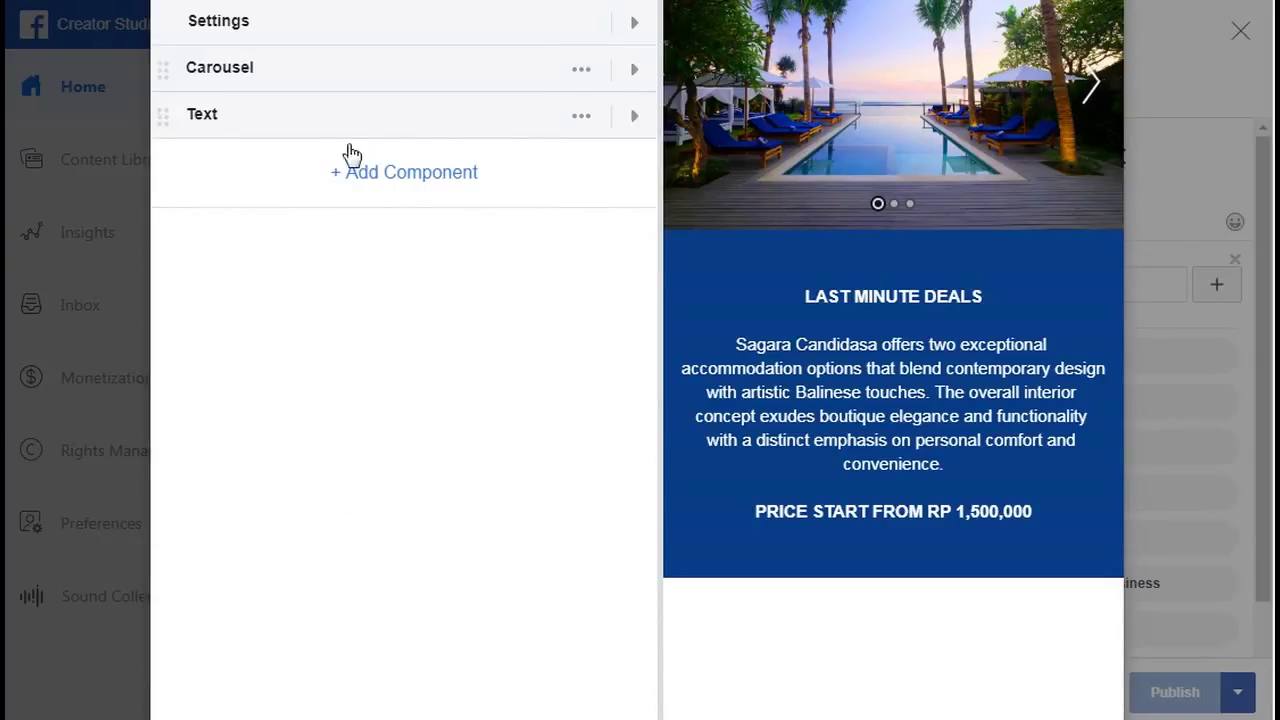
Step: Add a button component below the text block and label it "BOOK NOW"
click(440, 177)
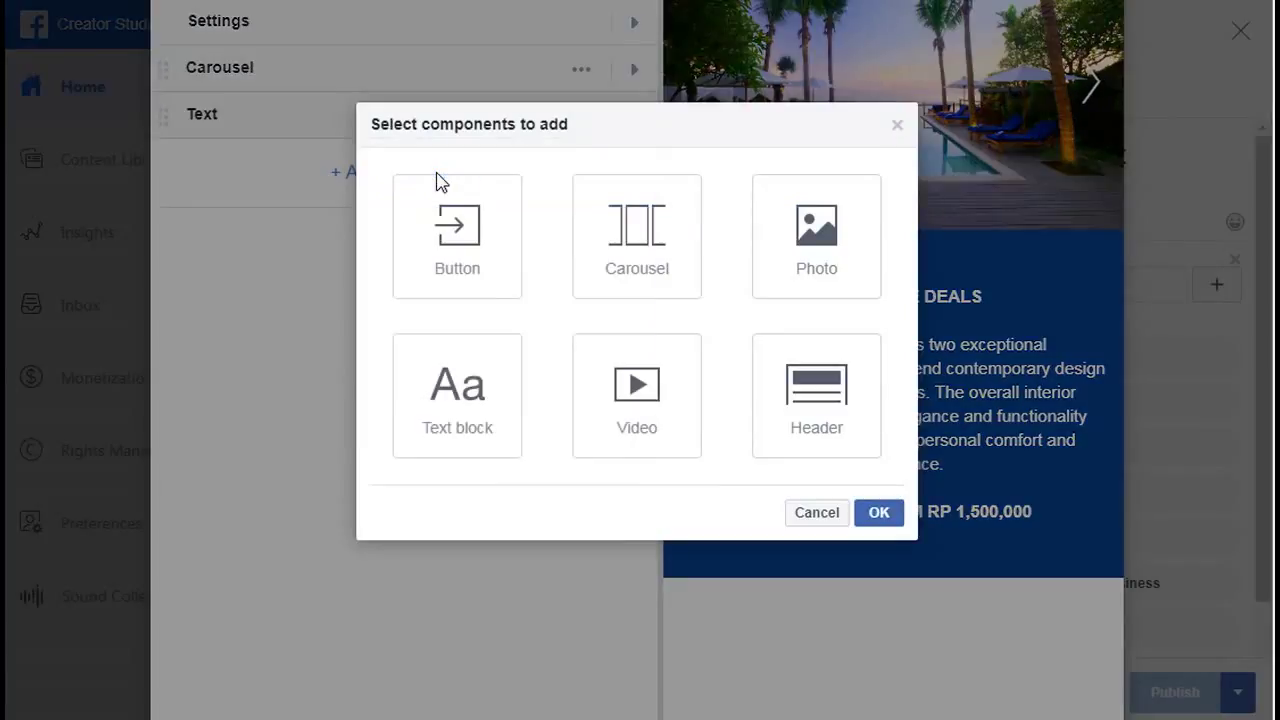
click(465, 240)
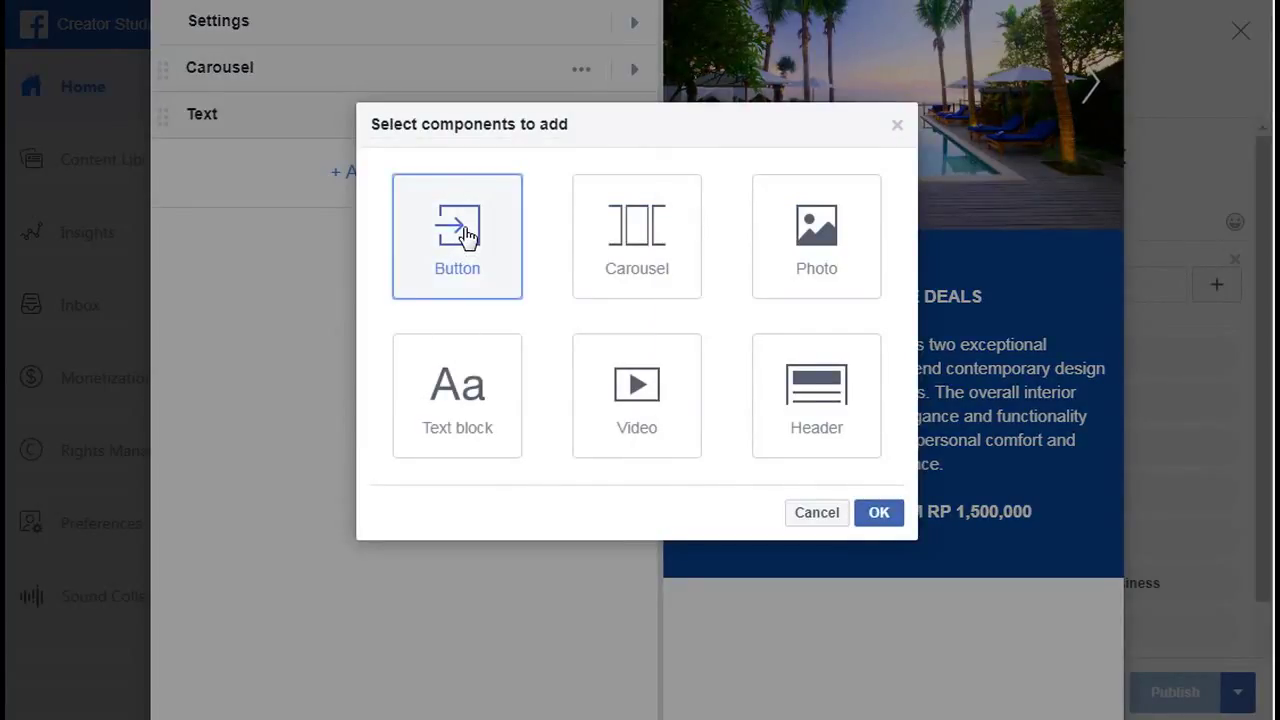
click(880, 518)
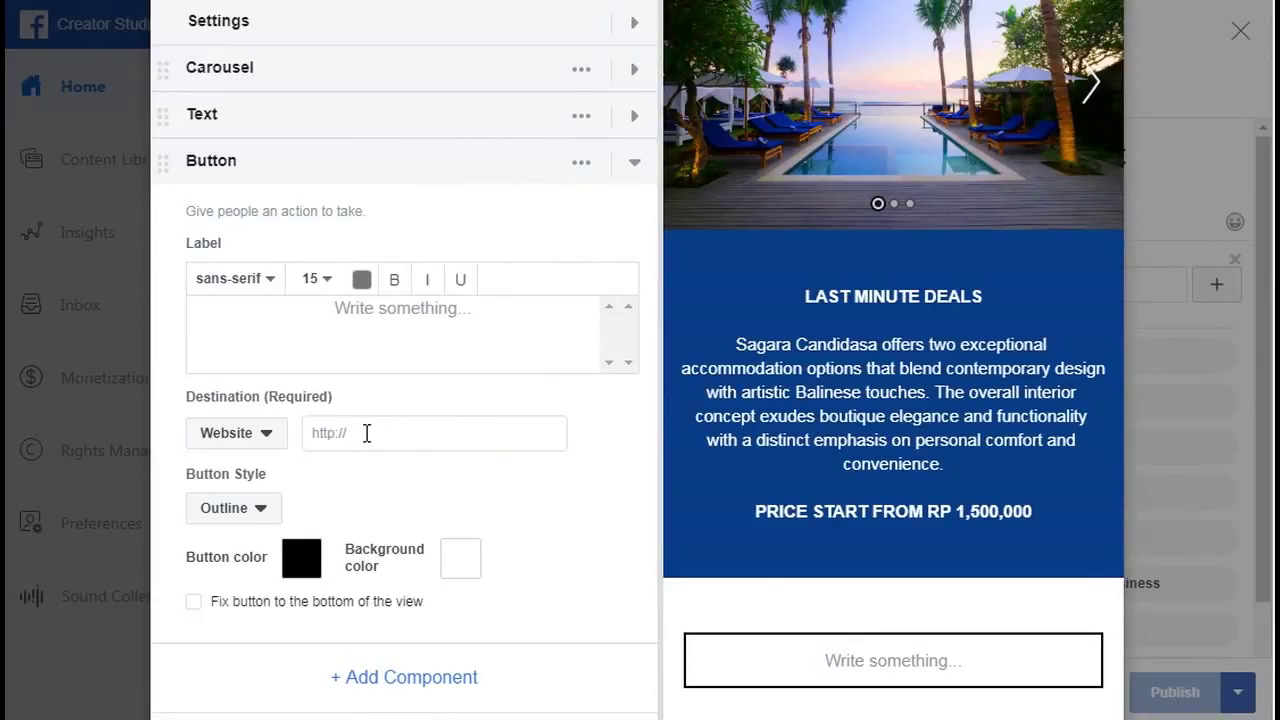
click(392, 320)
text(BOOK NOW)
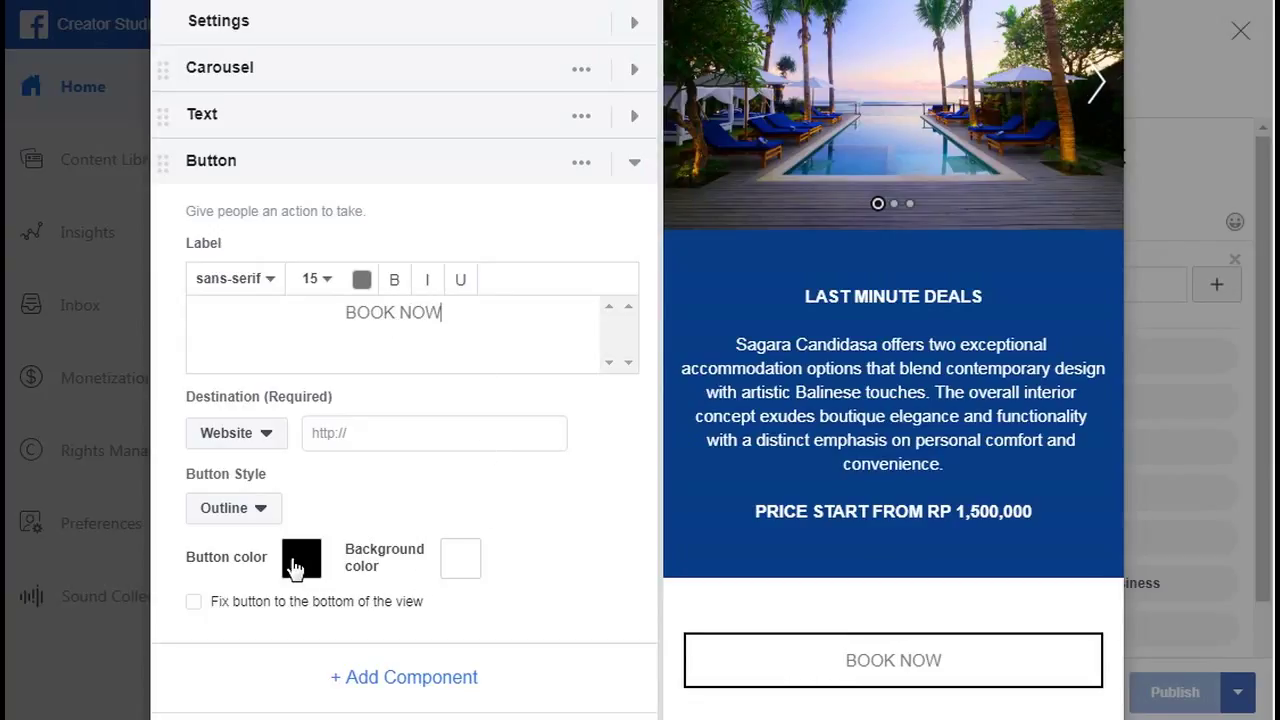
Step: Set the BOOK NOW button's color to the copied dark blue #083d87
click(300, 558)
double_click(359, 446)
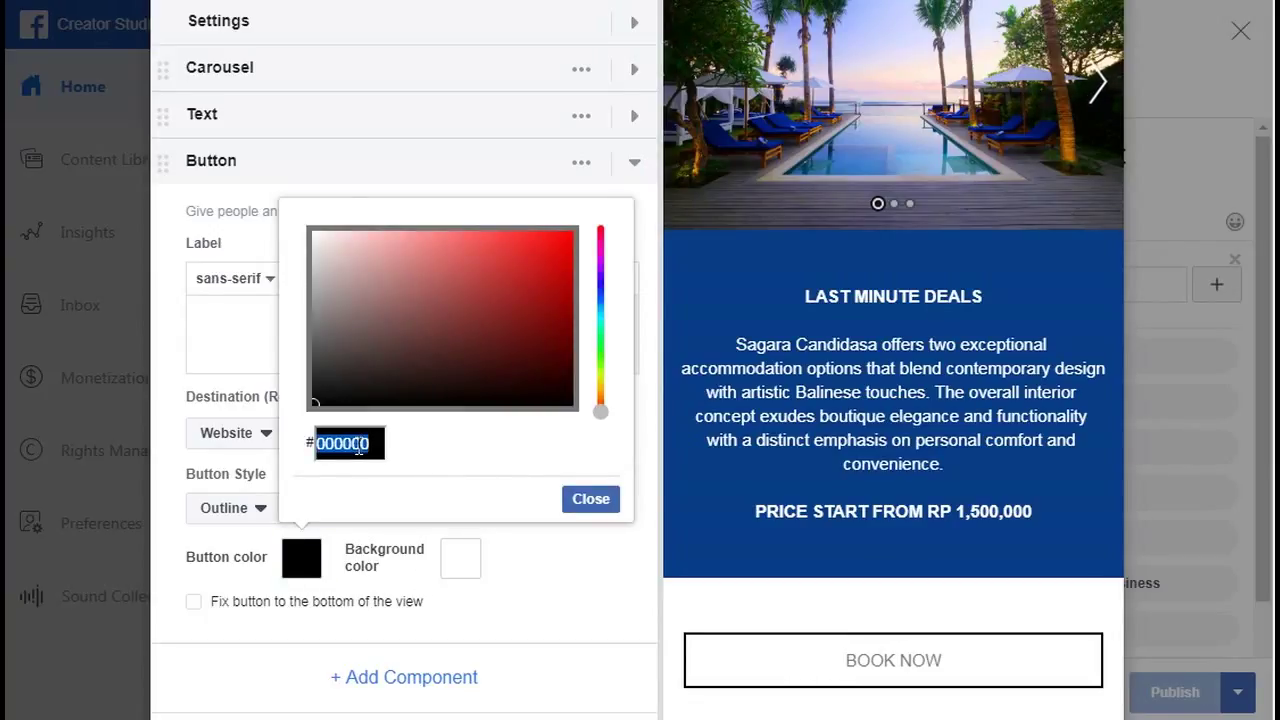
key(ctrl+v)
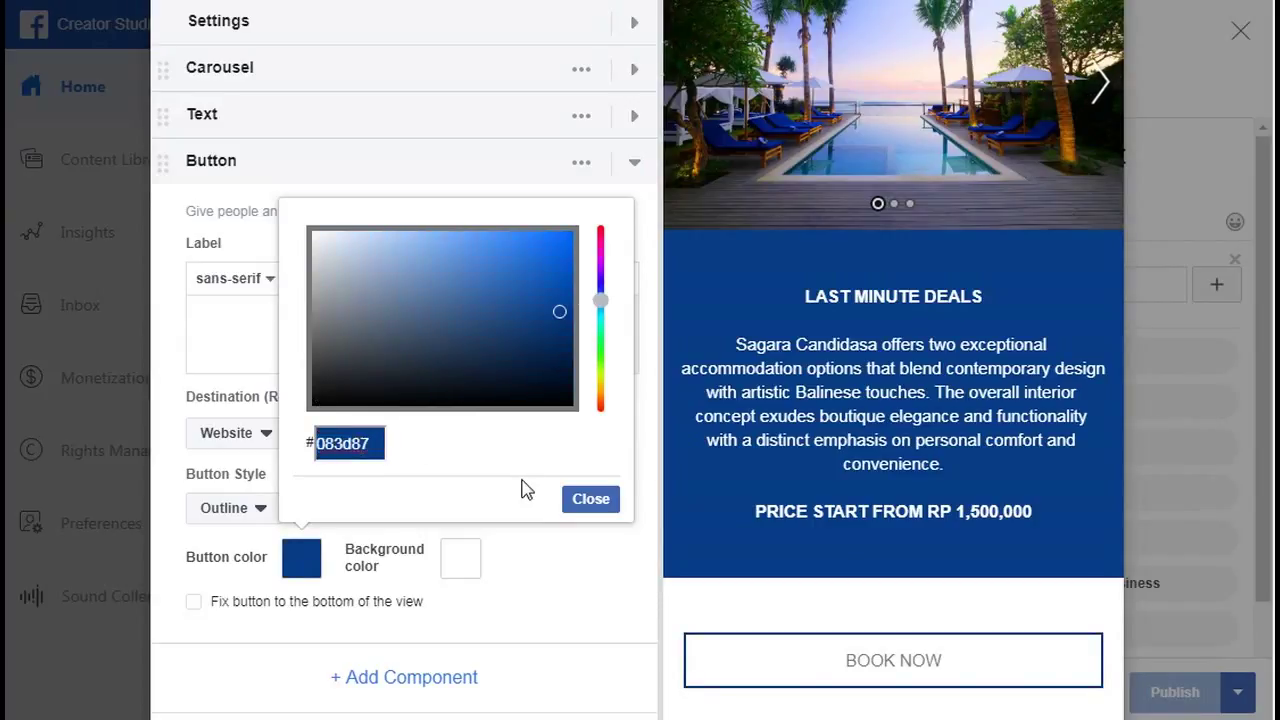
click(587, 503)
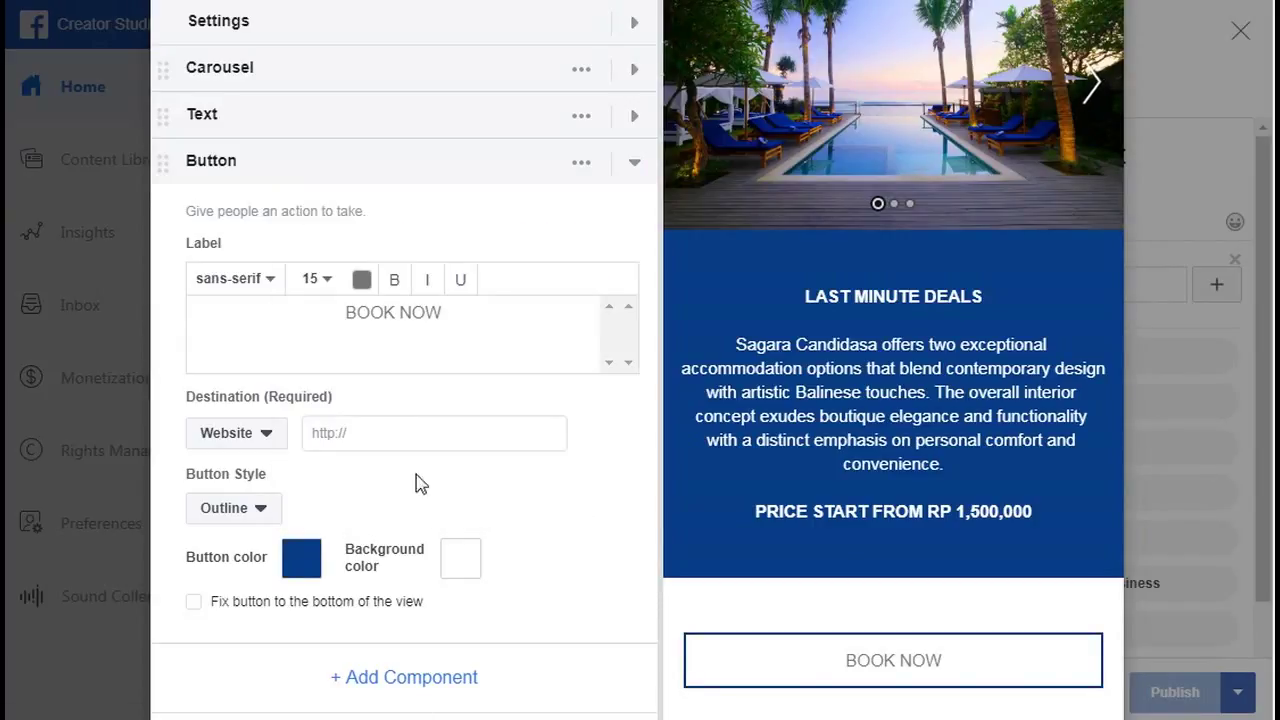
Step: Set the BOOK NOW label's text color to #083d87 and make the label bold
click(362, 279)
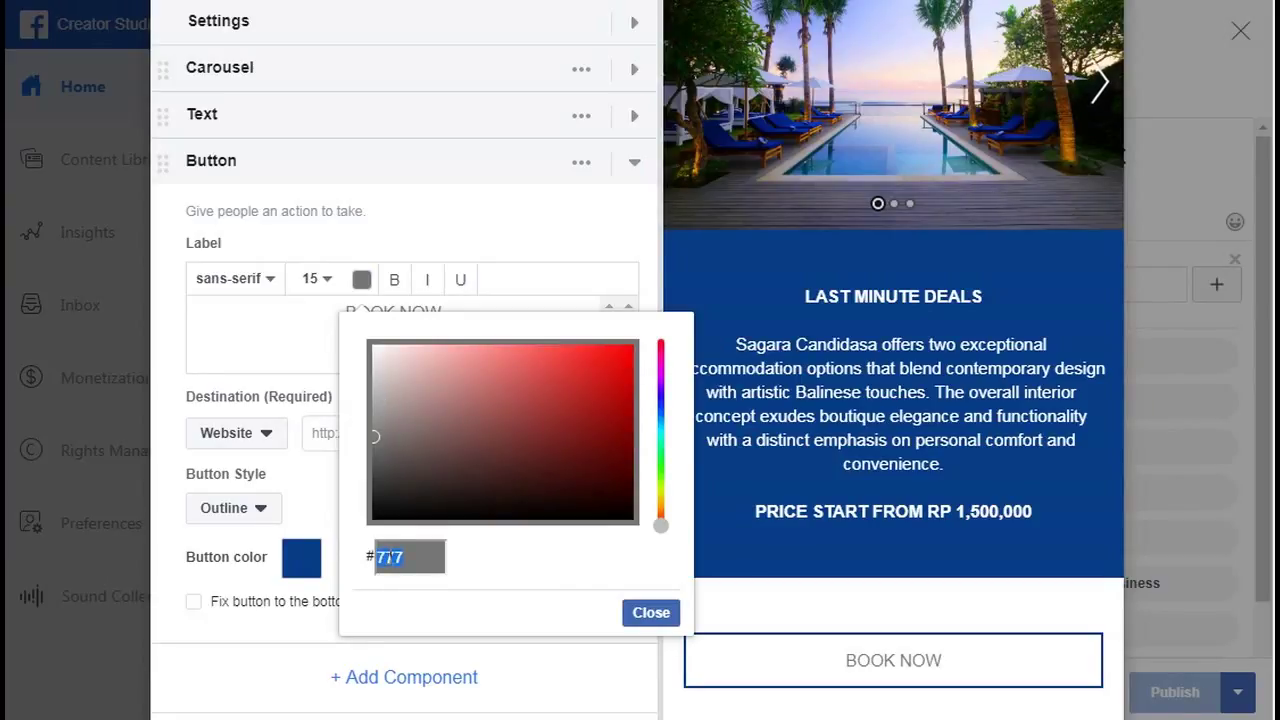
key(ctrl+v)
click(664, 618)
scroll(896, 476, down, 1)
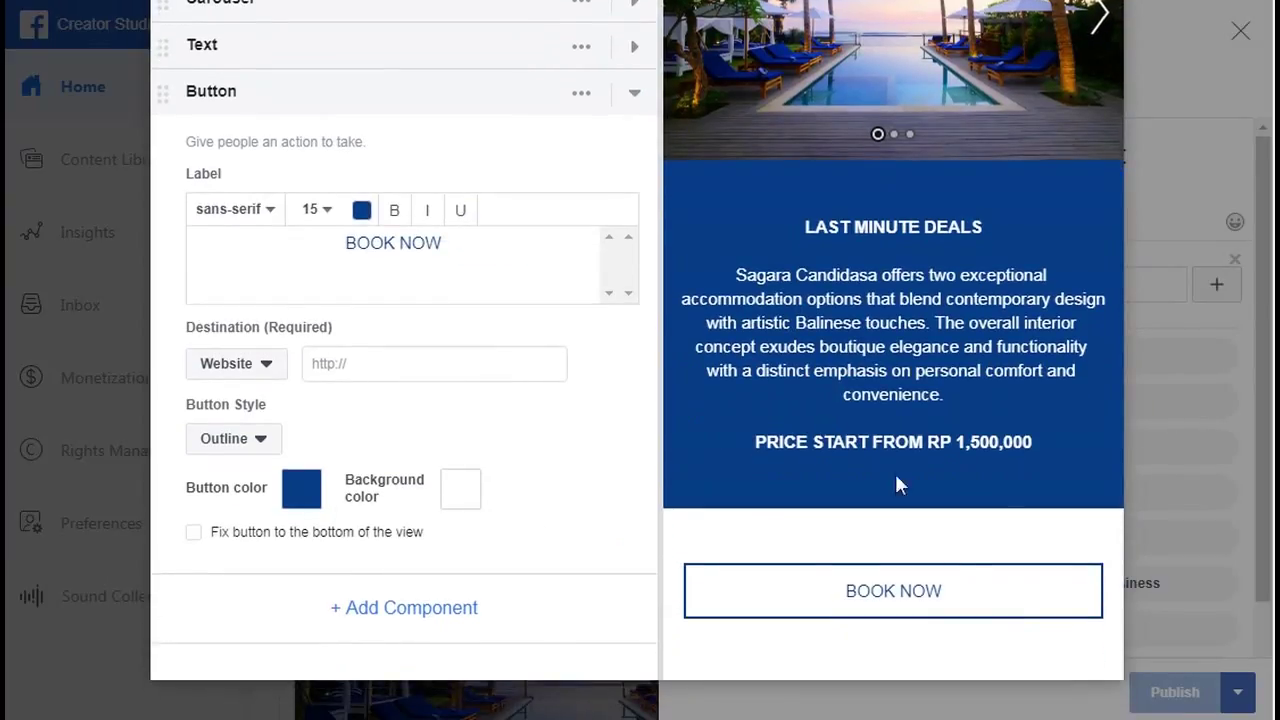
drag(365, 252, 500, 251)
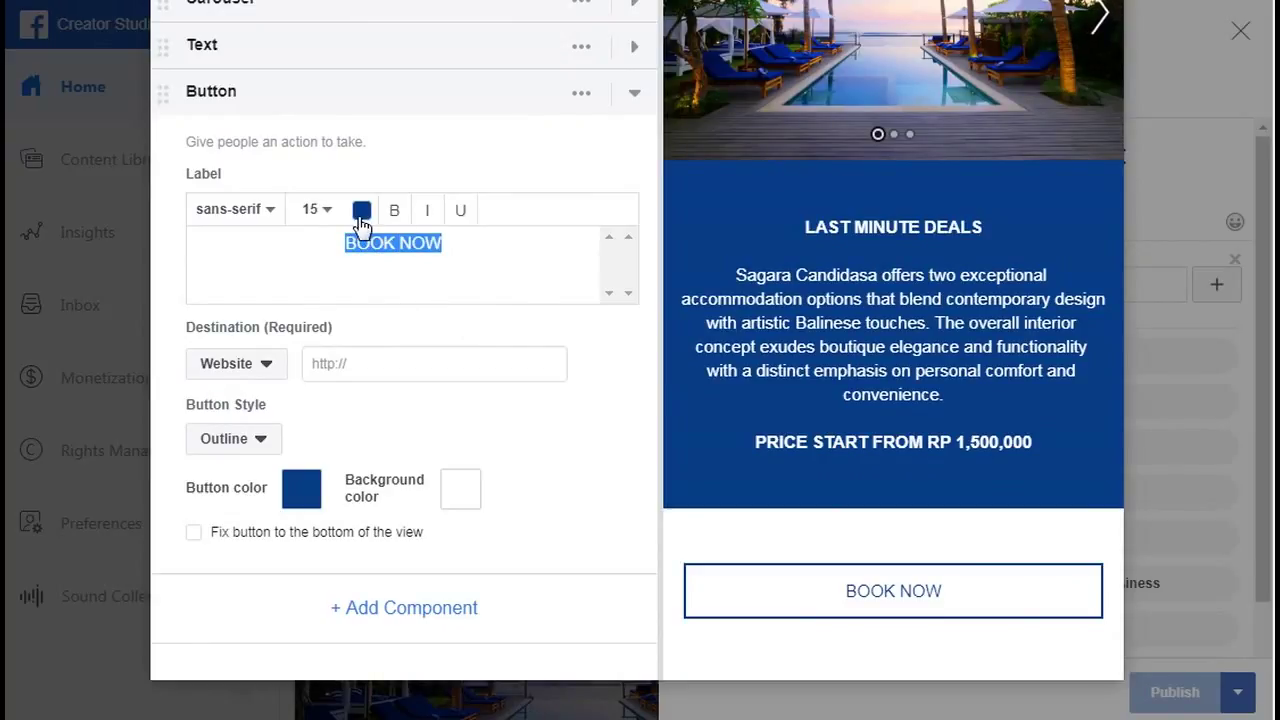
click(393, 215)
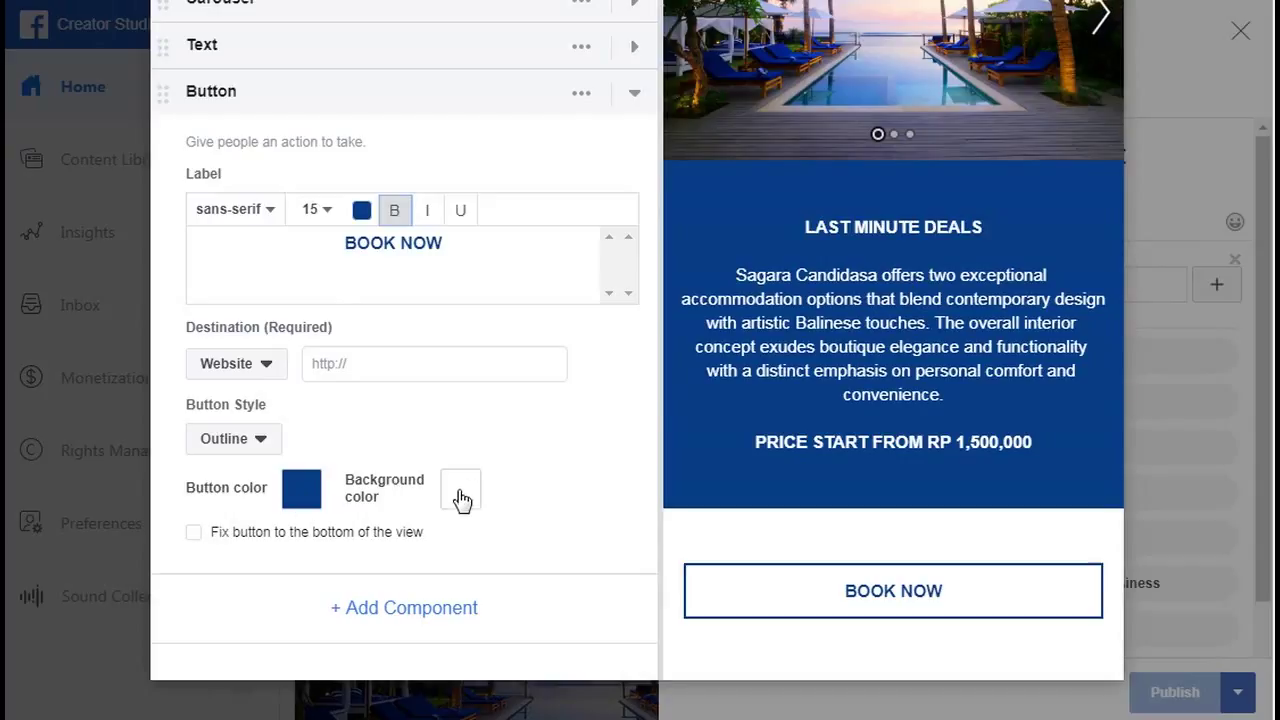
Step: Try the Fill style on the BOOK NOW button with white #ffffff label text
click(250, 448)
click(242, 505)
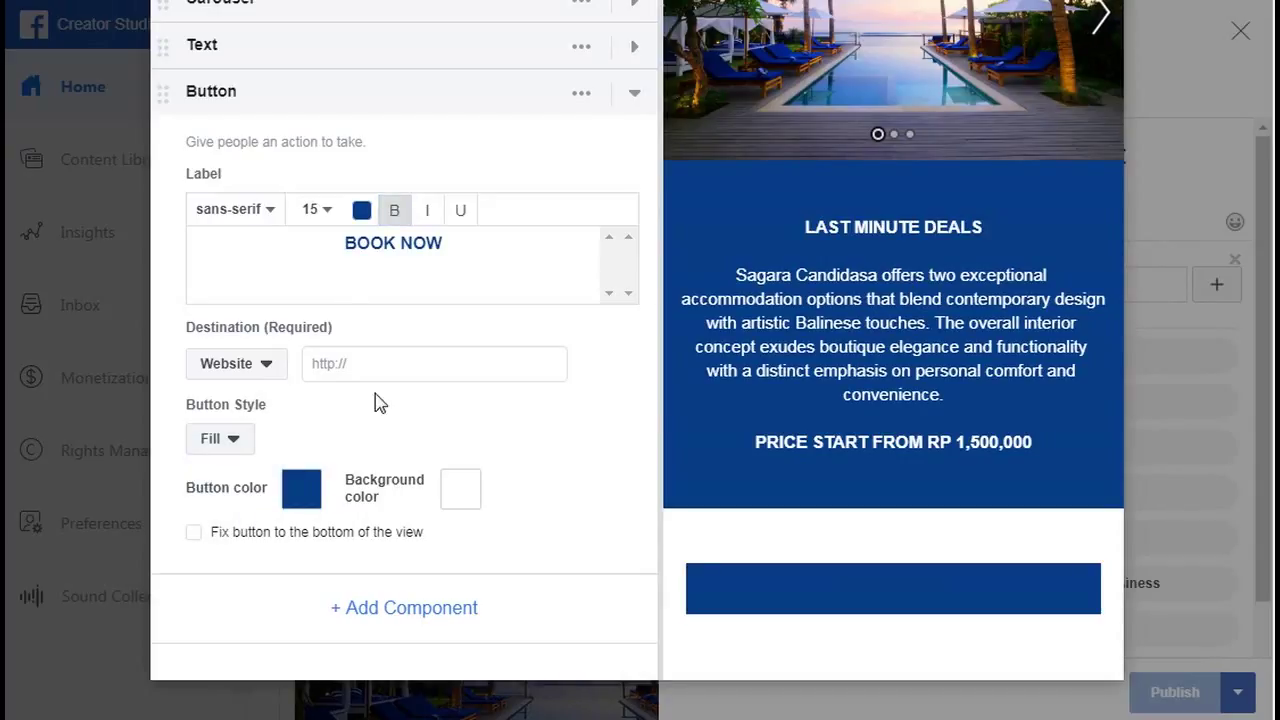
click(361, 210)
text(ffffff)
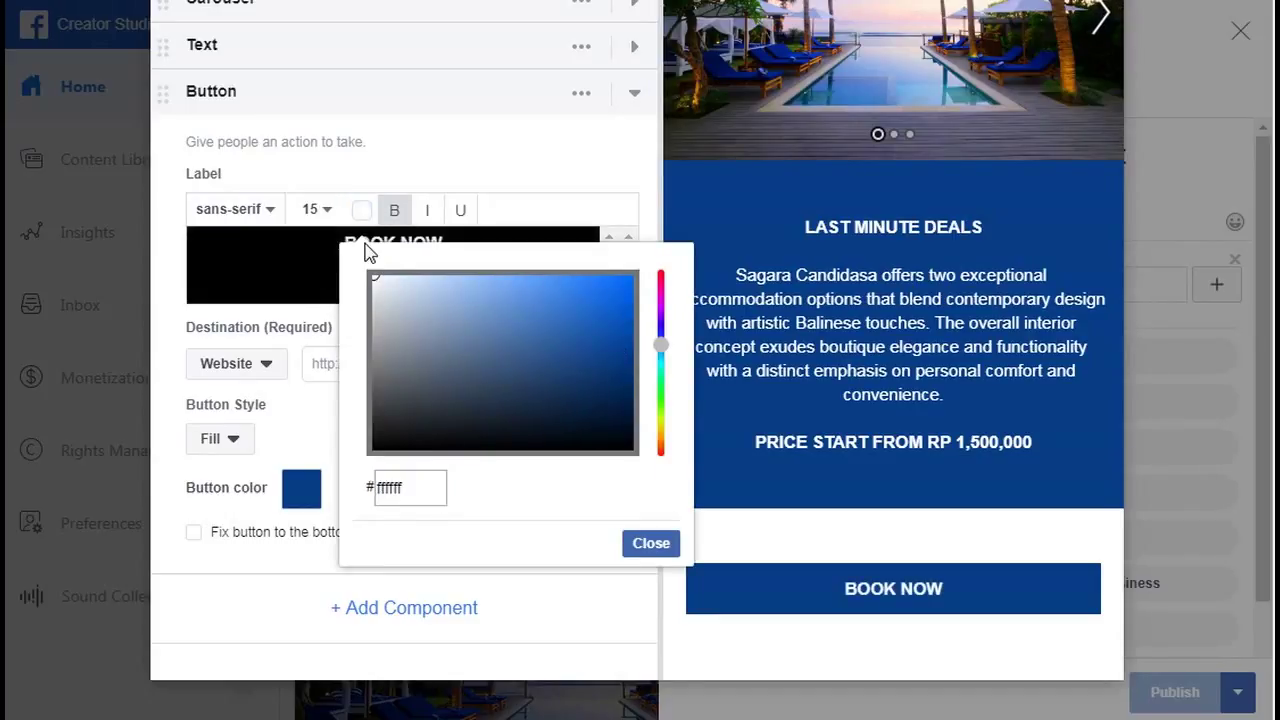
click(643, 550)
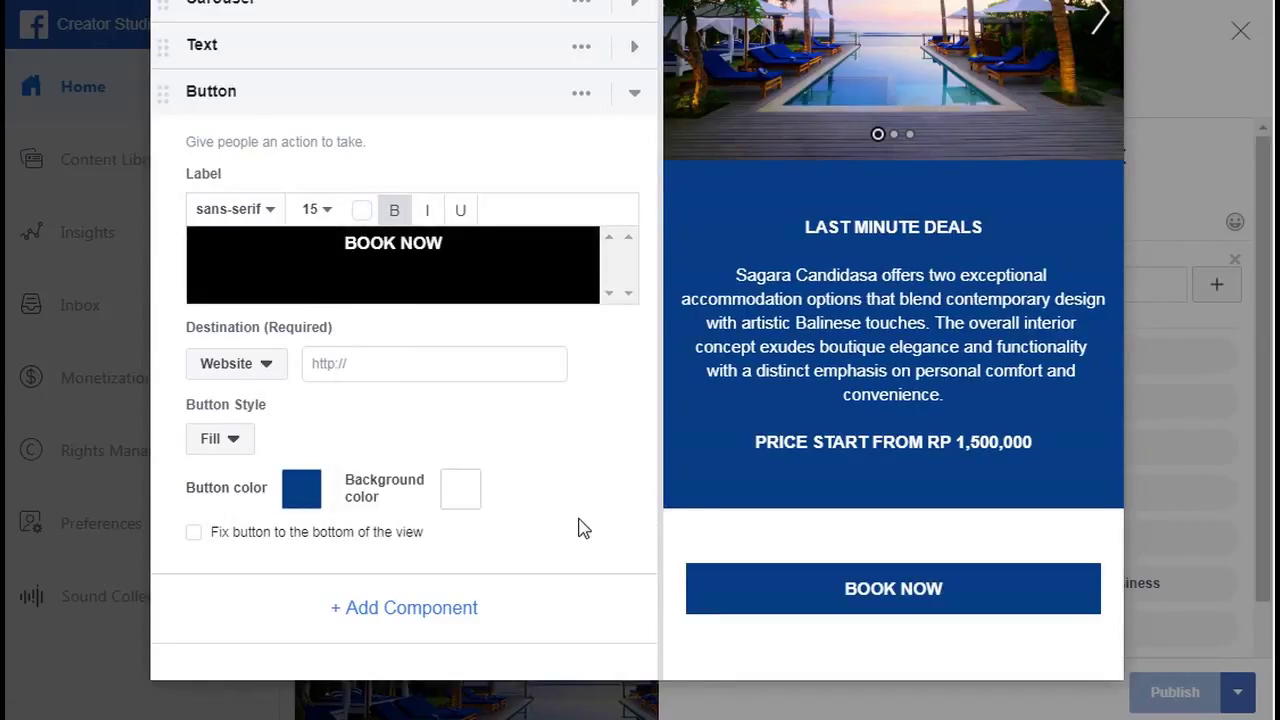
Step: Switch the button style back to Outline and recolor the label text with the button's copied color code, #083d87
click(295, 505)
click(533, 495)
key(ctrl+c)
click(210, 440)
click(230, 468)
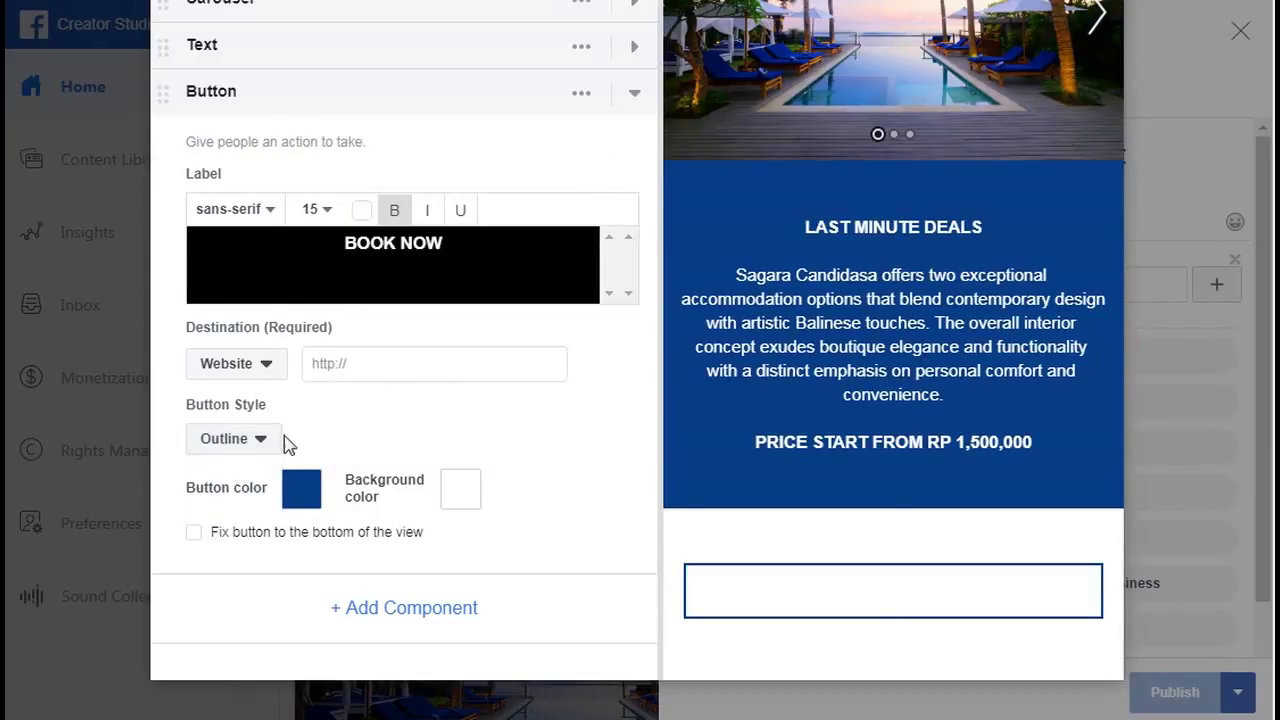
click(361, 209)
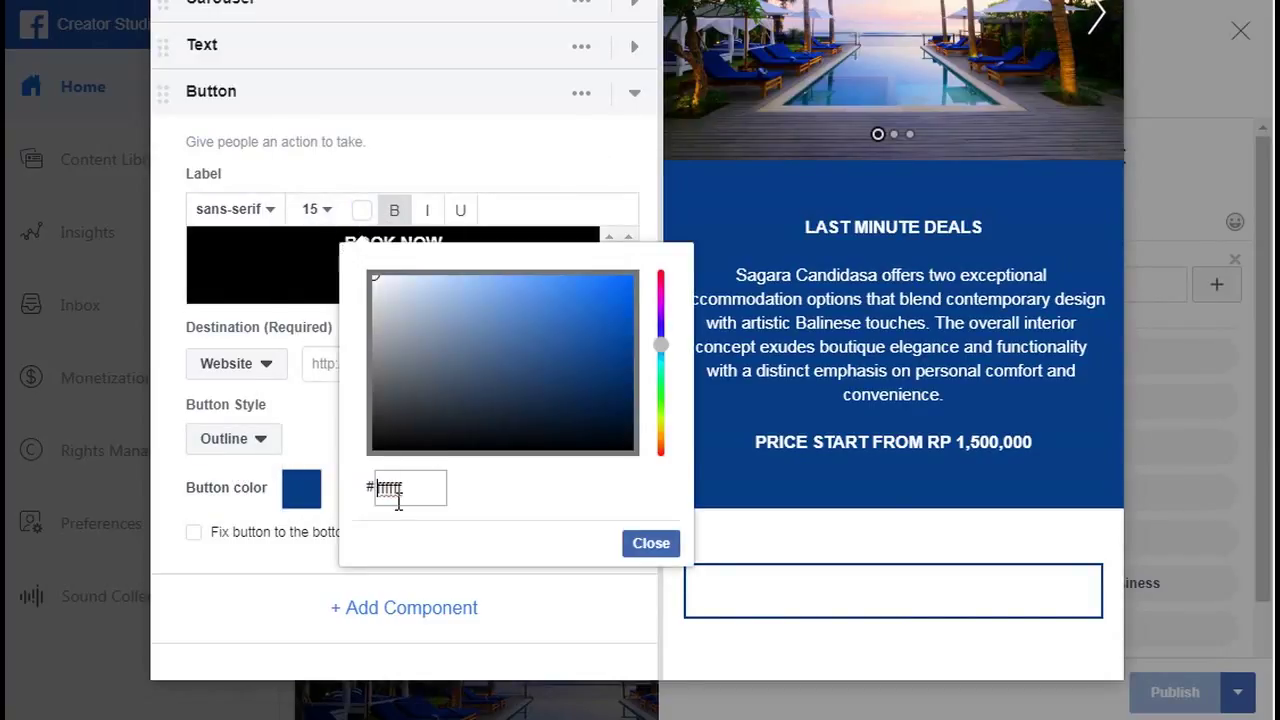
key(ctrl+v)
click(651, 543)
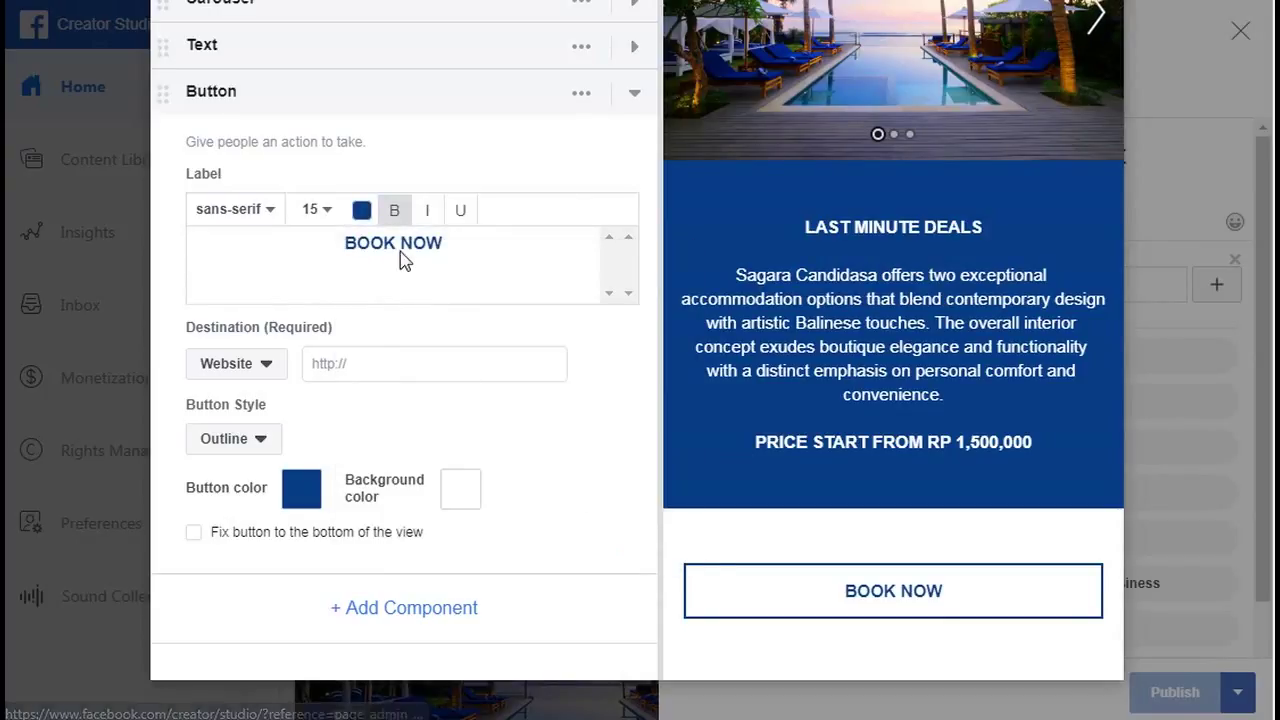
Step: Set the font size of the BOOK NOW label to 16
drag(357, 245, 491, 251)
click(318, 210)
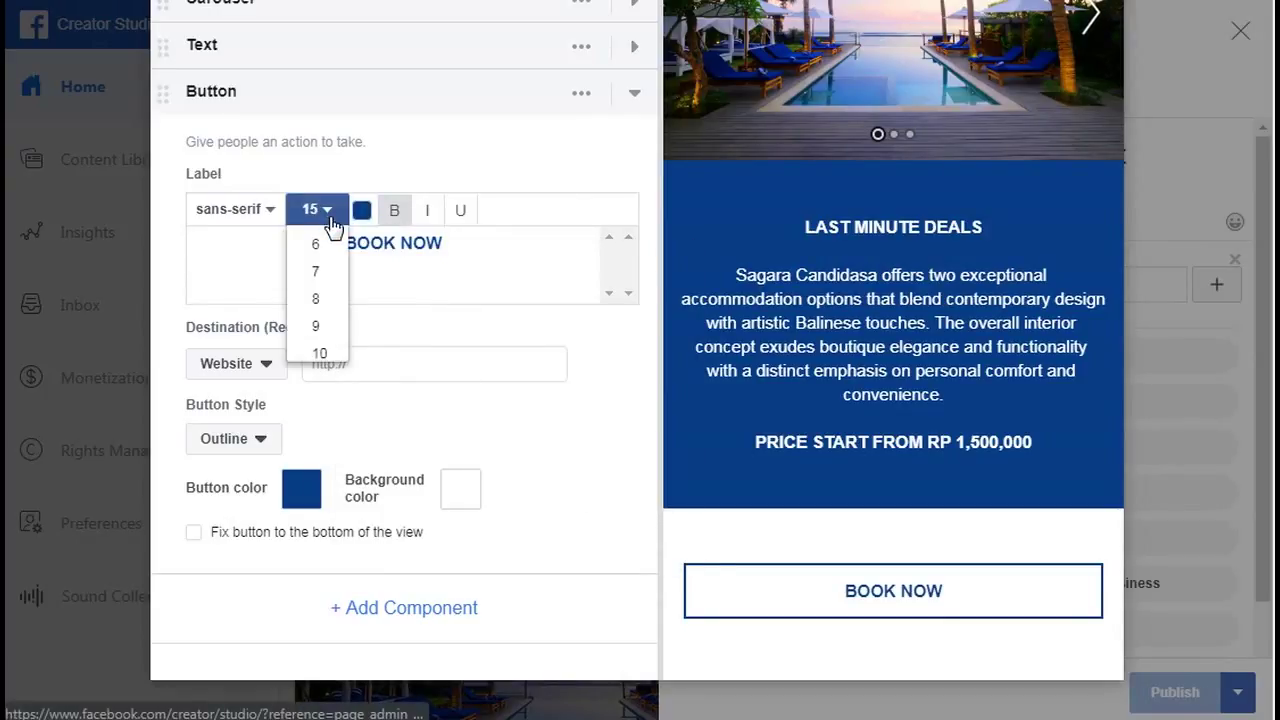
scroll(313, 321, down, 3)
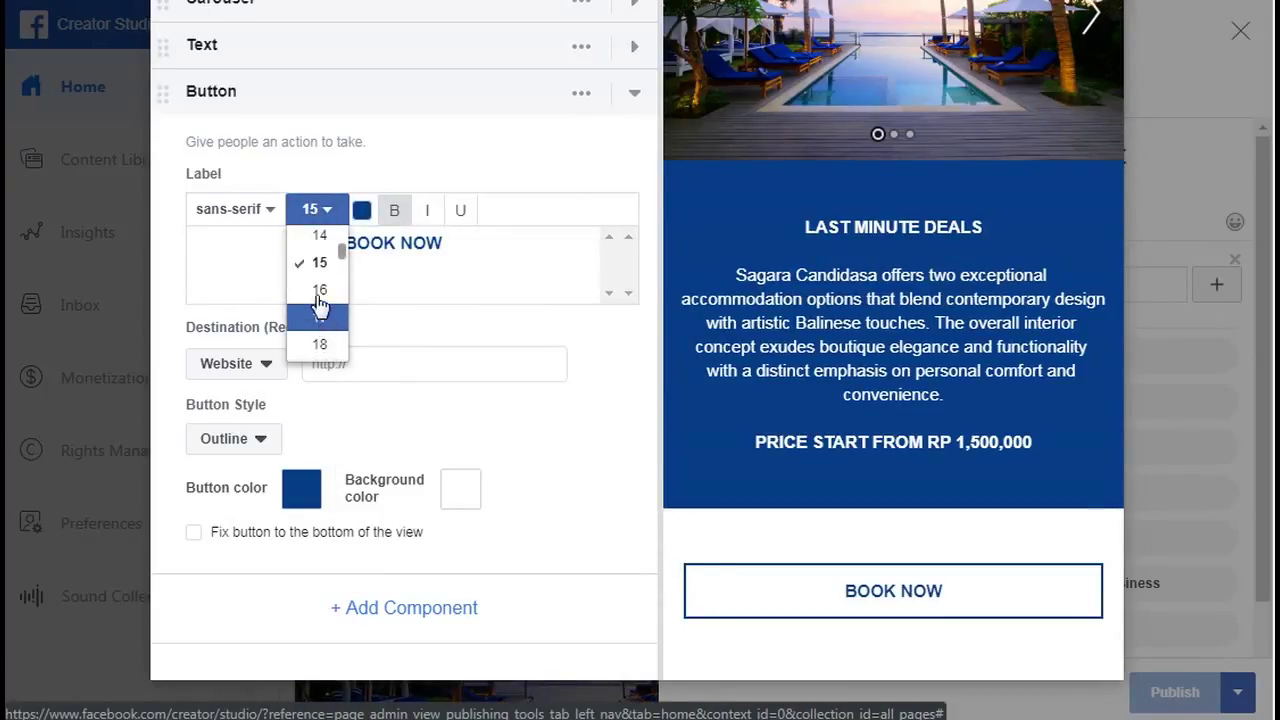
click(318, 293)
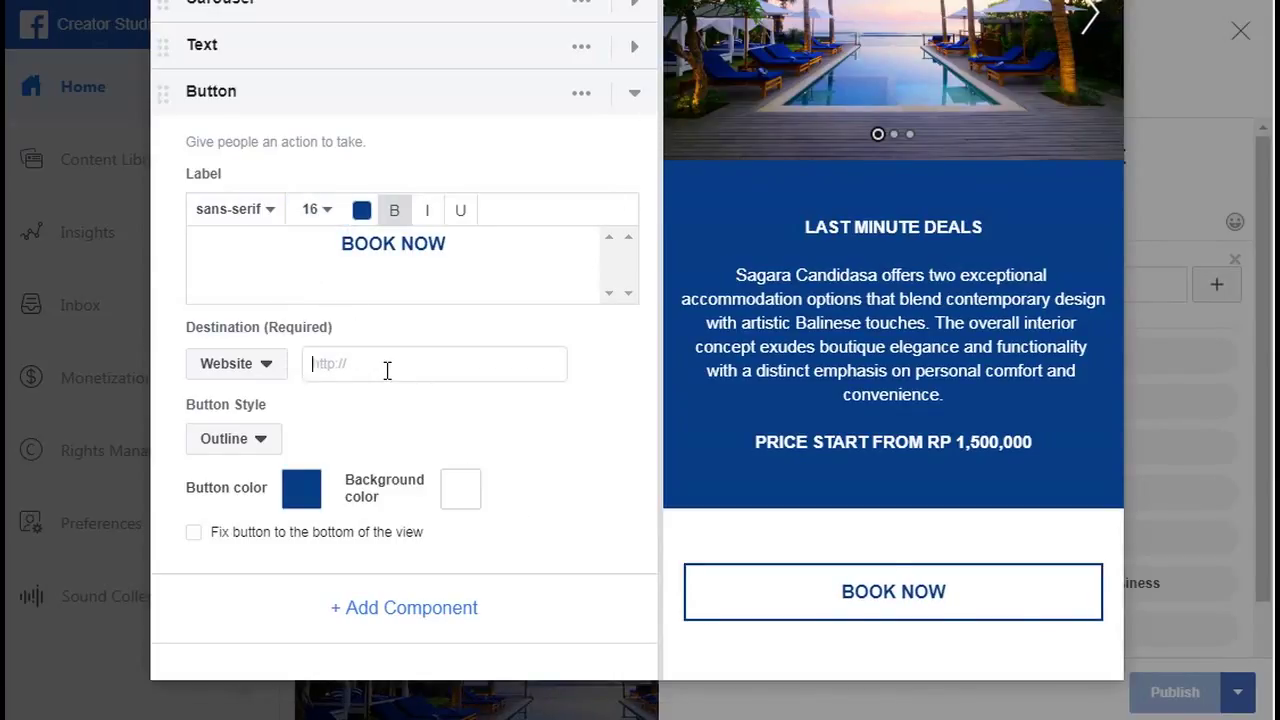
text(s://www.sagarabali.com/book/)
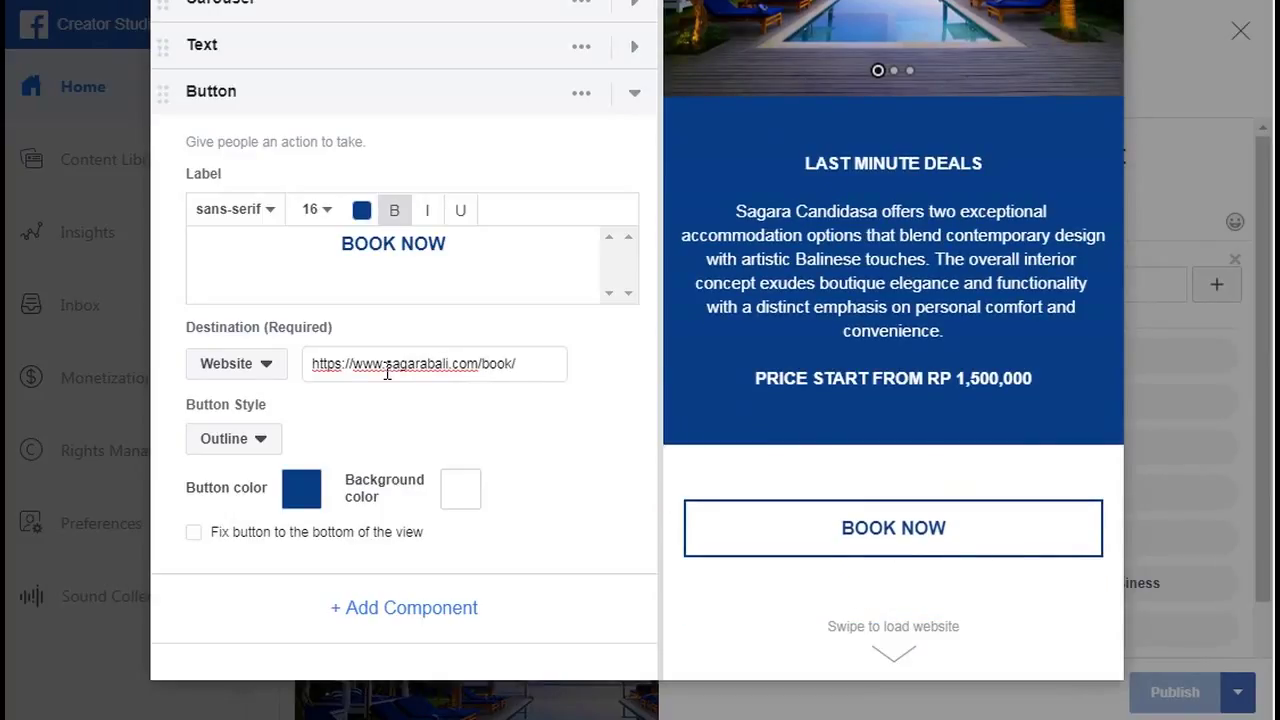
click(634, 96)
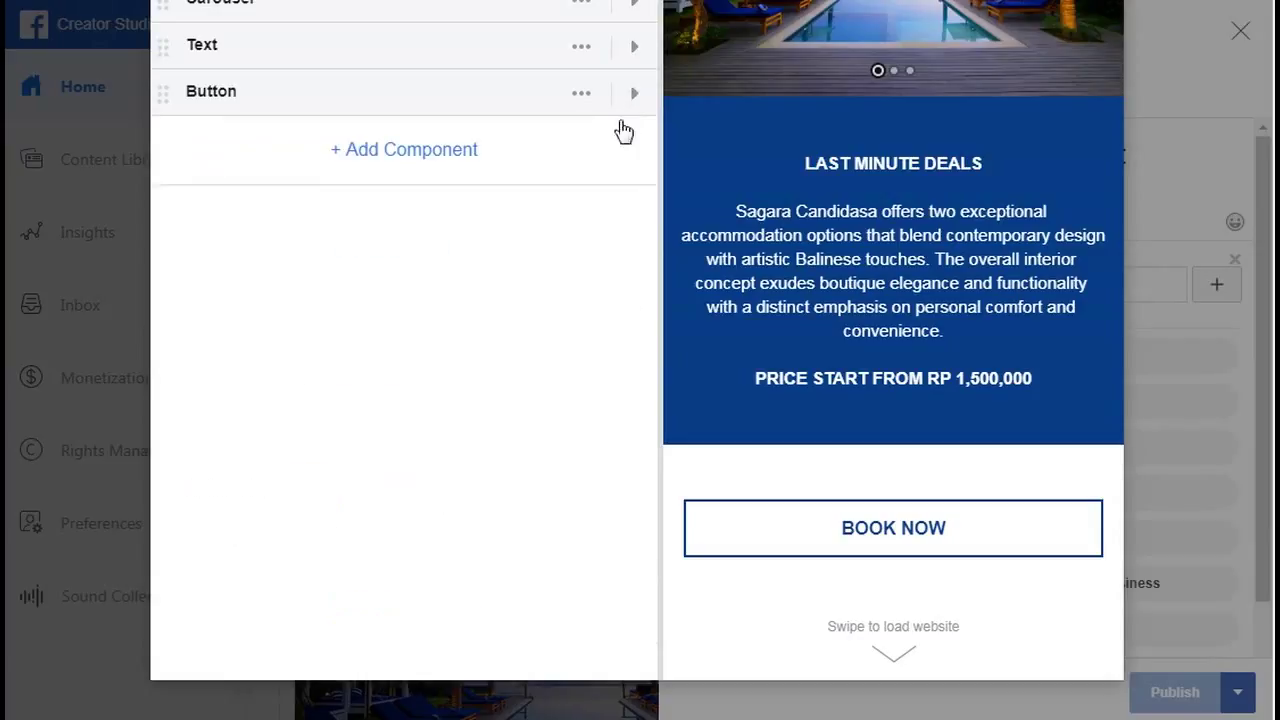
scroll(420, 206, up, 3)
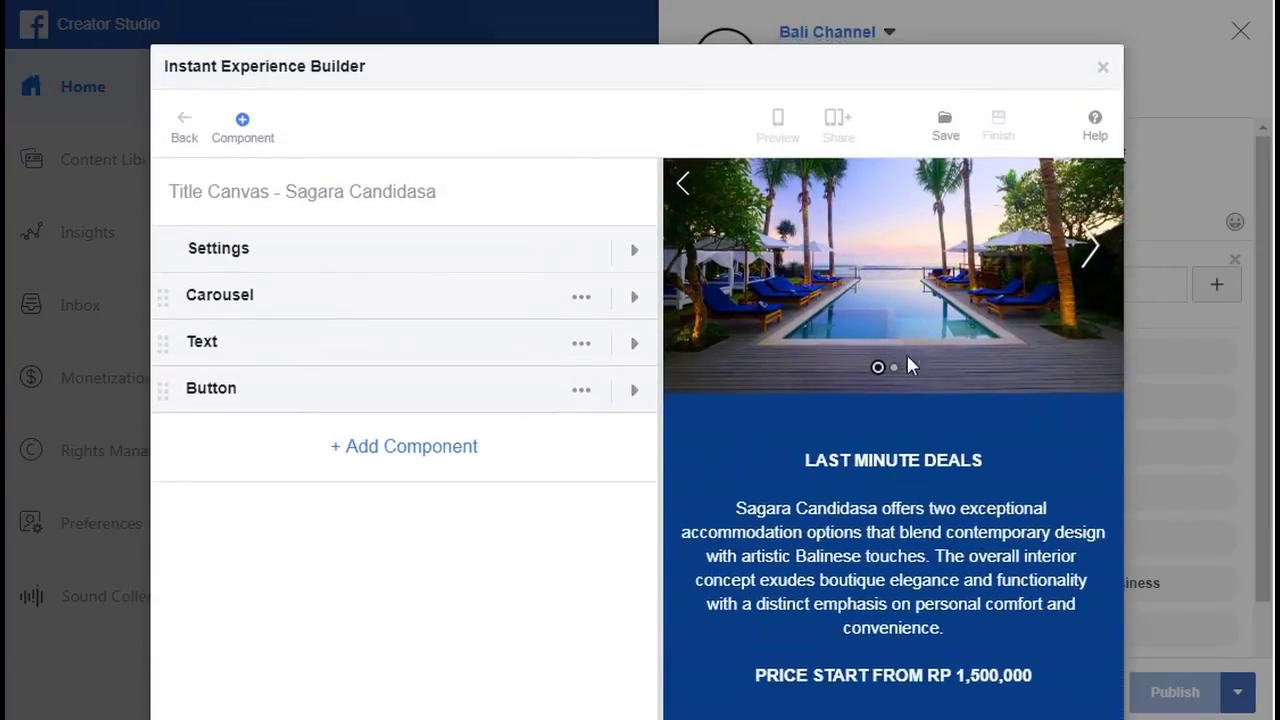
scroll(908, 358, down, 3)
scroll(918, 360, up, 3)
scroll(918, 360, down, 1)
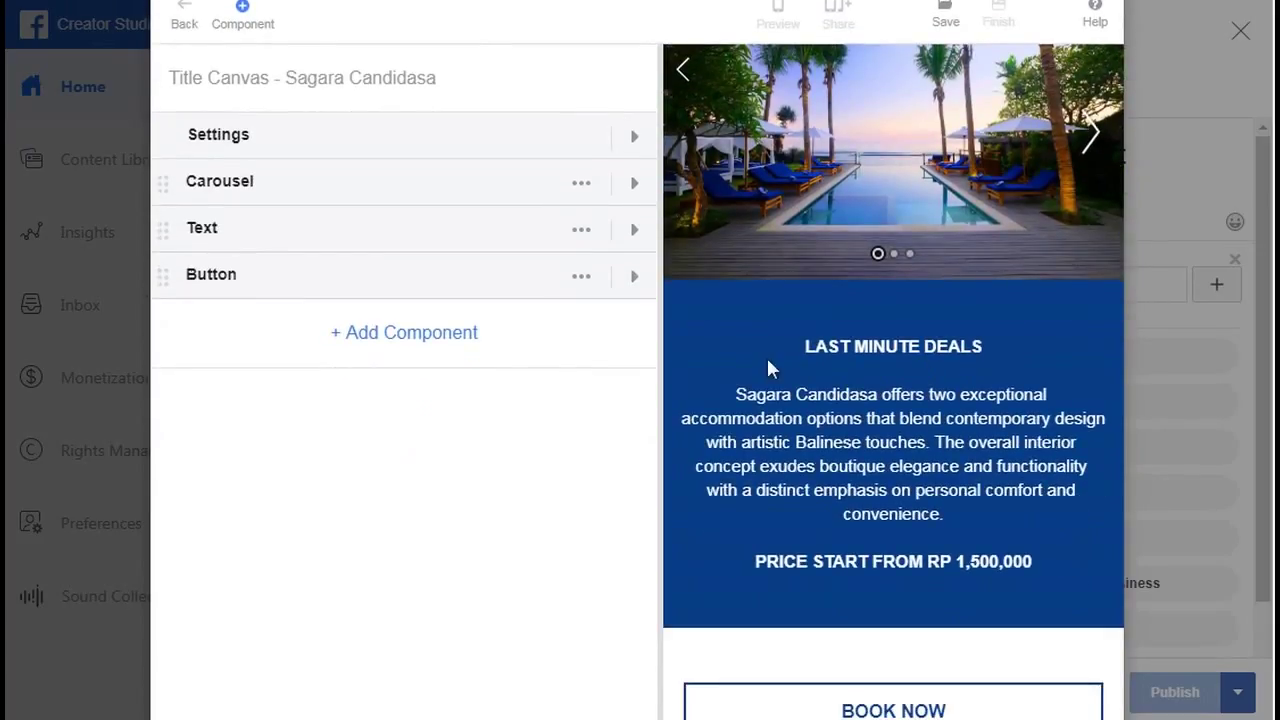
Step: Add a photo component below the button and upload an image to it
click(440, 335)
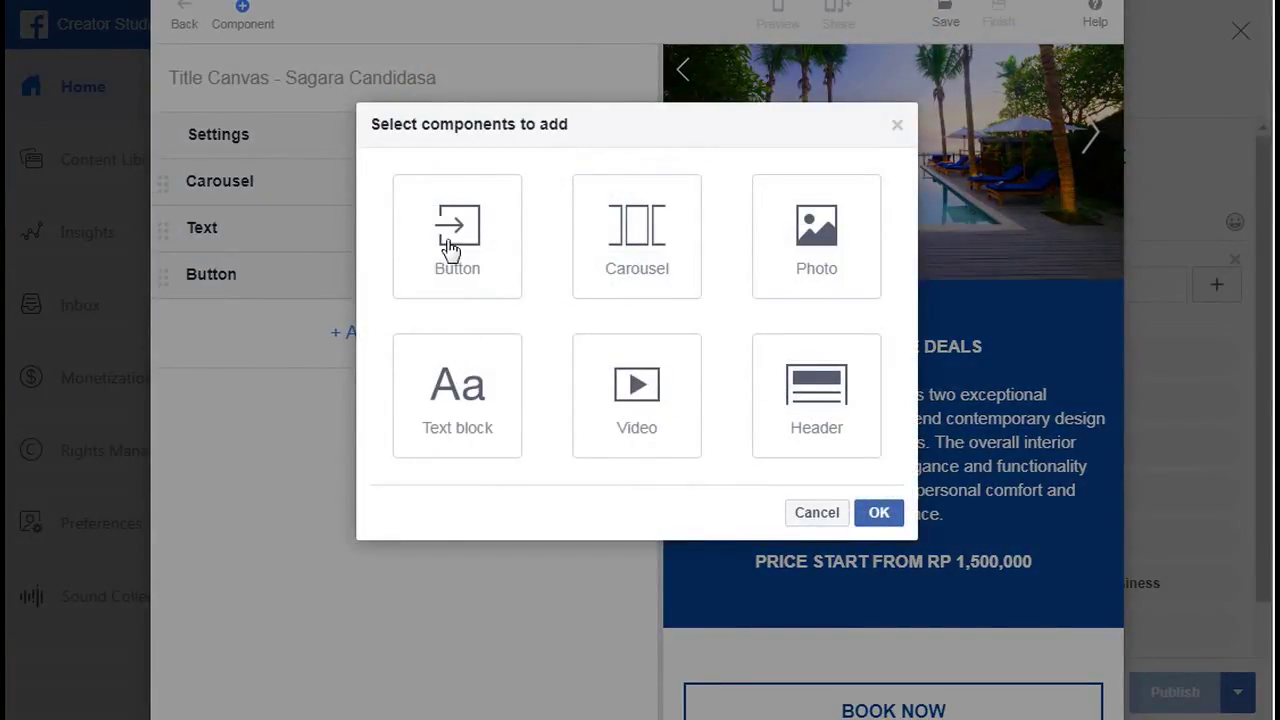
click(852, 236)
click(878, 511)
scroll(368, 410, down, 1)
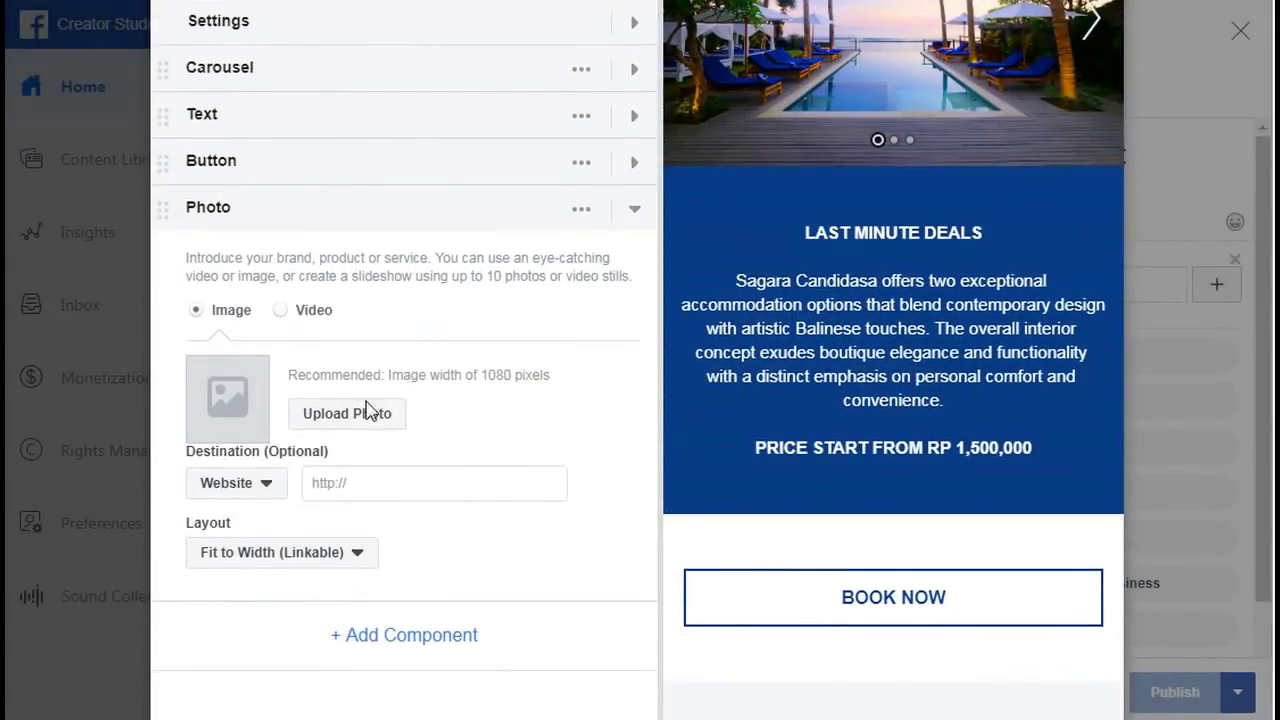
click(366, 411)
double_click(478, 70)
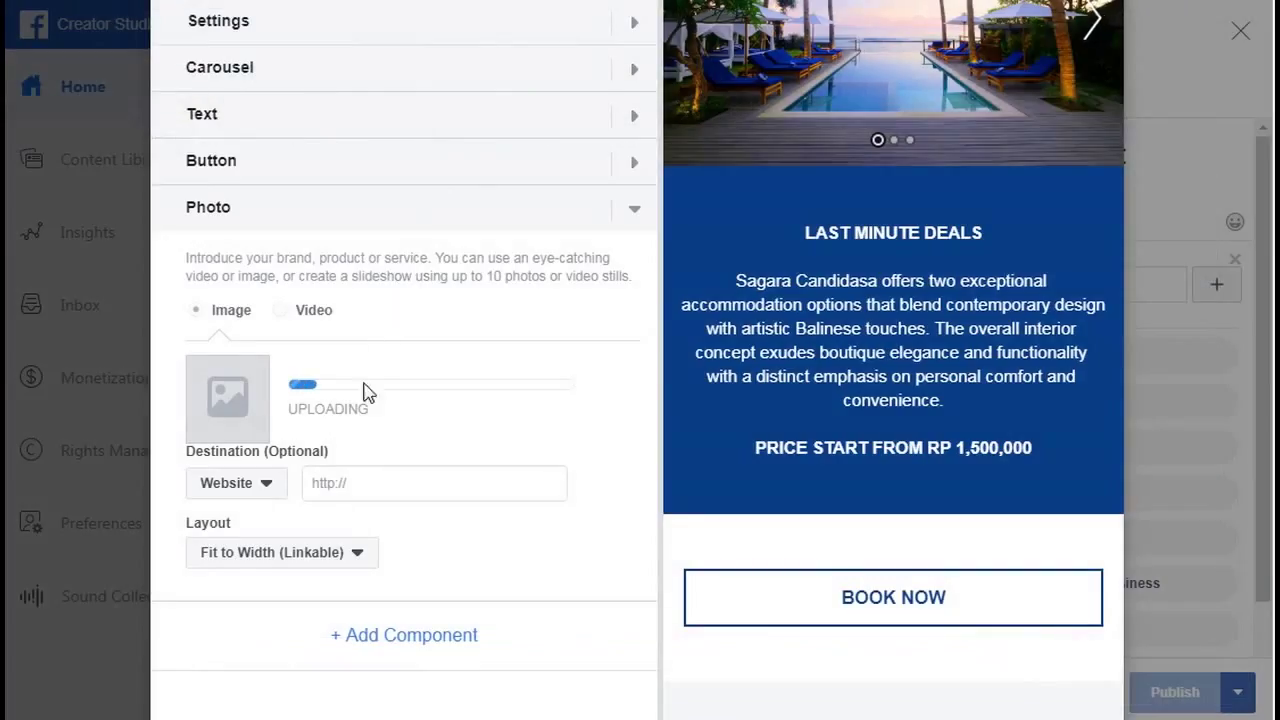
click(355, 485)
text(083d87)
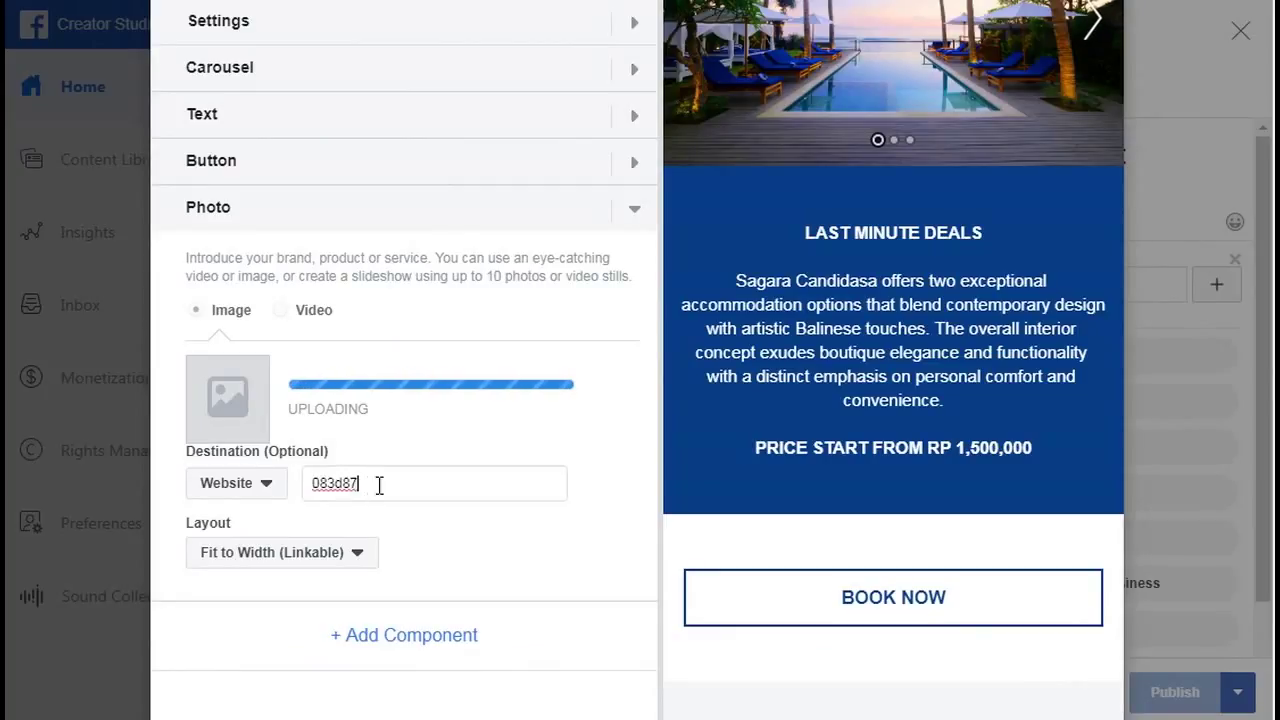
drag(379, 485, 266, 494)
text(https)
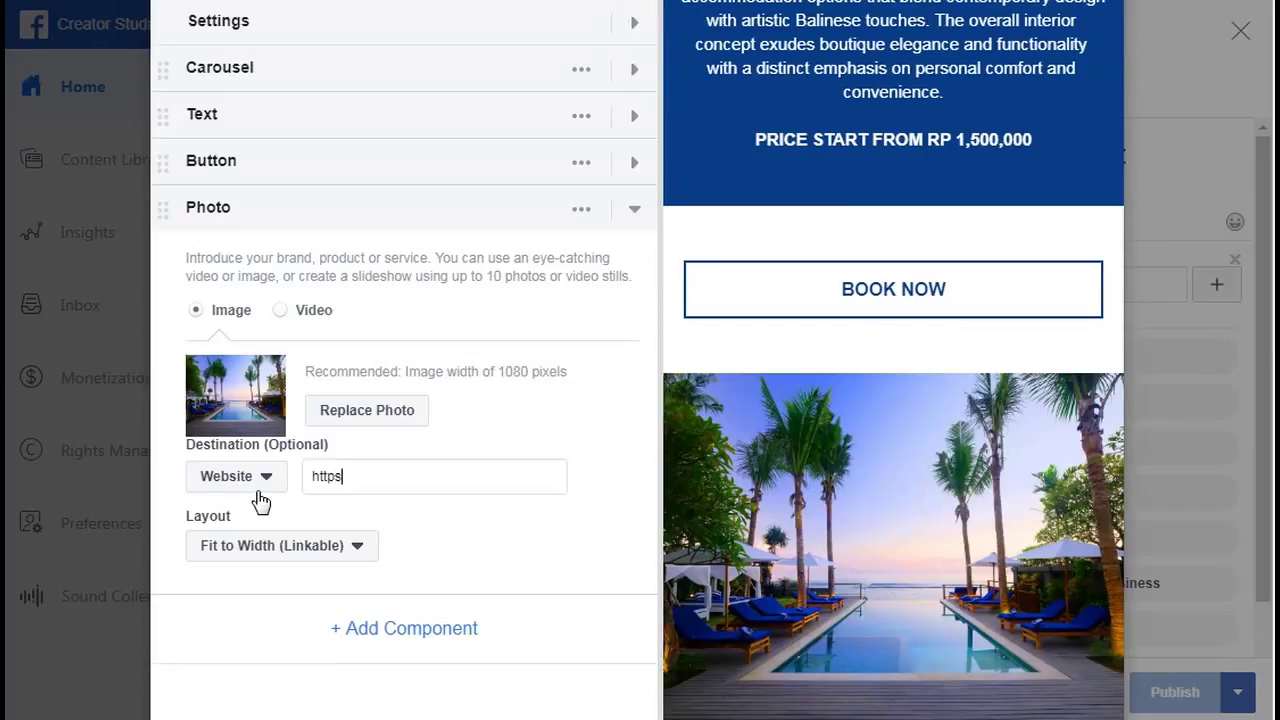
text(://www.sagarabali.com/)
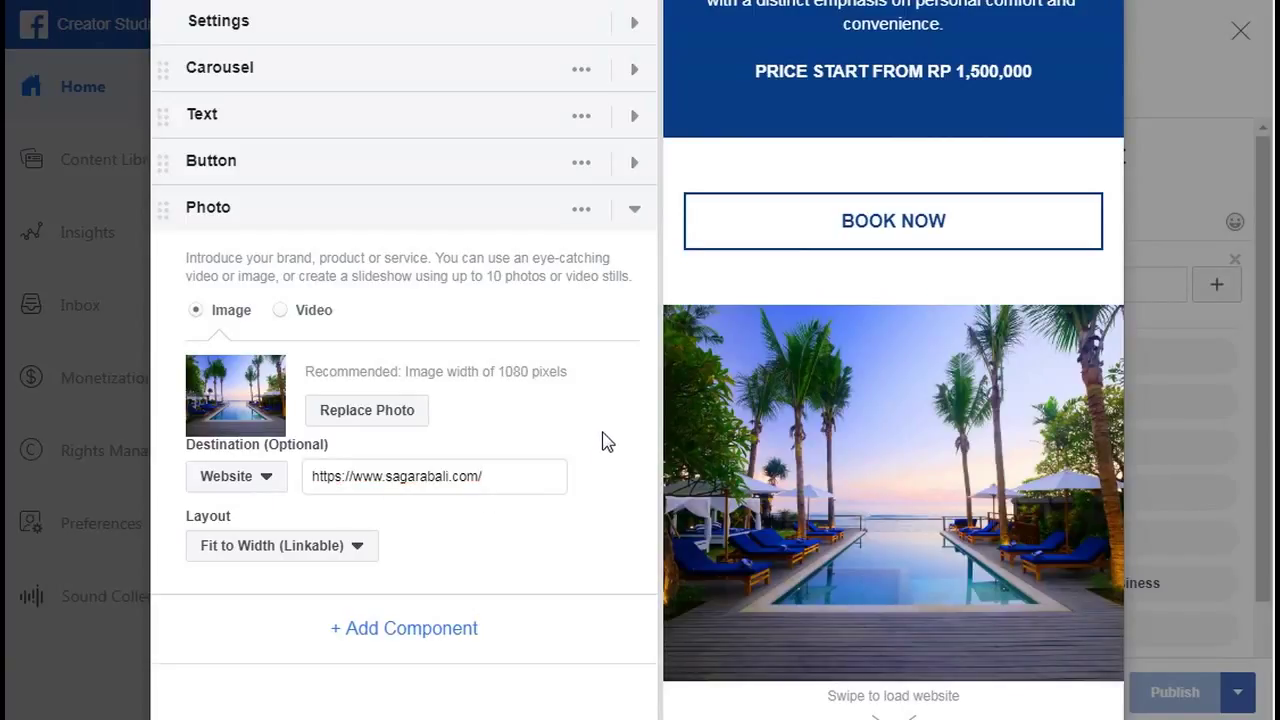
click(634, 210)
Step: Check the canvas preview and title, save the canvas and finish it for use in the Page post
scroll(486, 386, up, 2)
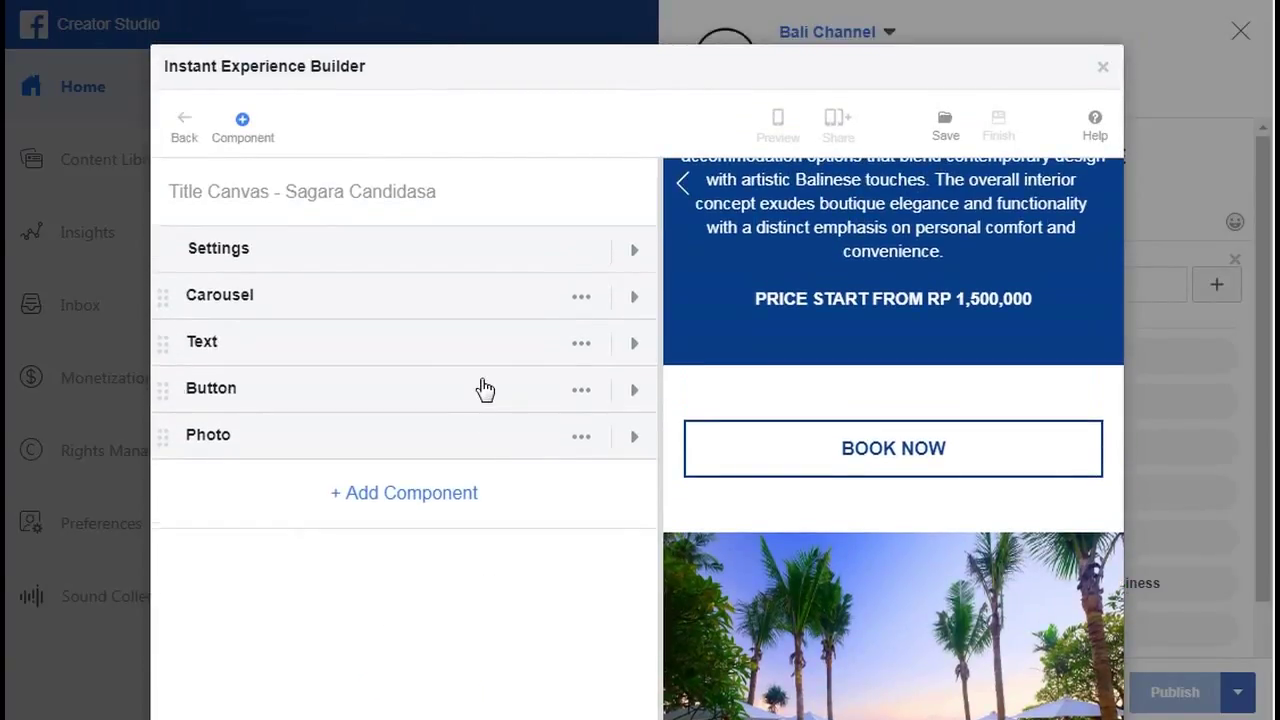
scroll(912, 380, down, 3)
scroll(912, 445, up, 4)
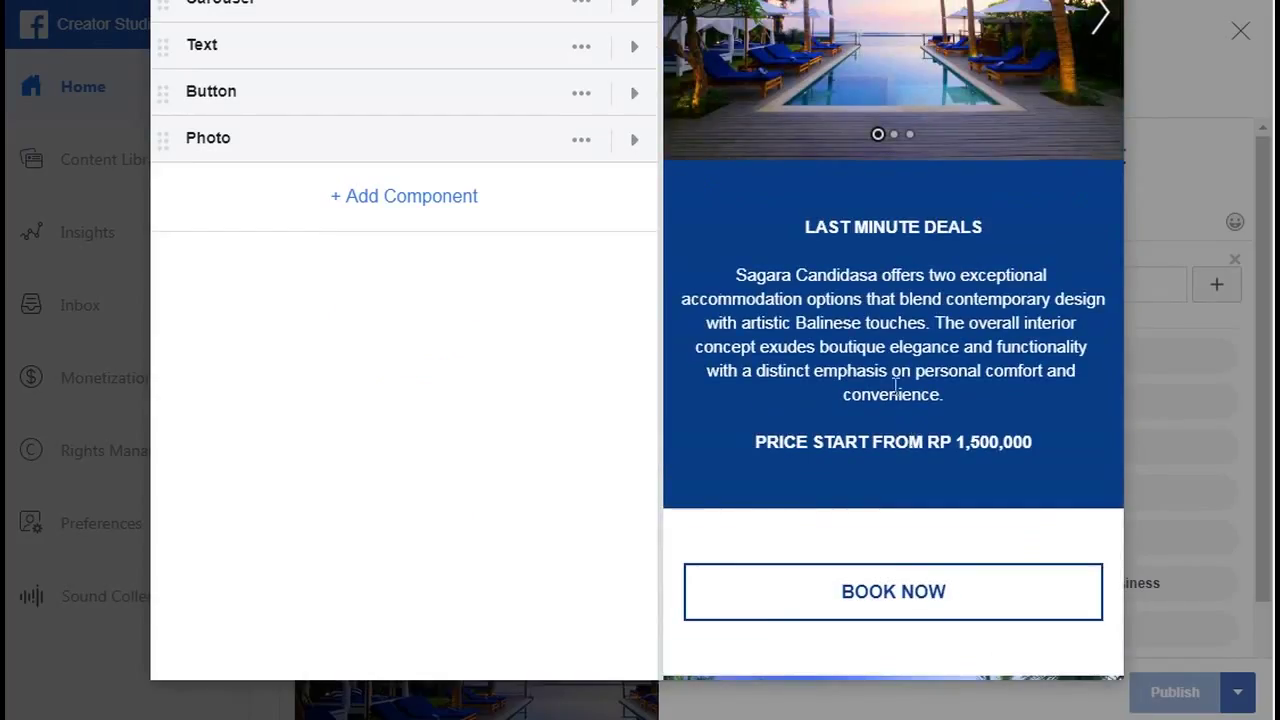
scroll(423, 343, up, 3)
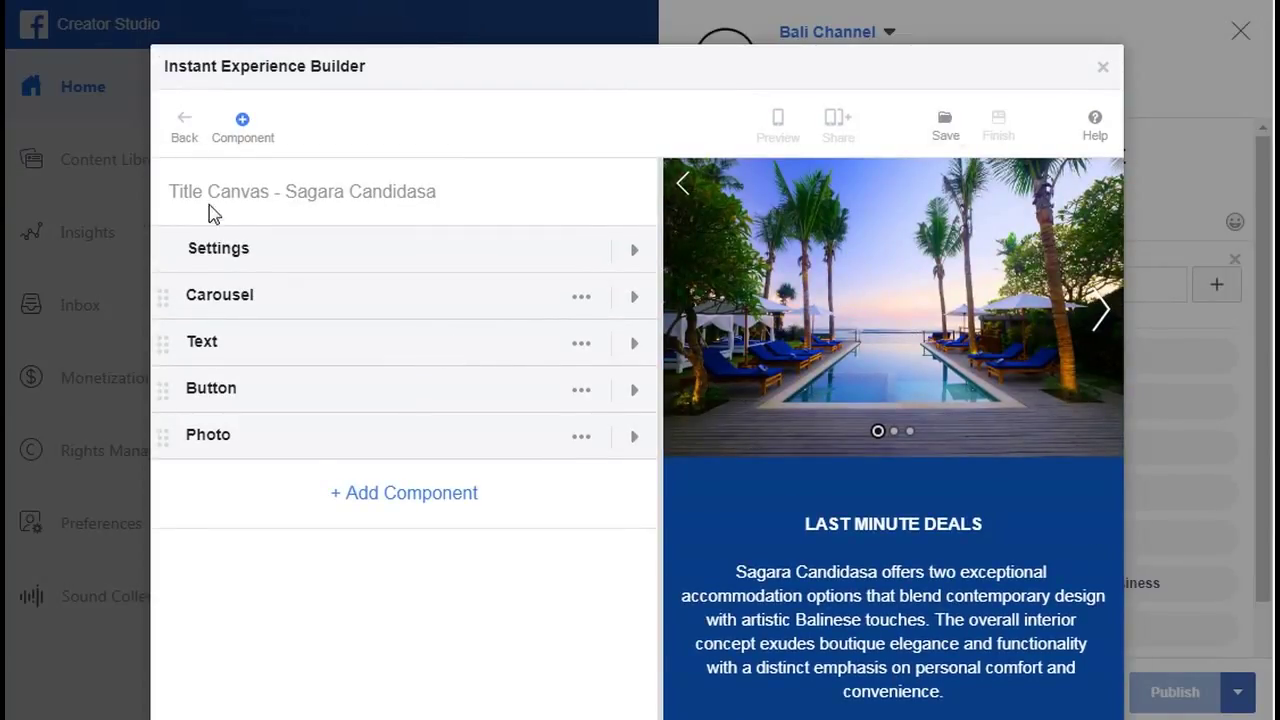
drag(176, 190, 500, 194)
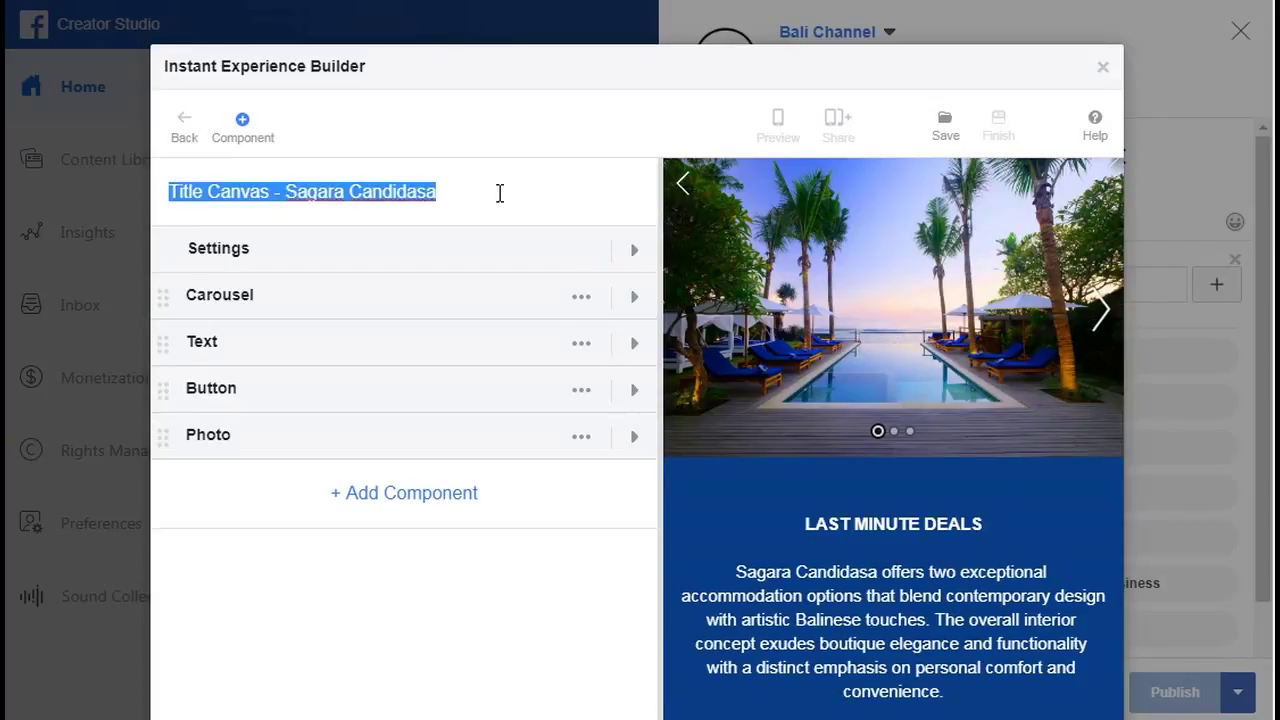
click(948, 130)
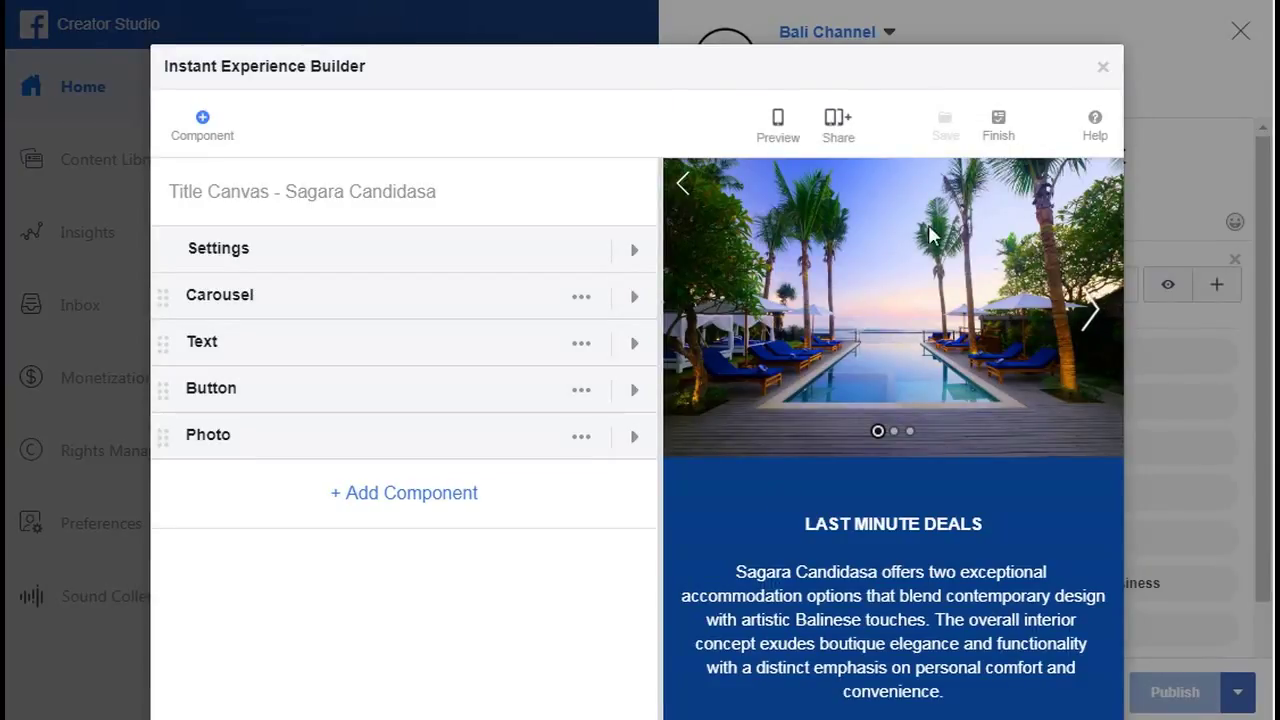
click(1000, 128)
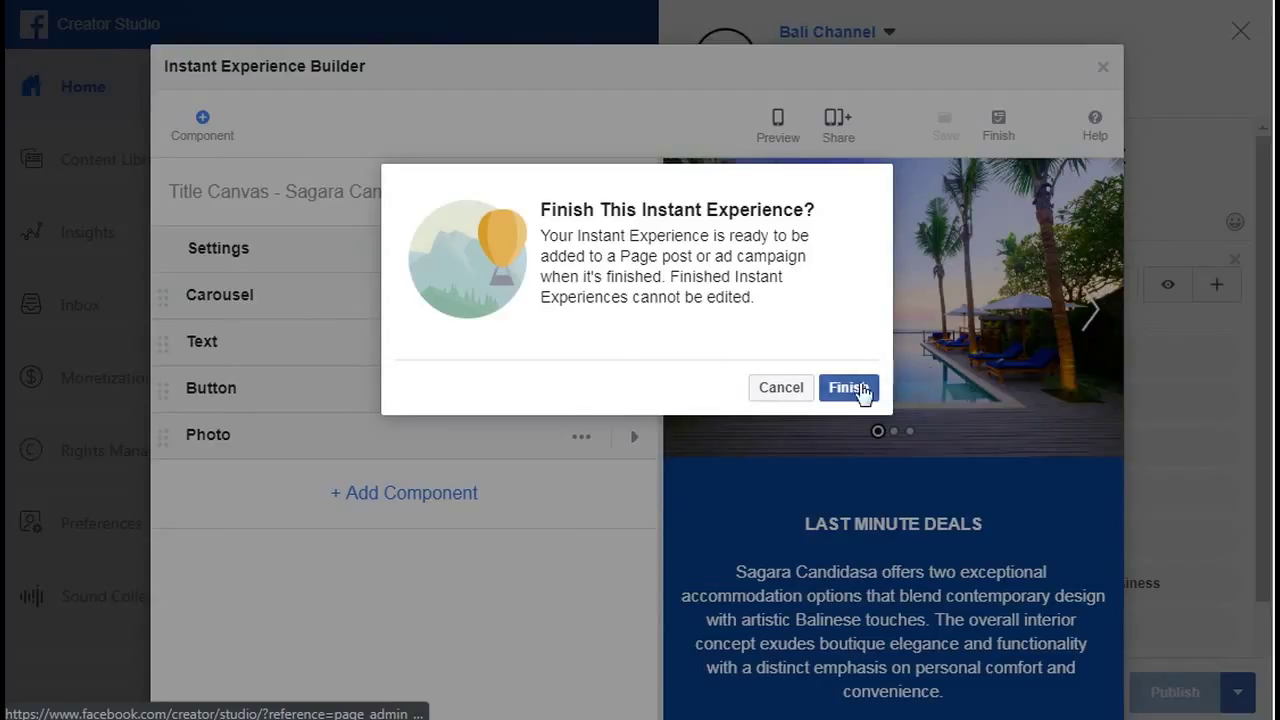
click(852, 388)
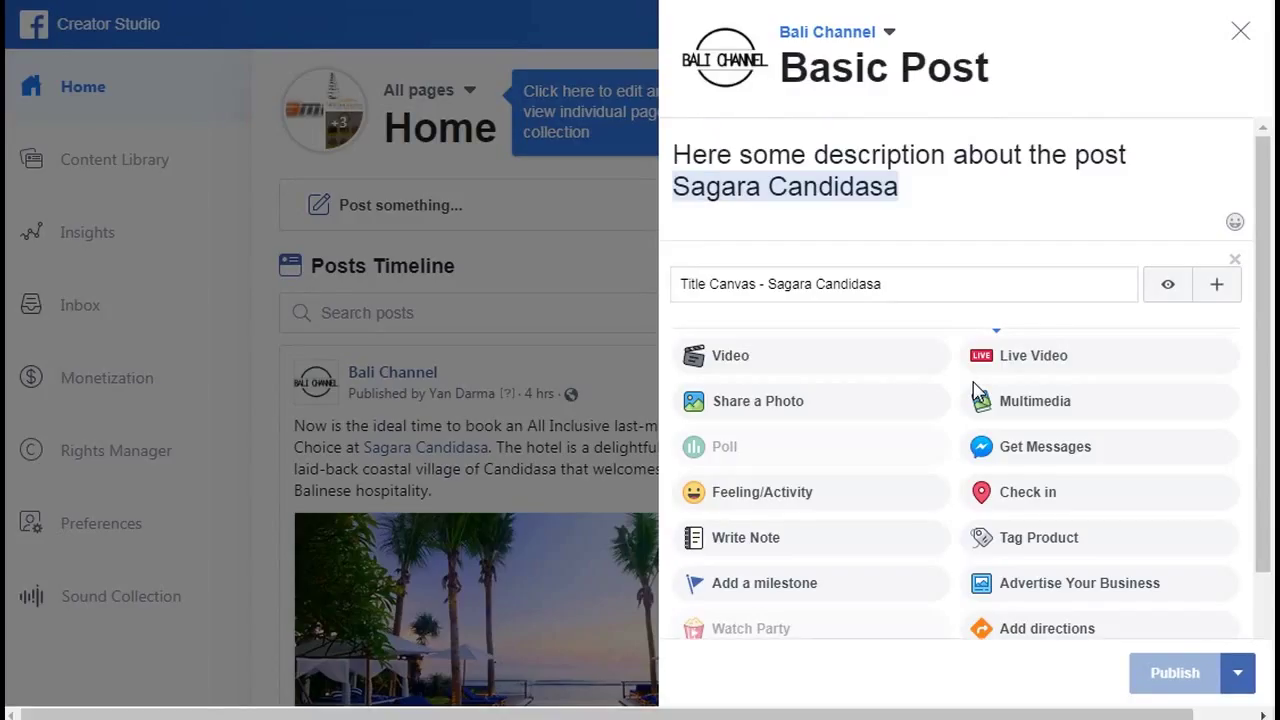
Step: Search the post's canvases for "saga", choose Sagara Candidasa Last Minute Deals, and open and close its preview
click(930, 192)
click(940, 288)
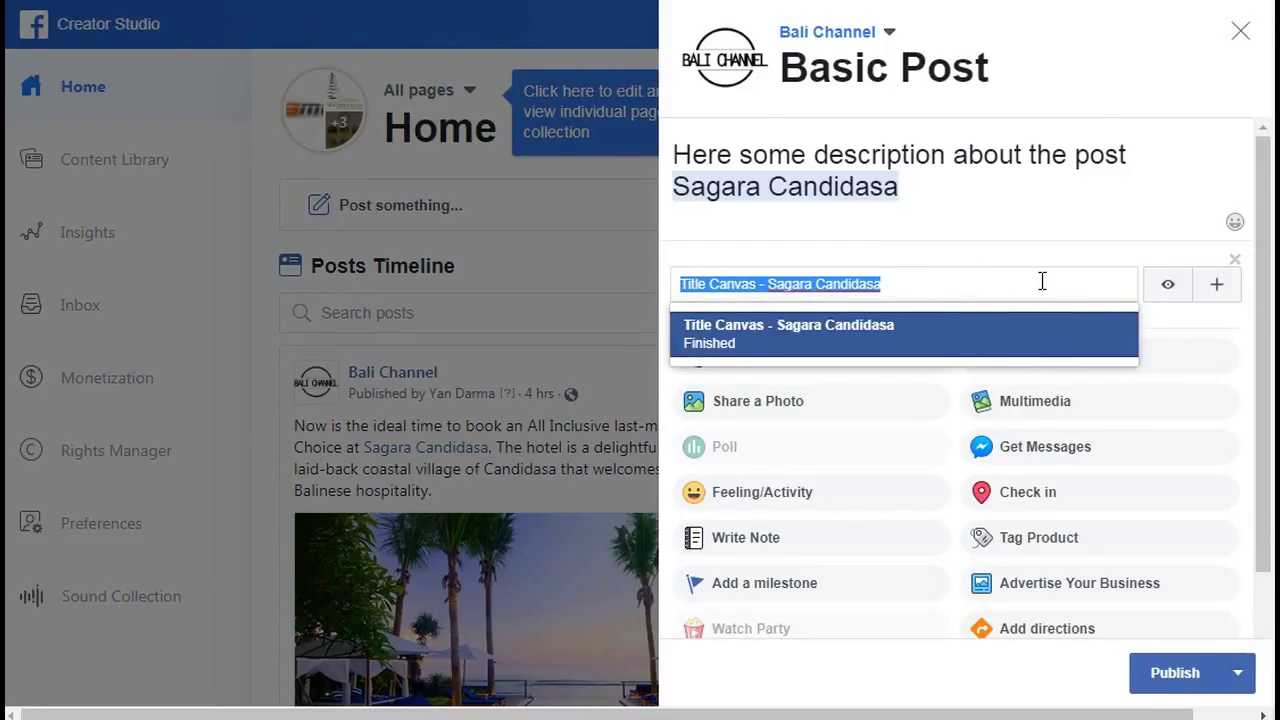
text(saga)
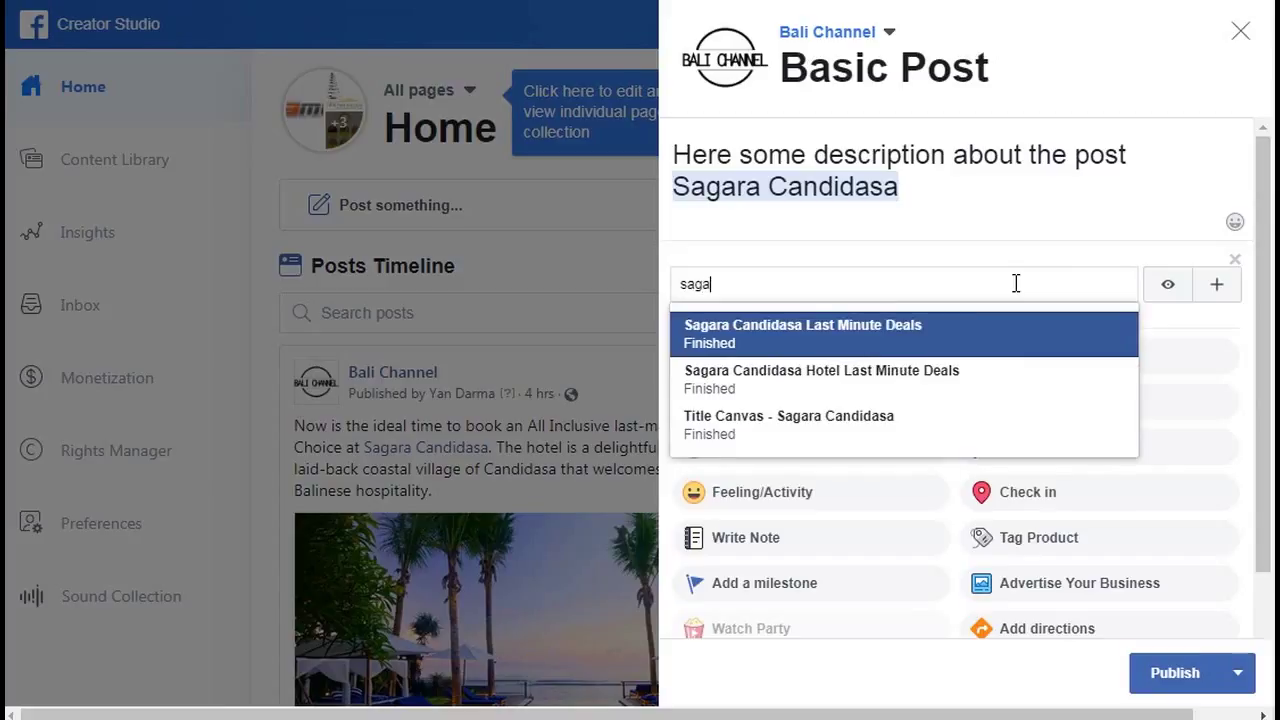
click(860, 335)
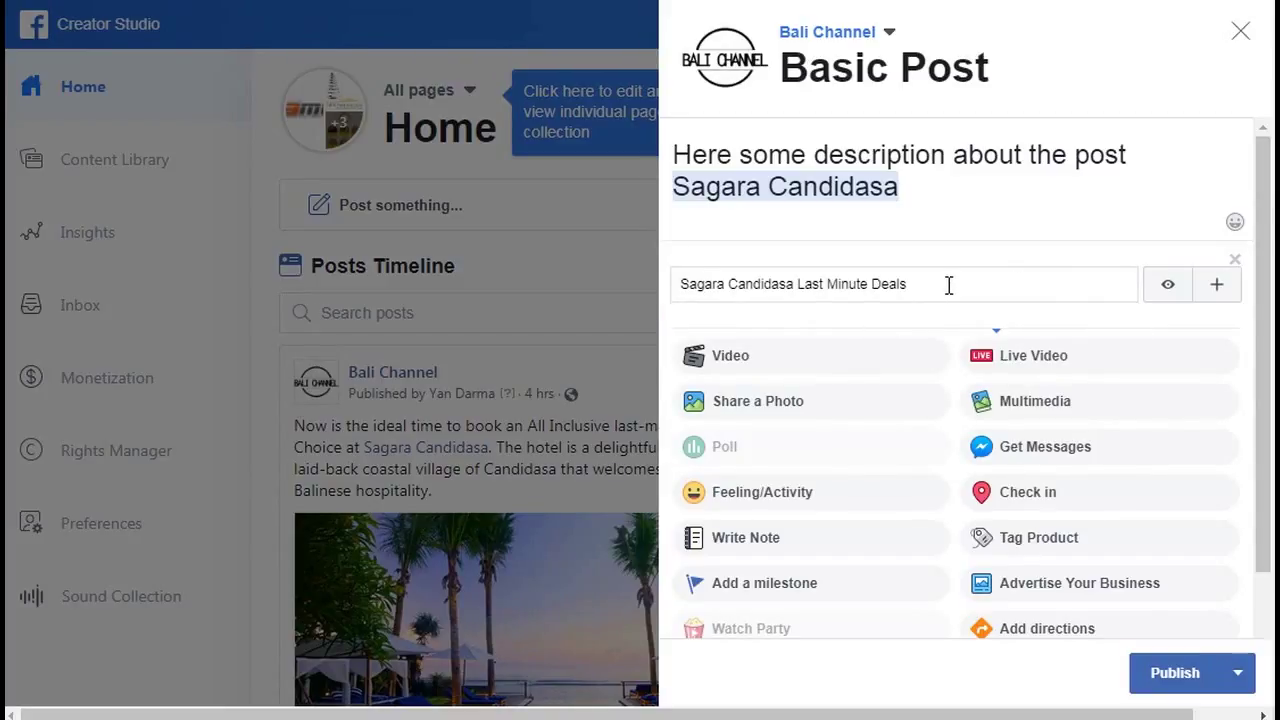
click(1165, 284)
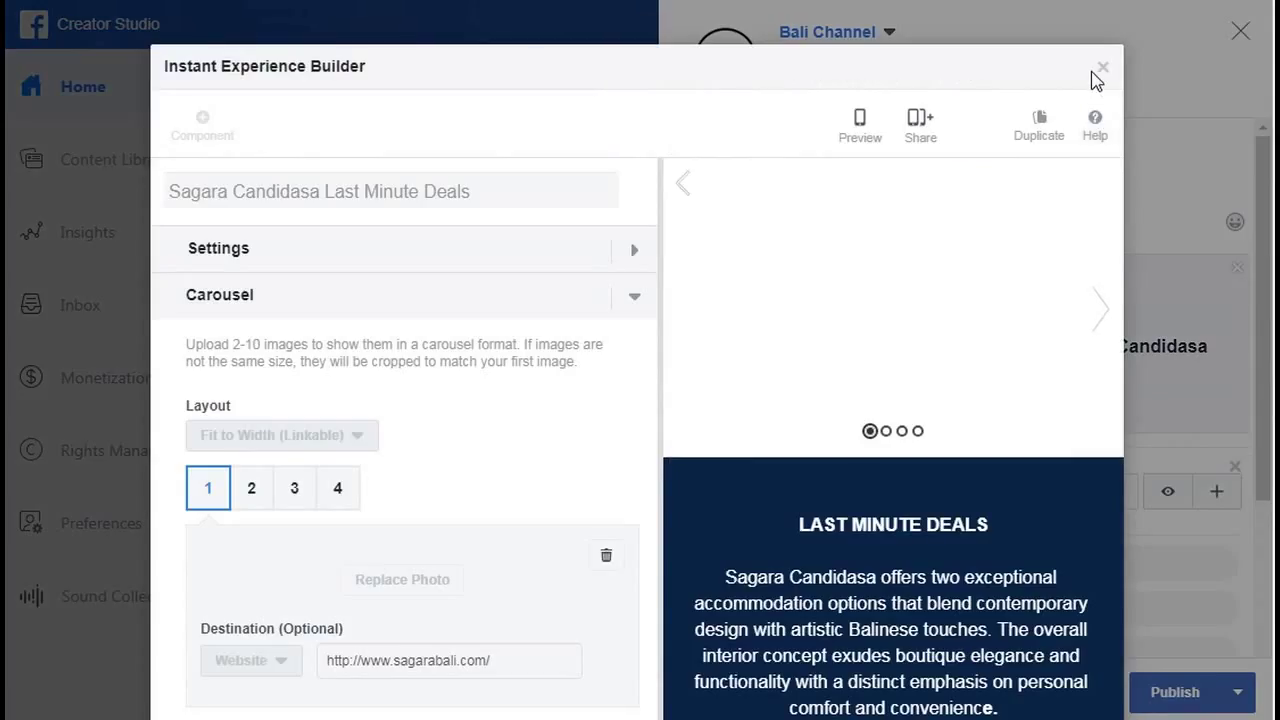
click(1102, 68)
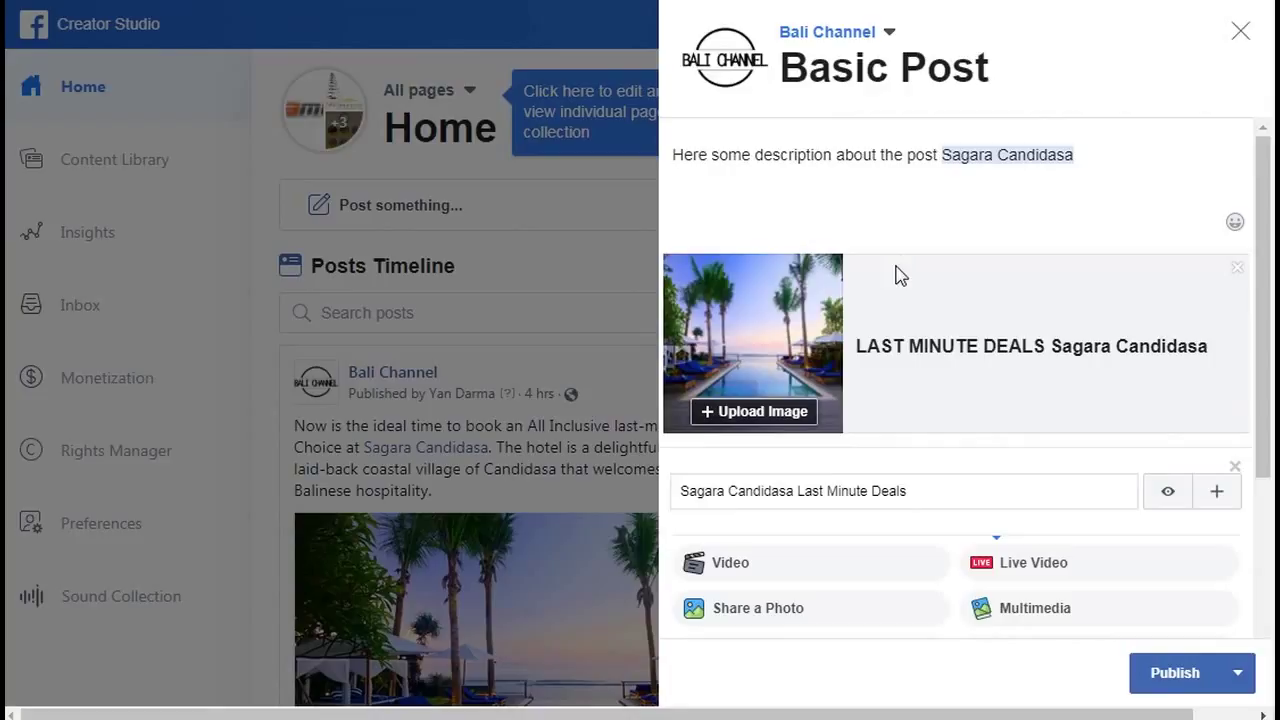
Step: Switch the post's canvas to Title Canvas - Sagara Candidasa
drag(925, 491, 610, 499)
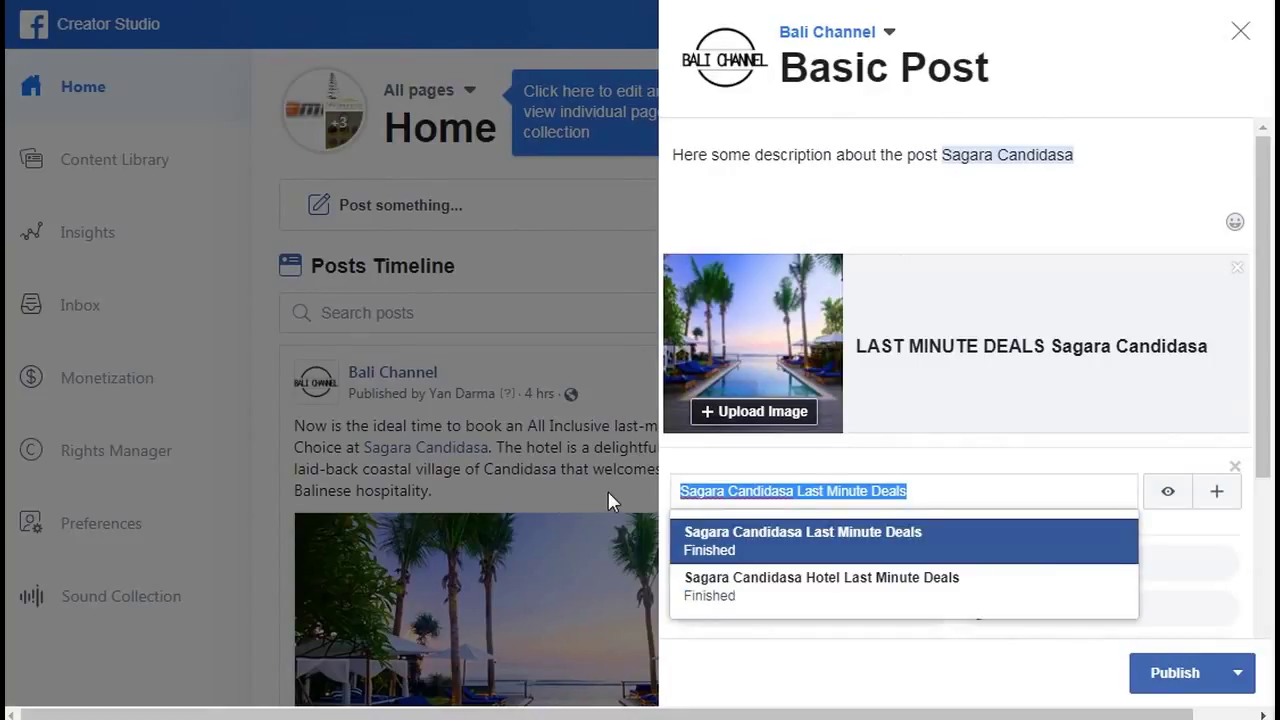
text(tile)
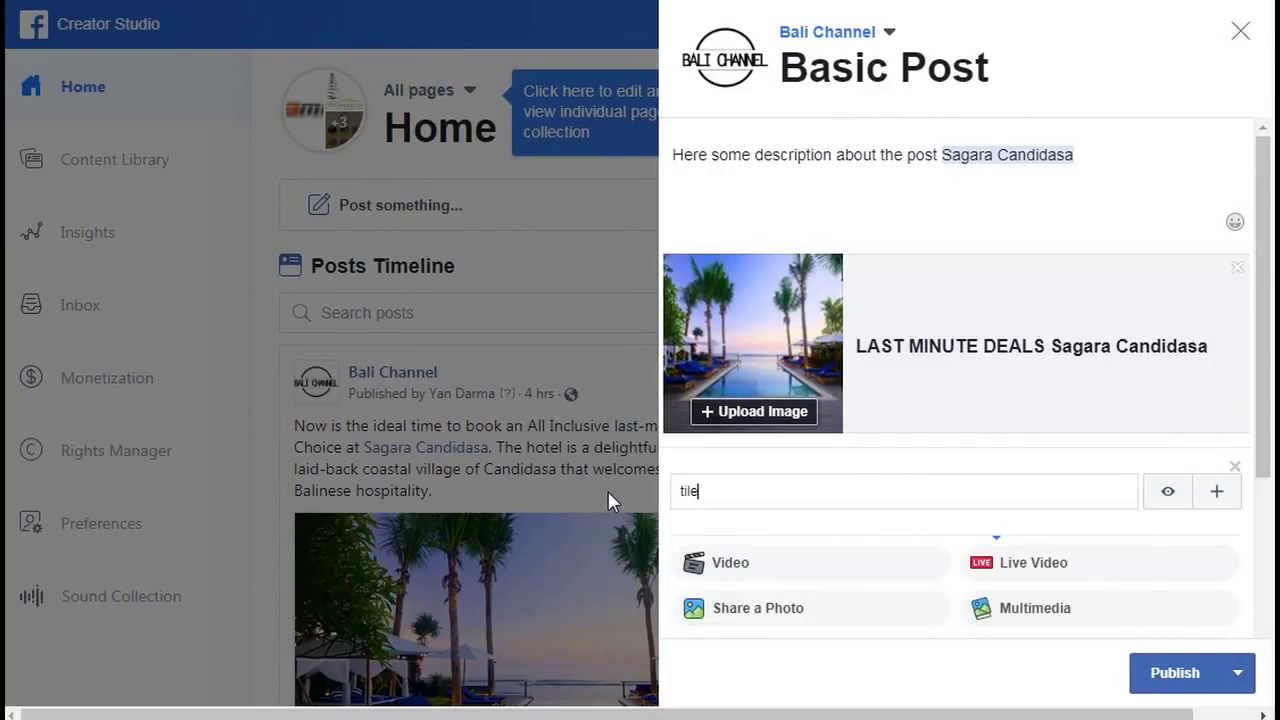
key(BackSpace)
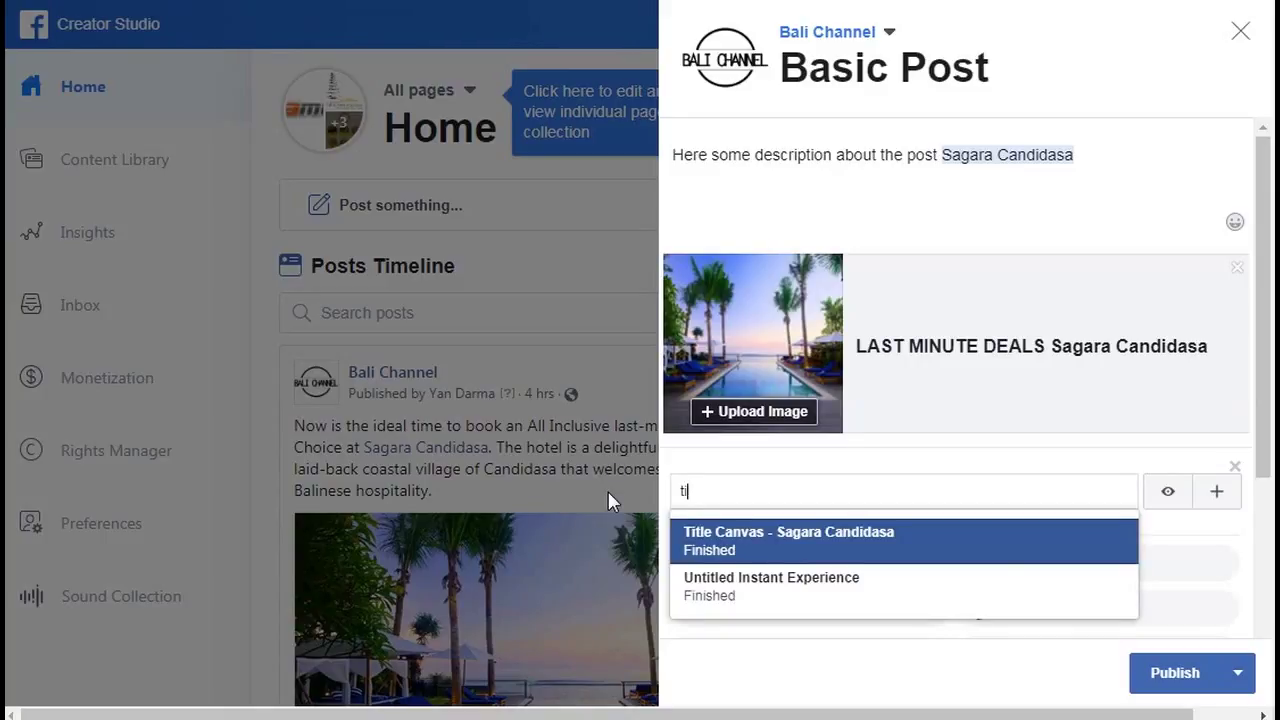
click(878, 543)
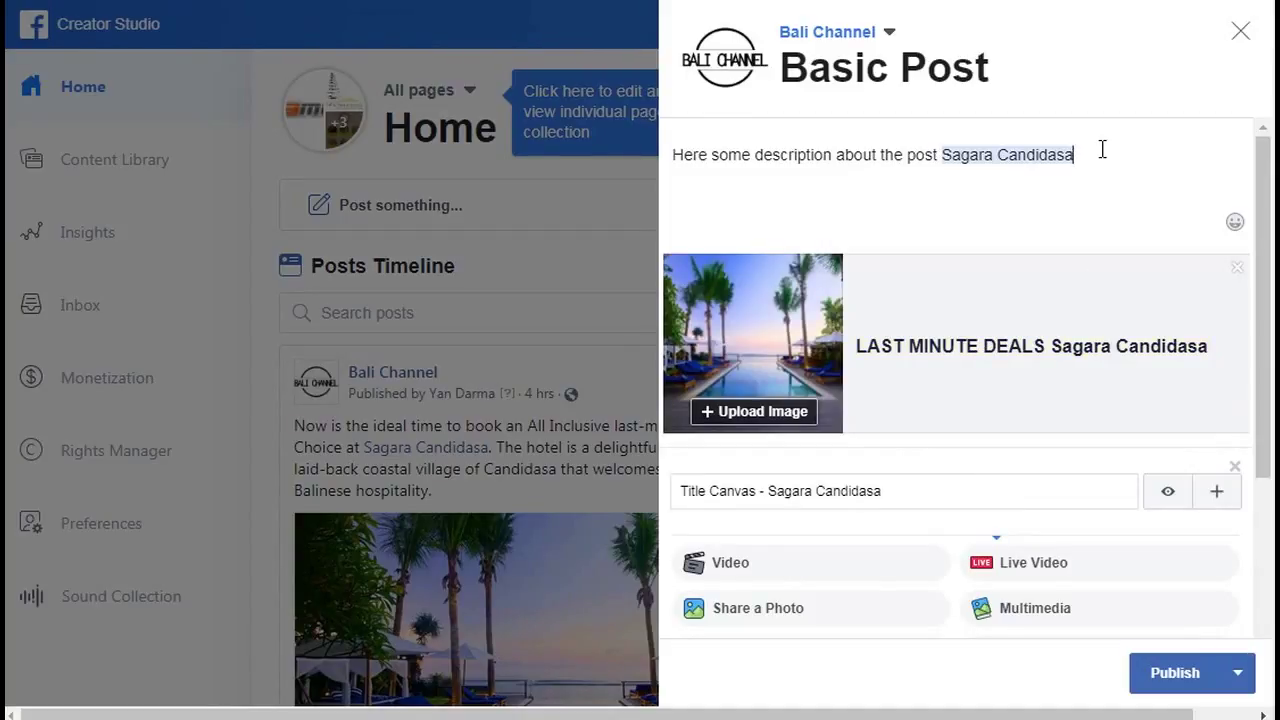
Step: Copy the opening paragraph about the All Inclusive last-minute holiday from Notepad and append it to the post description after a period
key(alt+Tab)
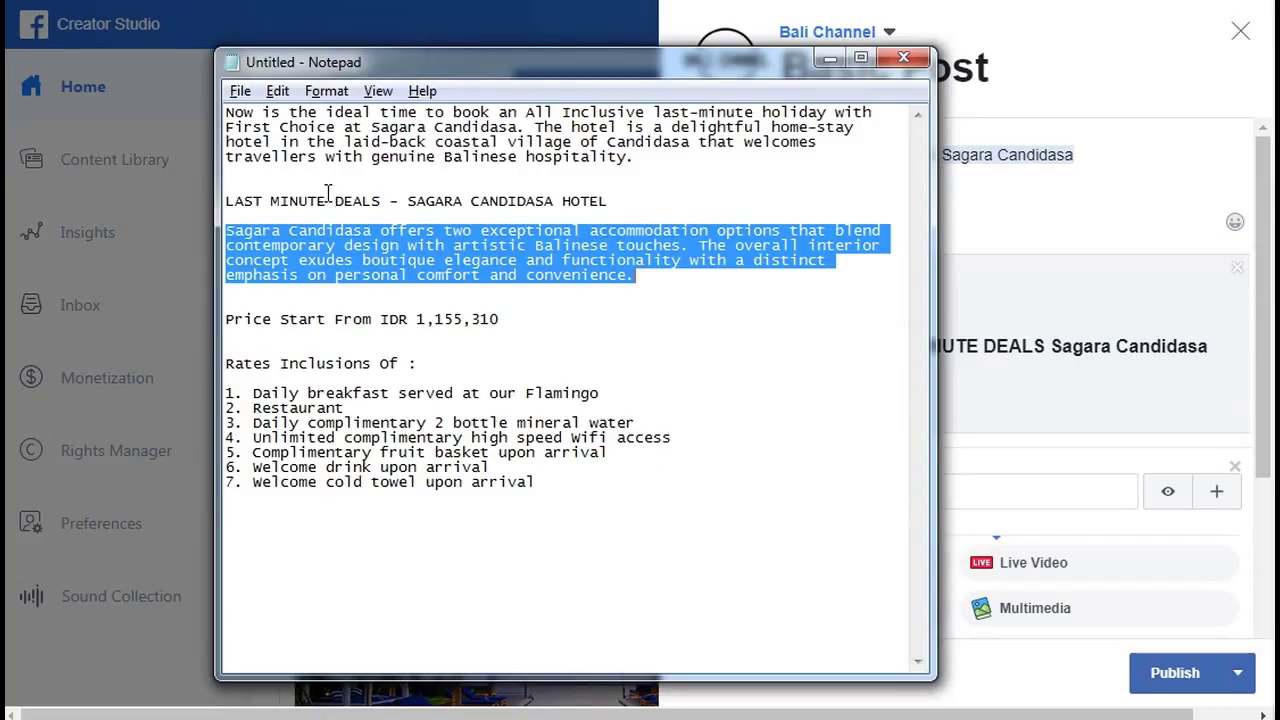
drag(226, 112, 673, 160)
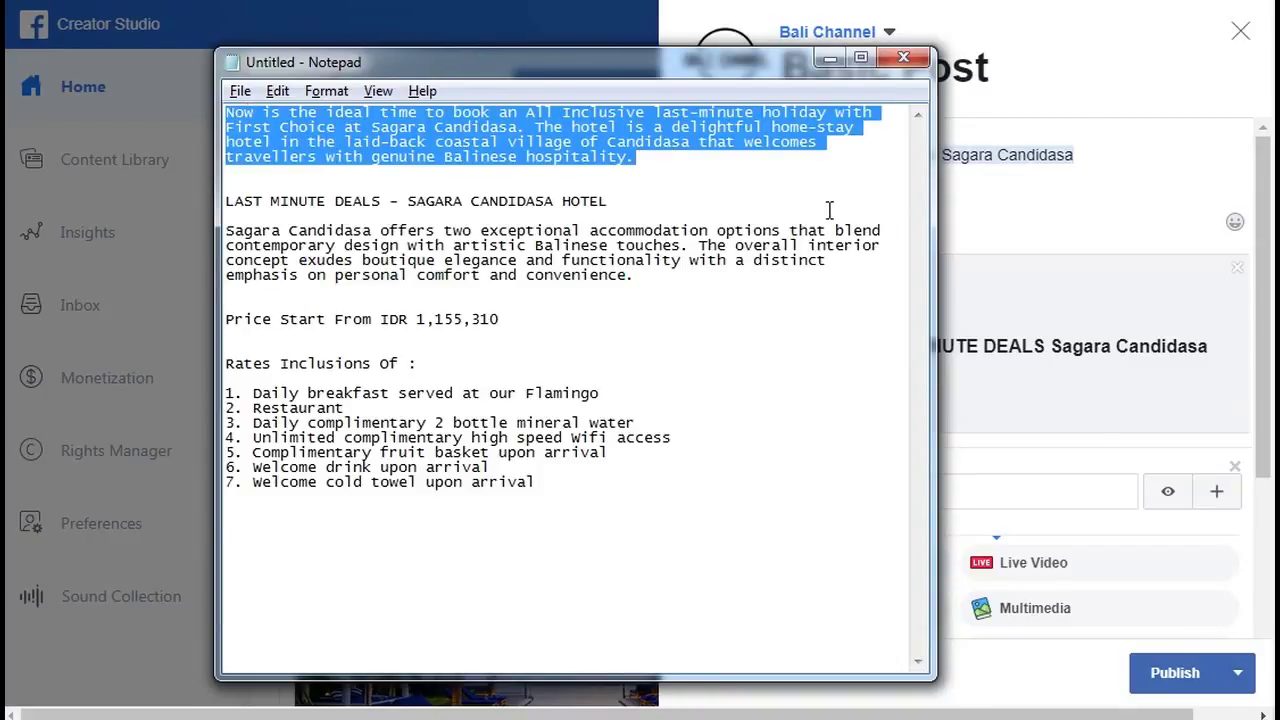
key(alt+Tab)
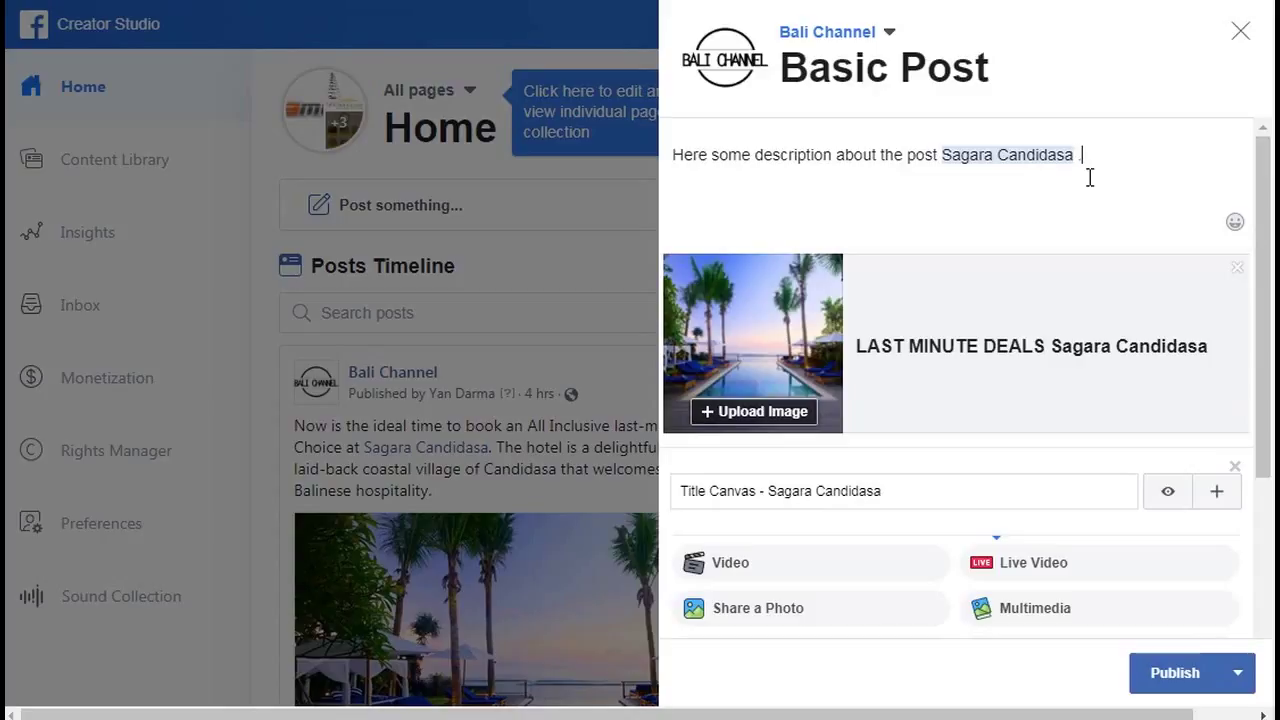
text(. Now is the ideal time to book an All Inclusive last-minute holiday with First Choice at Sagara Candidasa. The hotel is a delightful home-stay hotel in the laid-back coastal village of Candidasa that welcomes travellers with genuine Balinese hospitality.)
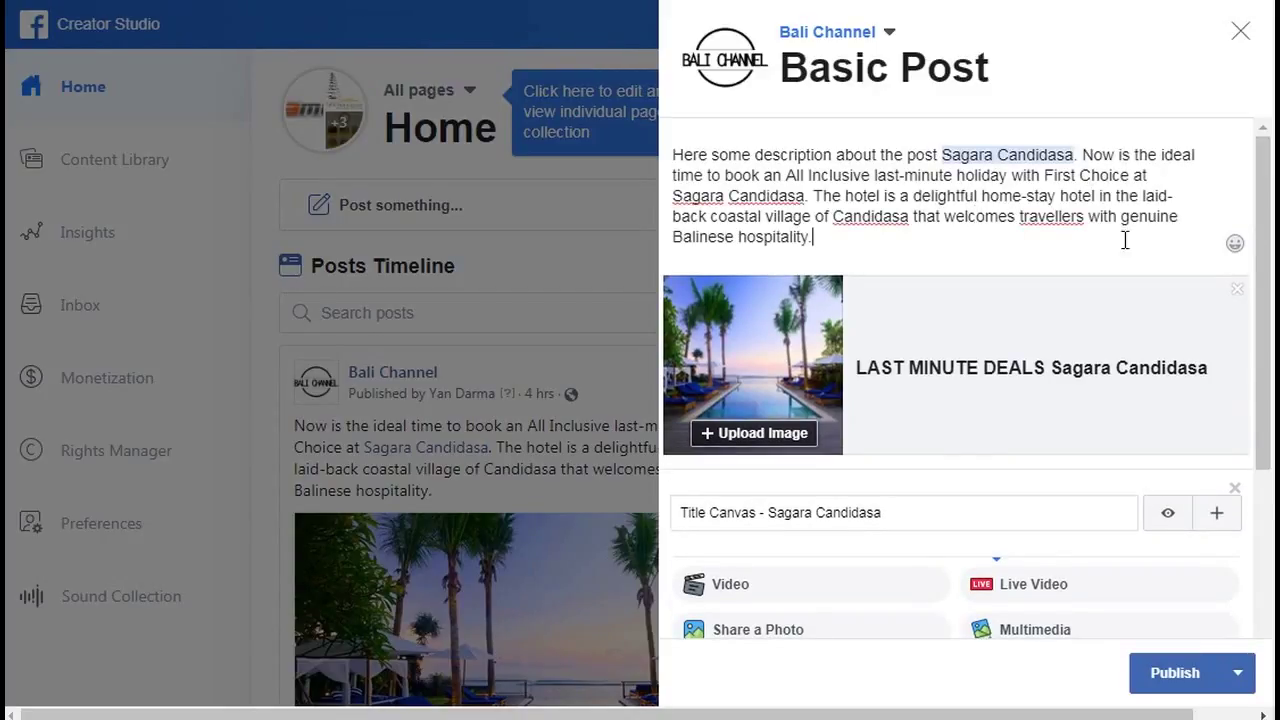
Step: Change the post's canvas headline to "LAST MINUTE DEALS - FROM IDR 1,500,000/NIGHT"
scroll(1063, 374, down, 3)
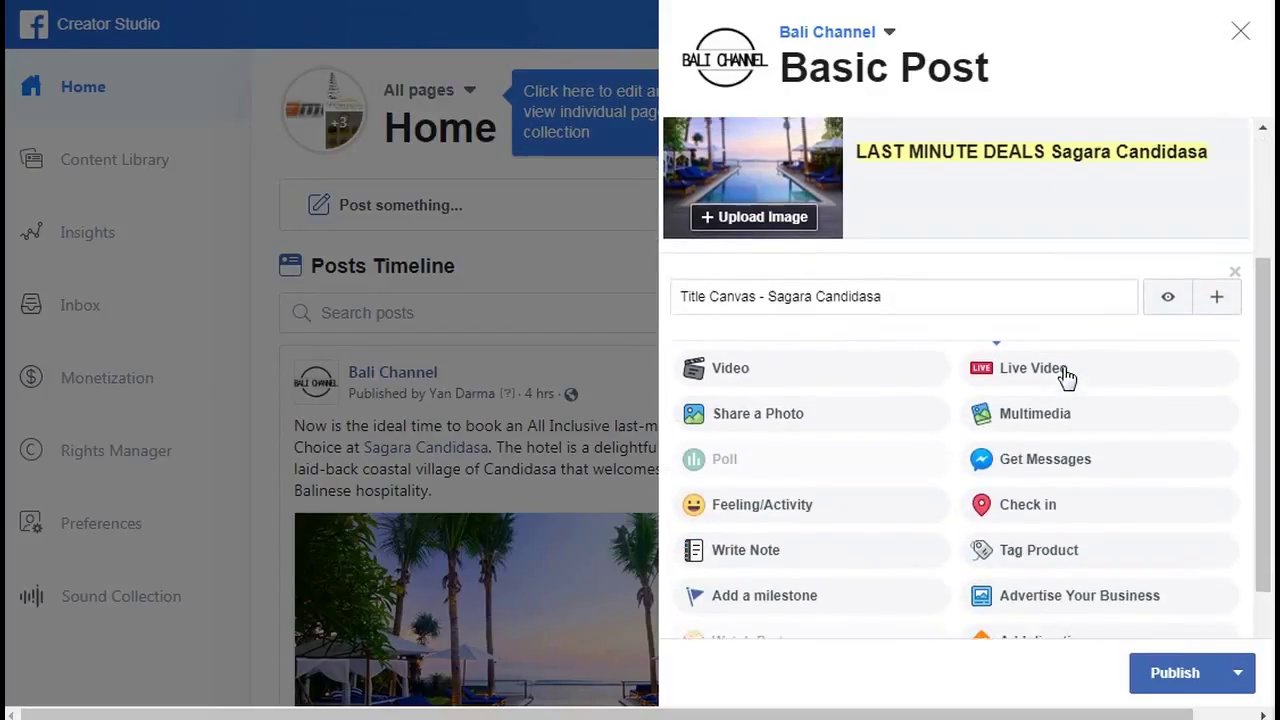
scroll(1066, 374, up, 1)
click(1078, 262)
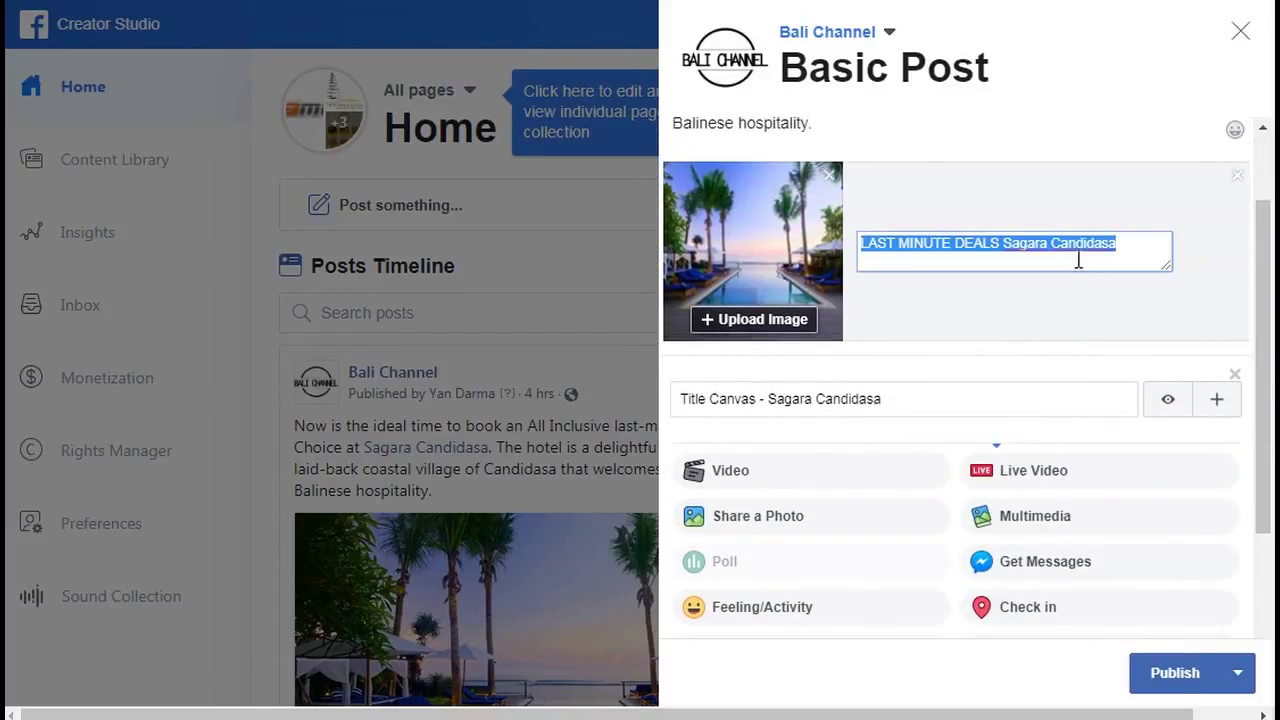
click(1006, 243)
key(shift+End)
text(-)
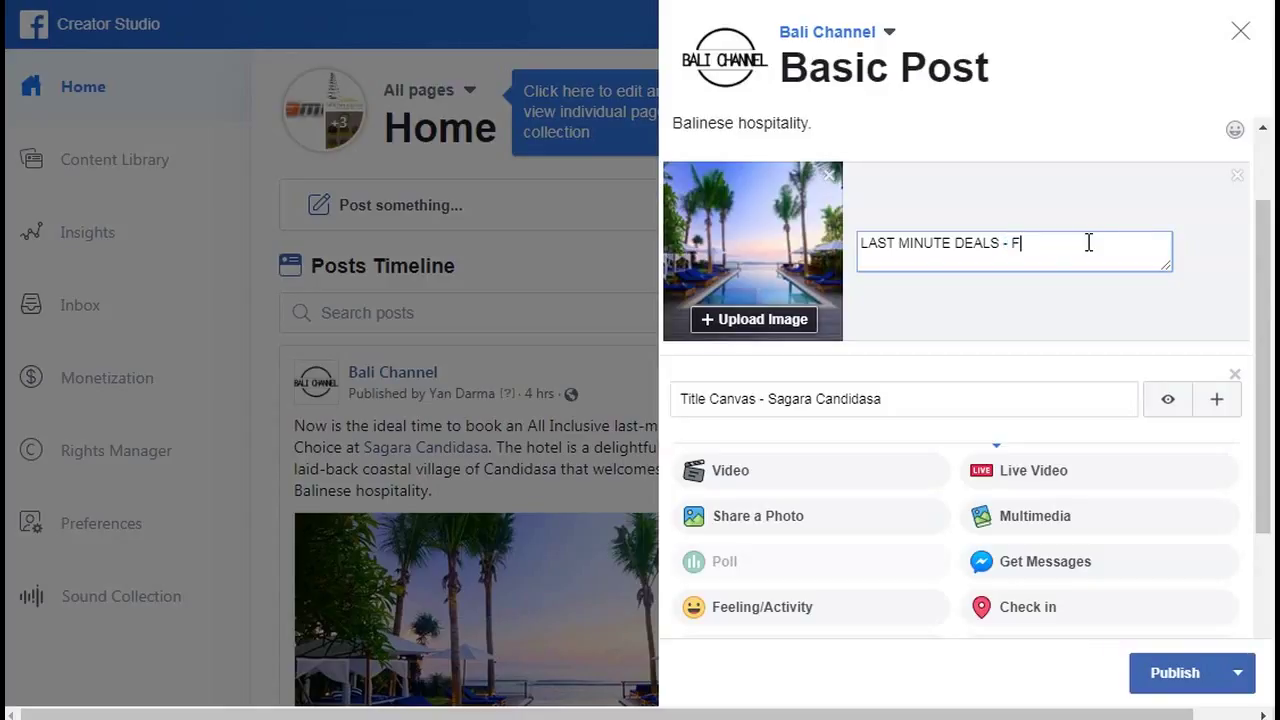
text( FROM IDR )
text(I)
key(BackSpace)
text(IGHT)
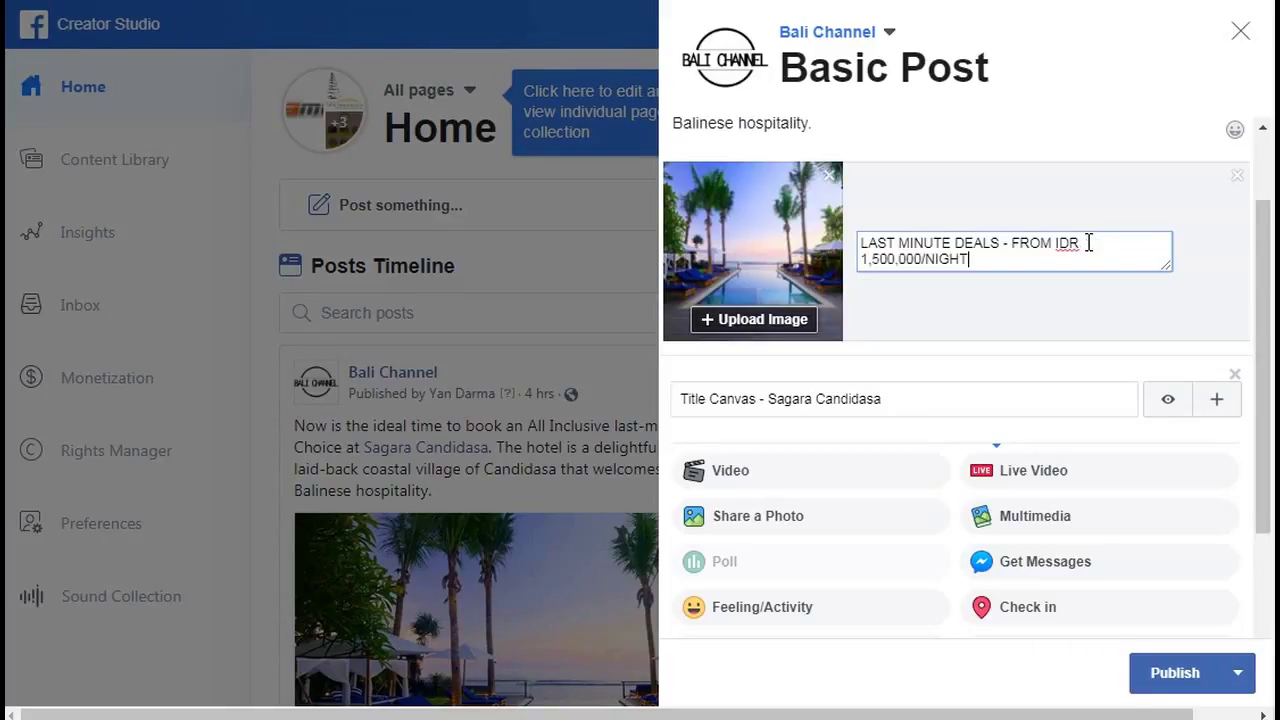
click(1117, 323)
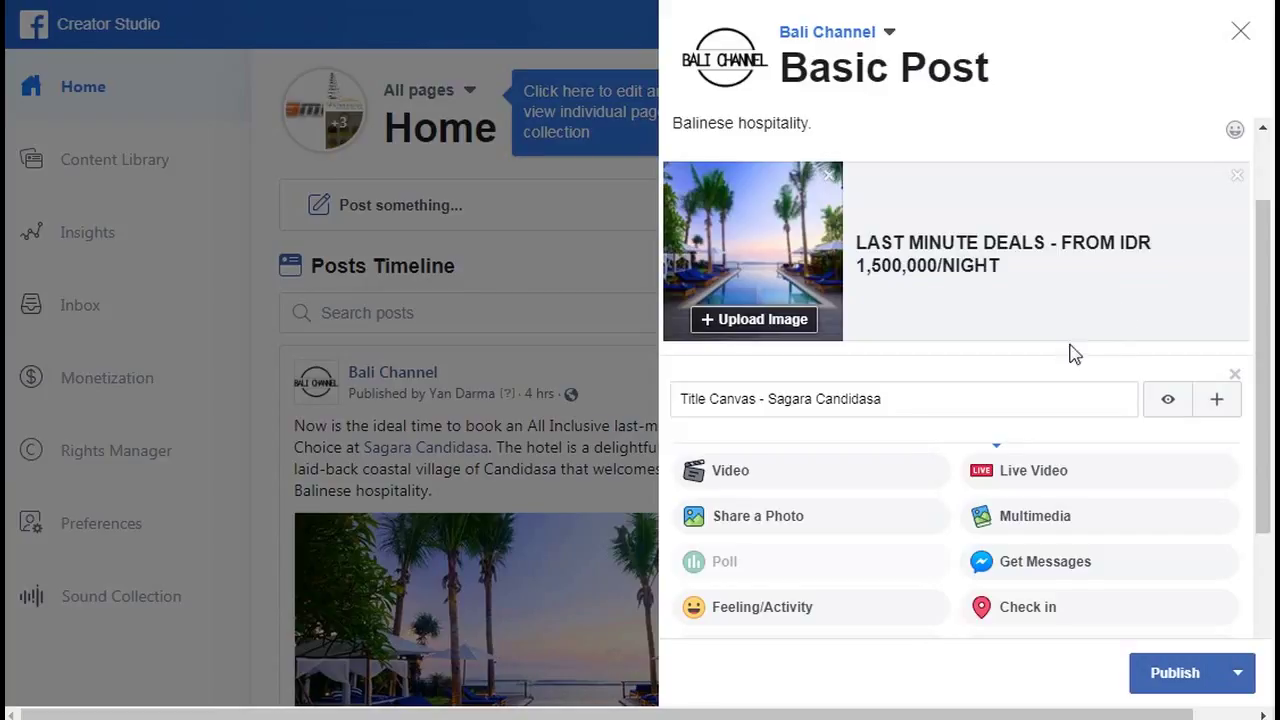
Step: Schedule the post for publication on 10/23/2018 at 5:14 PM
scroll(1077, 451, down, 2)
scroll(1077, 451, up, 3)
scroll(1058, 323, down, 3)
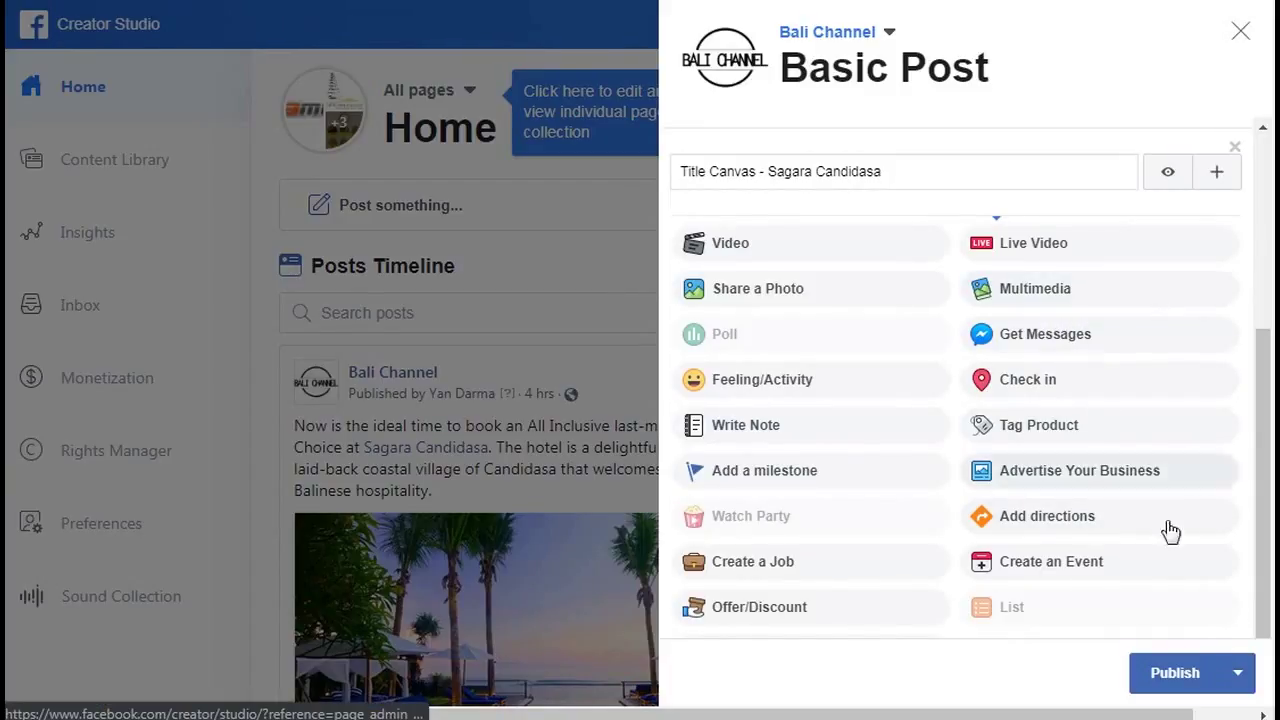
click(1252, 678)
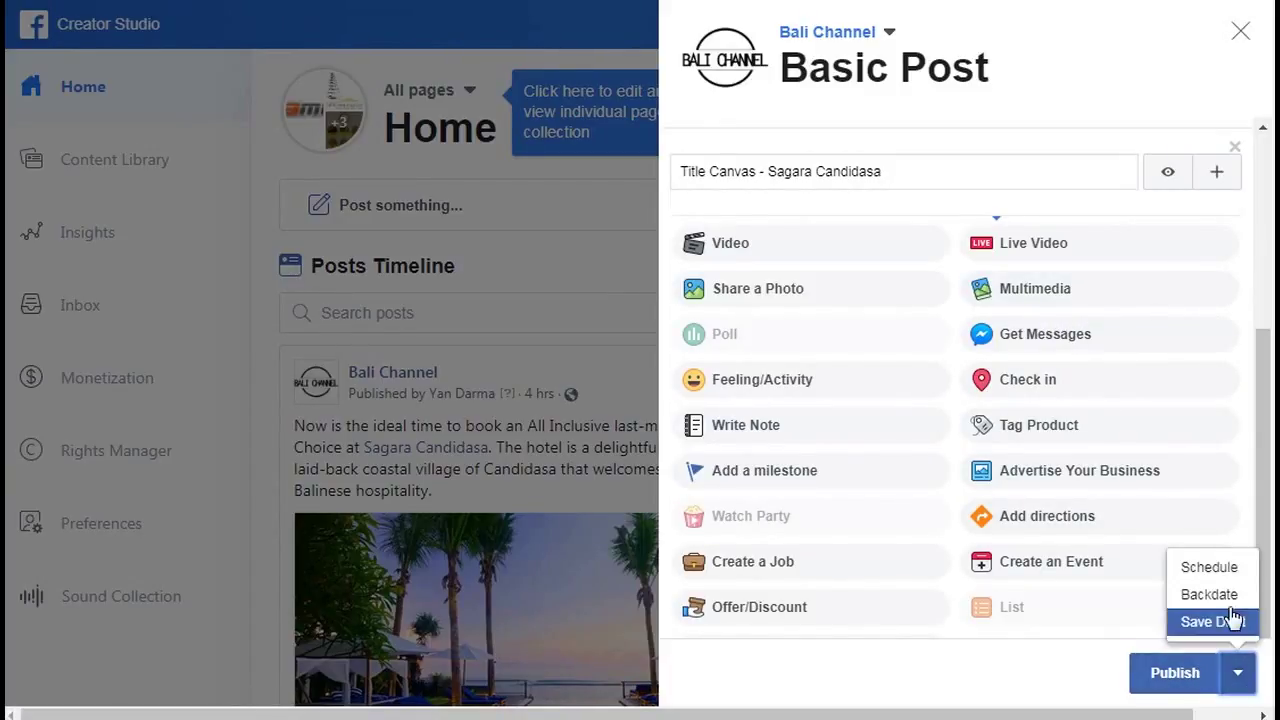
click(1116, 607)
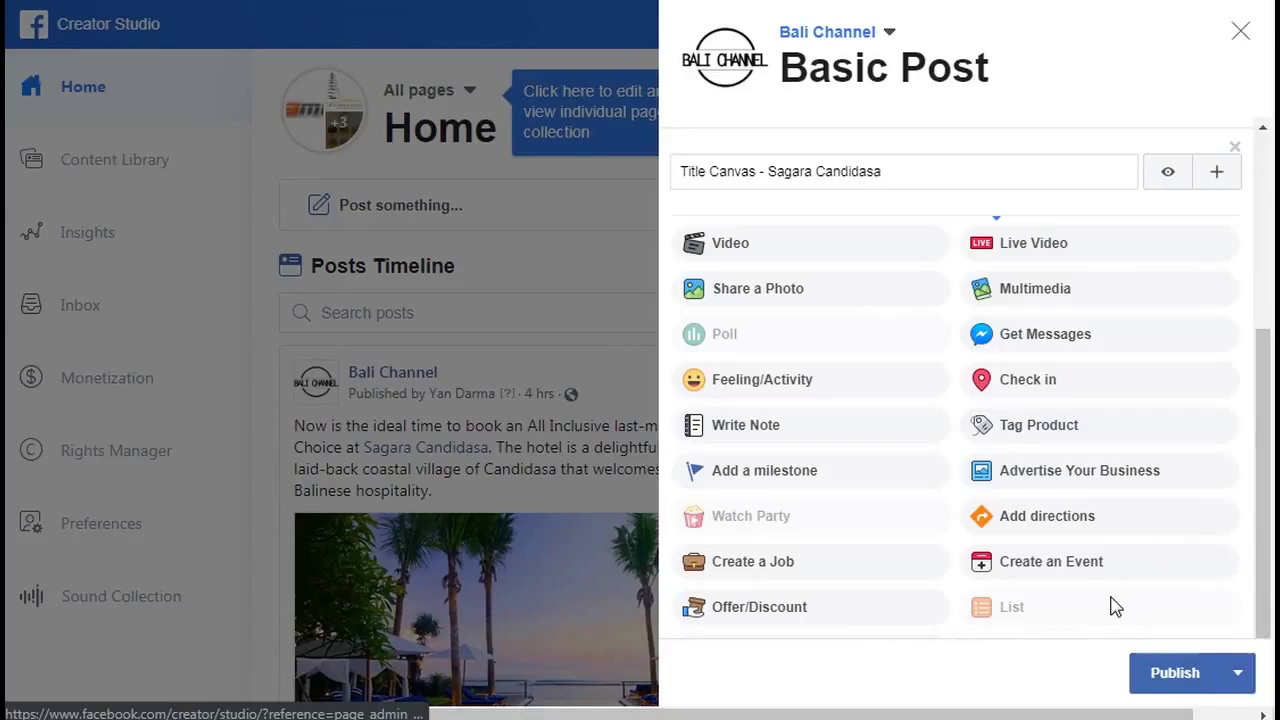
click(1237, 676)
click(1215, 567)
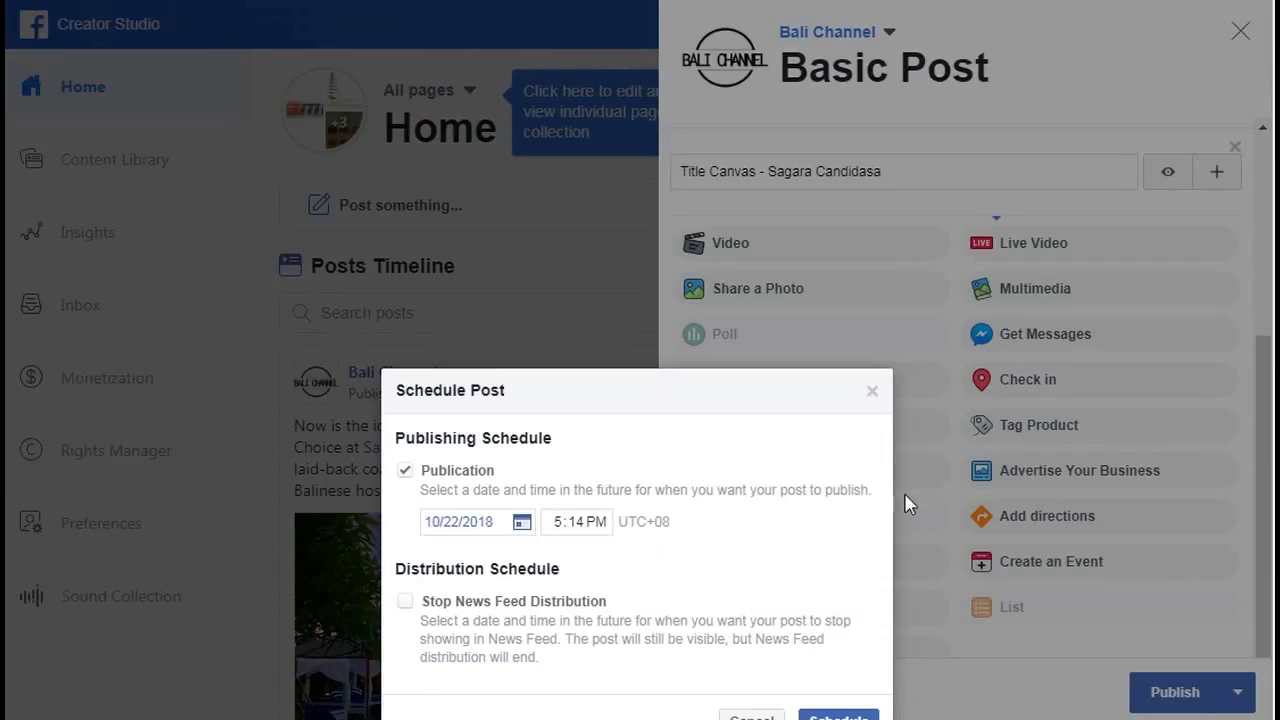
click(522, 522)
click(516, 430)
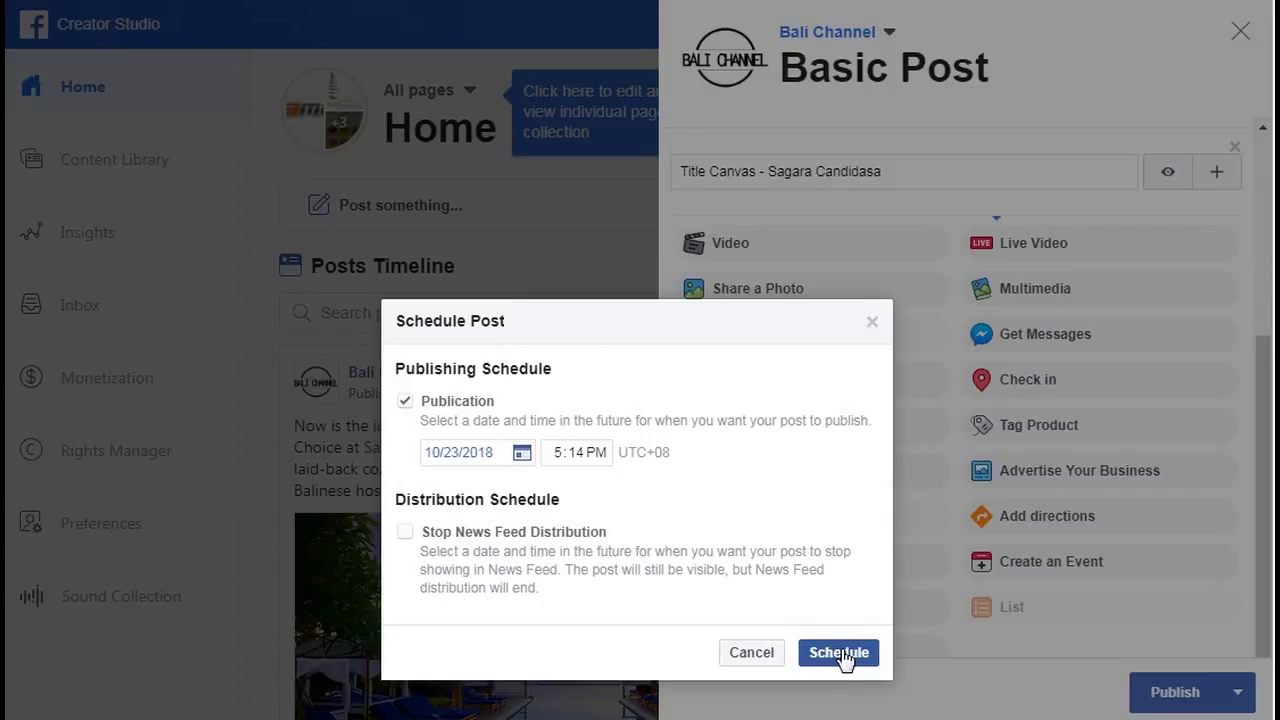
click(843, 660)
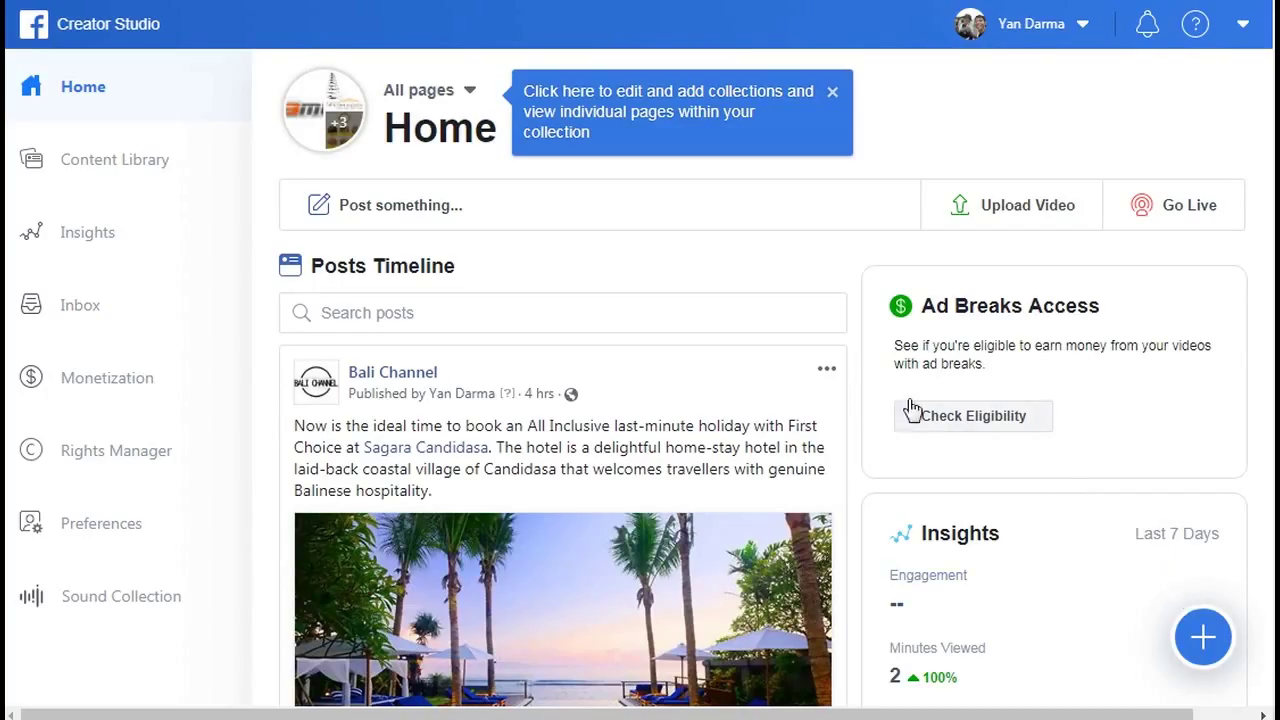